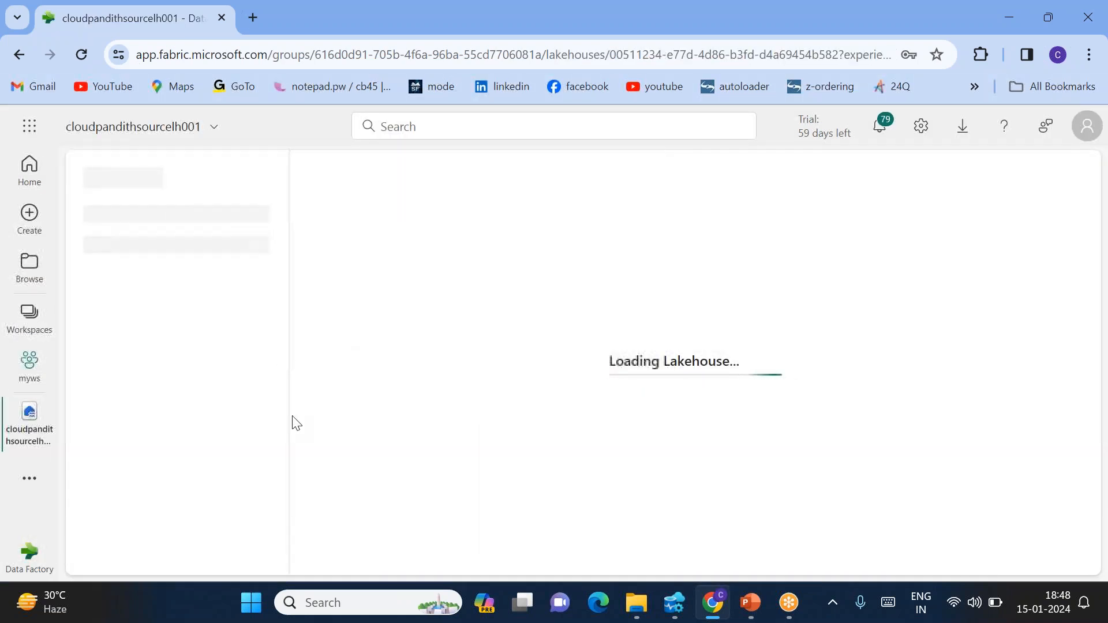
Add the subfolder path staging/sensor_data/2024/01/15 under Files in one go, then expand staging
left_click(271, 369)
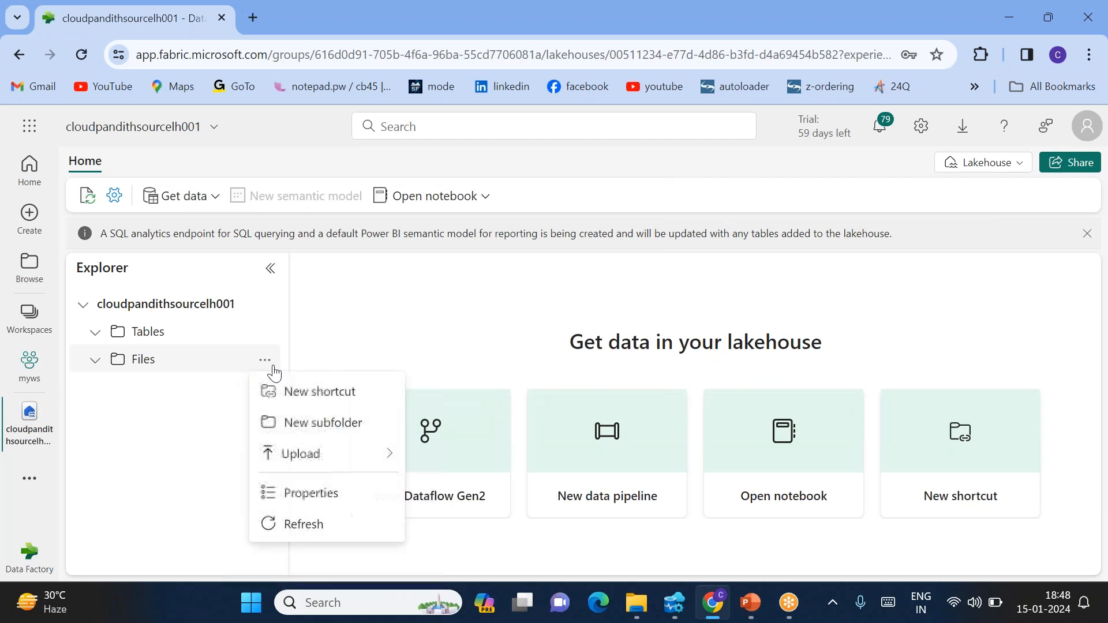
left_click(312, 424)
type("staging")
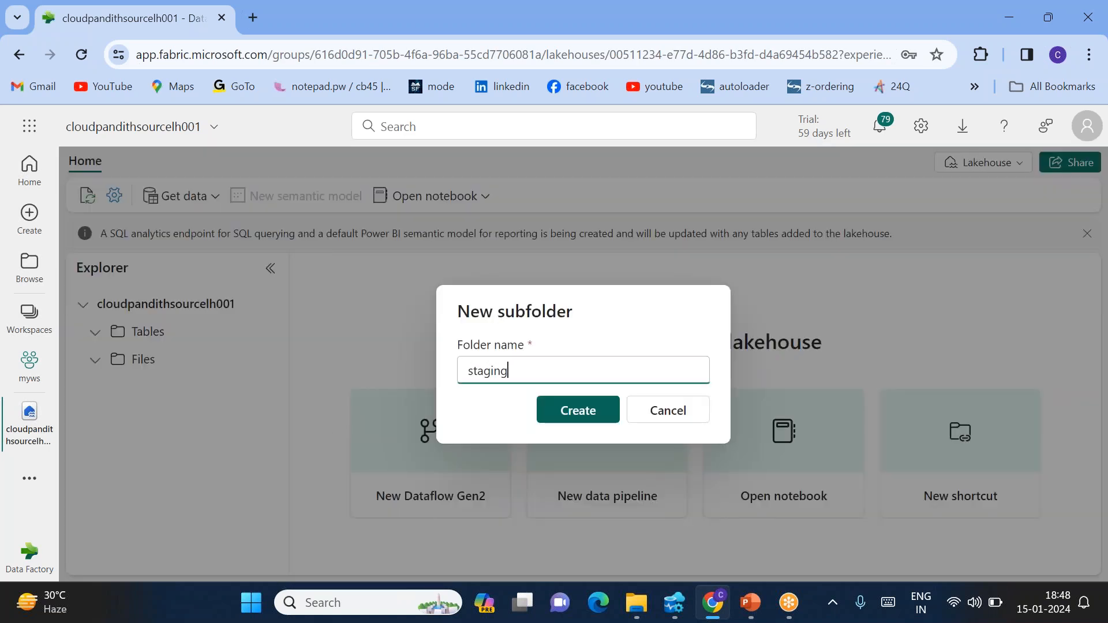
type("/")
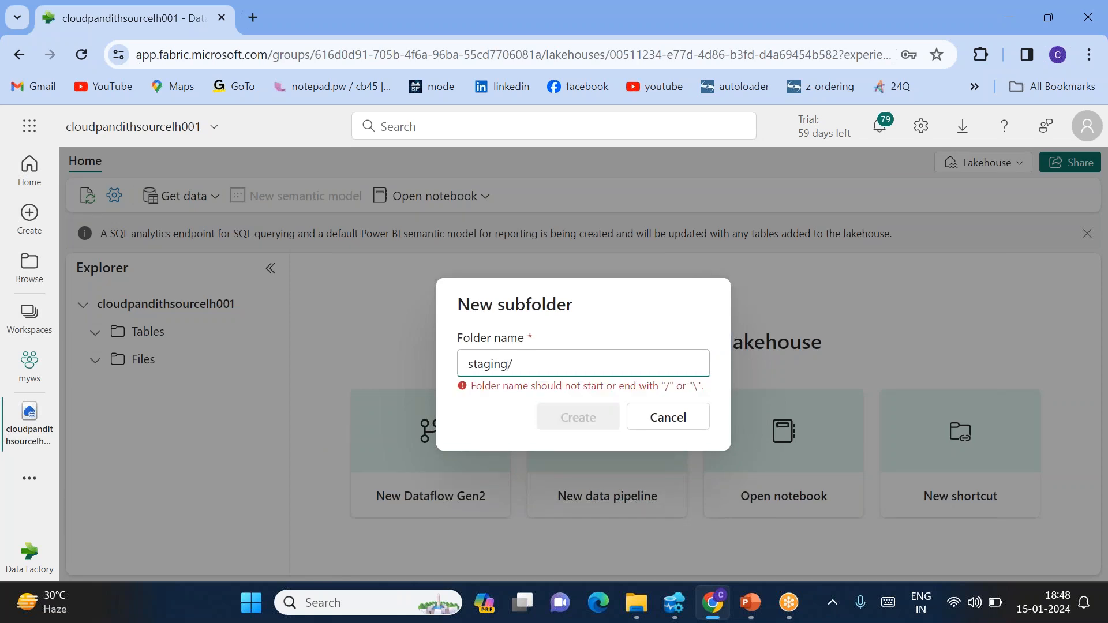
type("se")
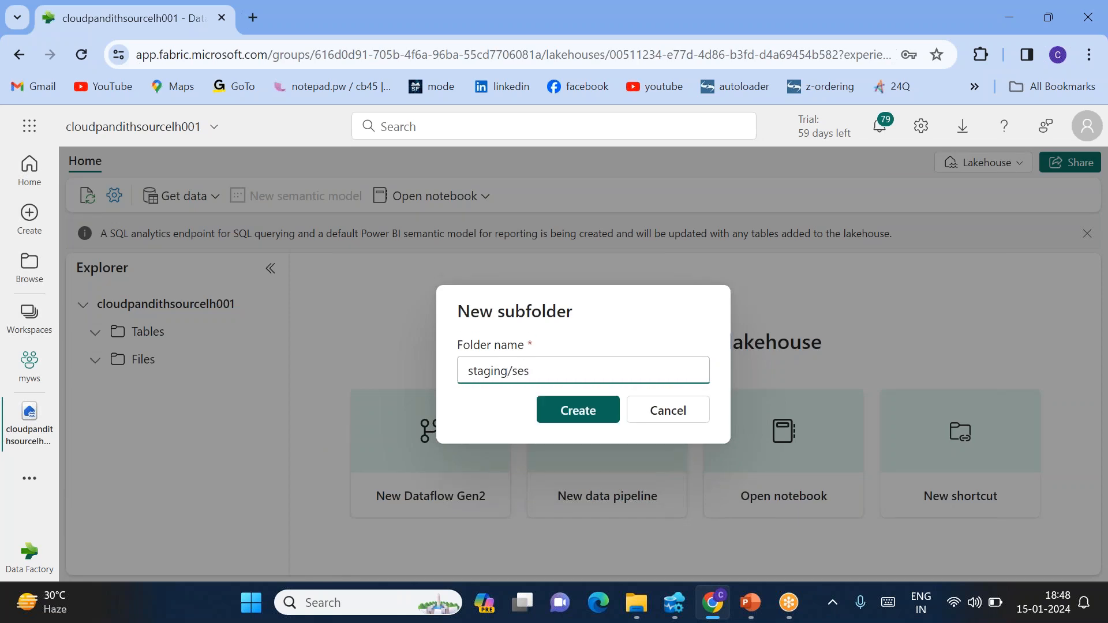
type("nsor_data/")
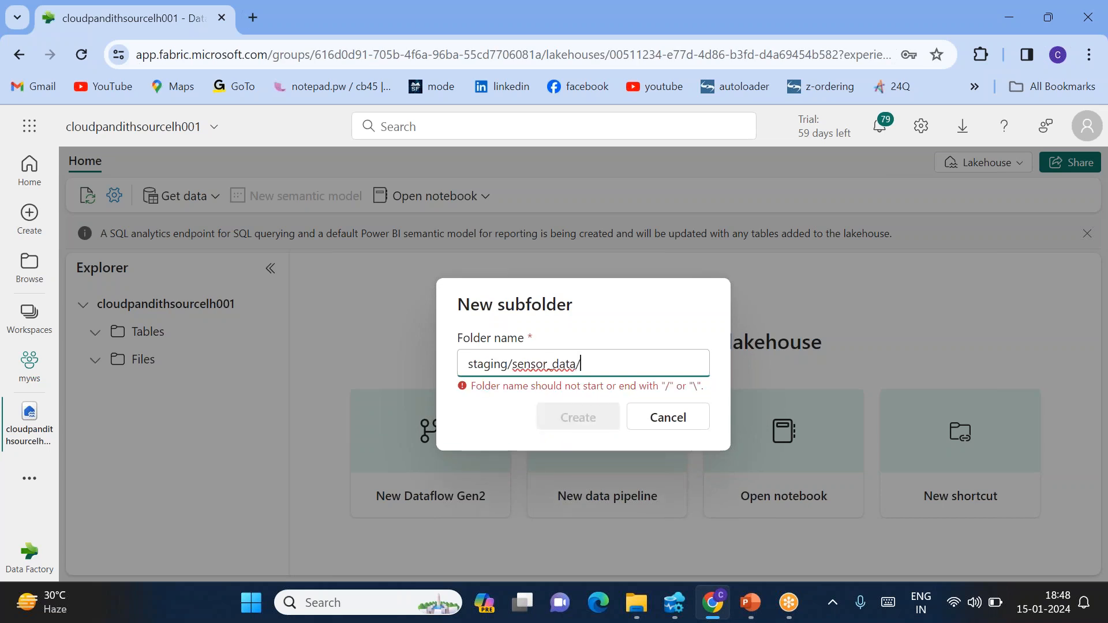
type("202")
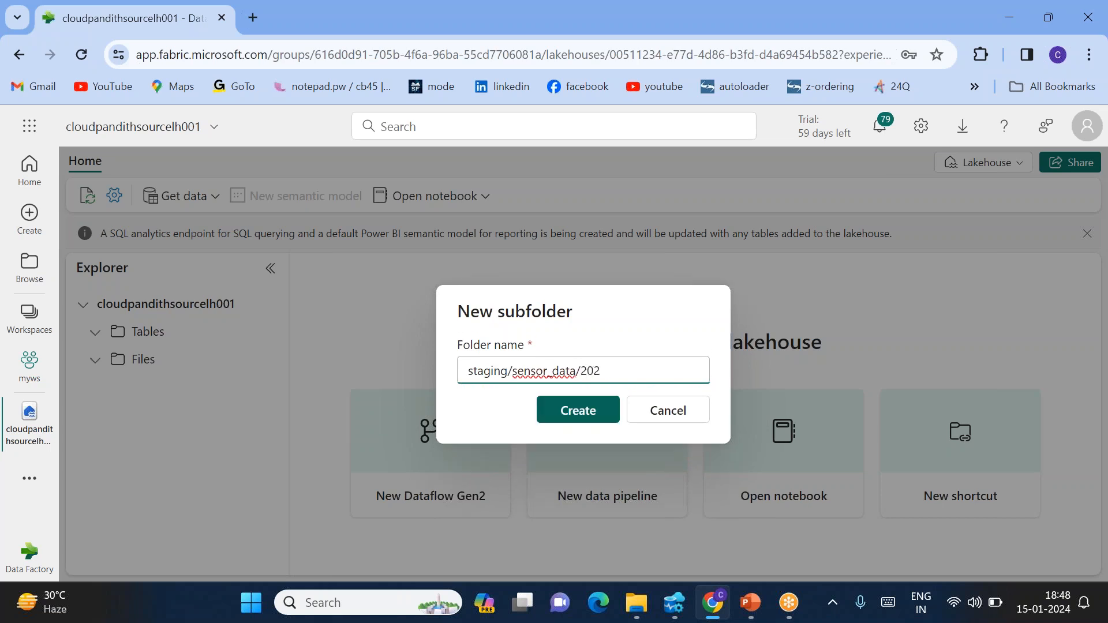
type("4/01/15")
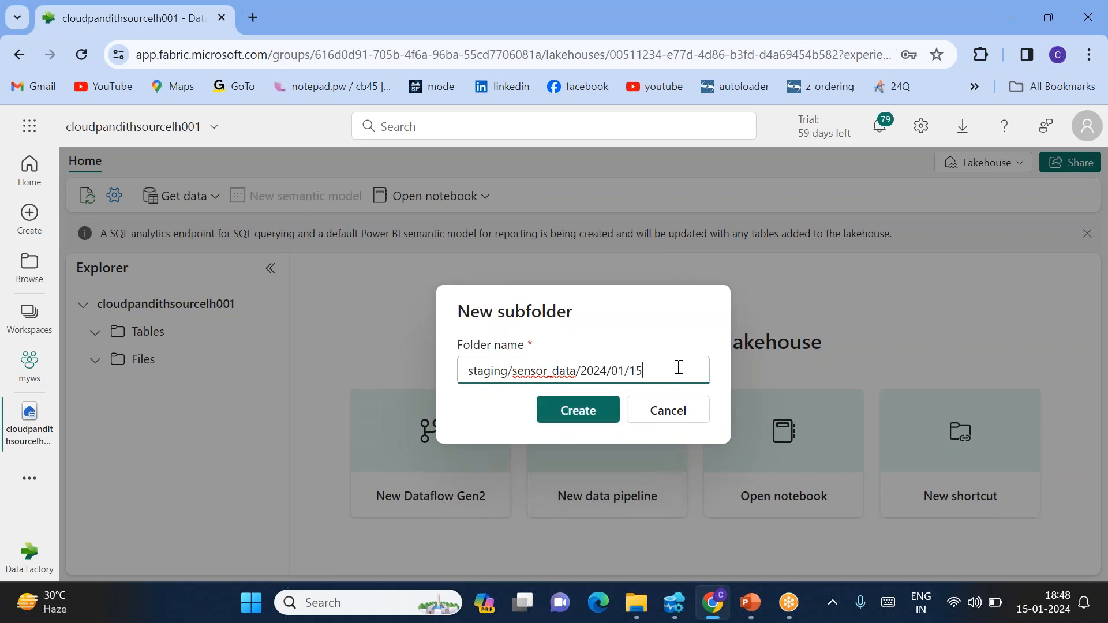
left_click(612, 404)
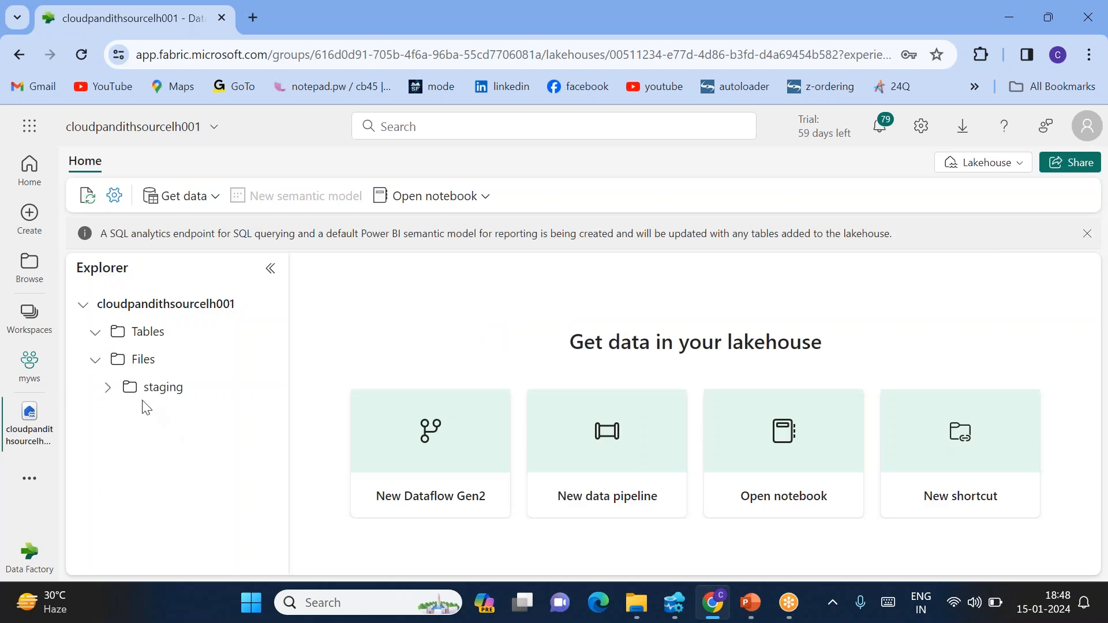
left_click(108, 390)
Expand sensor_data, 2024 and 01, then open the Upload files panel for folder 15
left_click(120, 416)
left_click(131, 443)
left_click(144, 469)
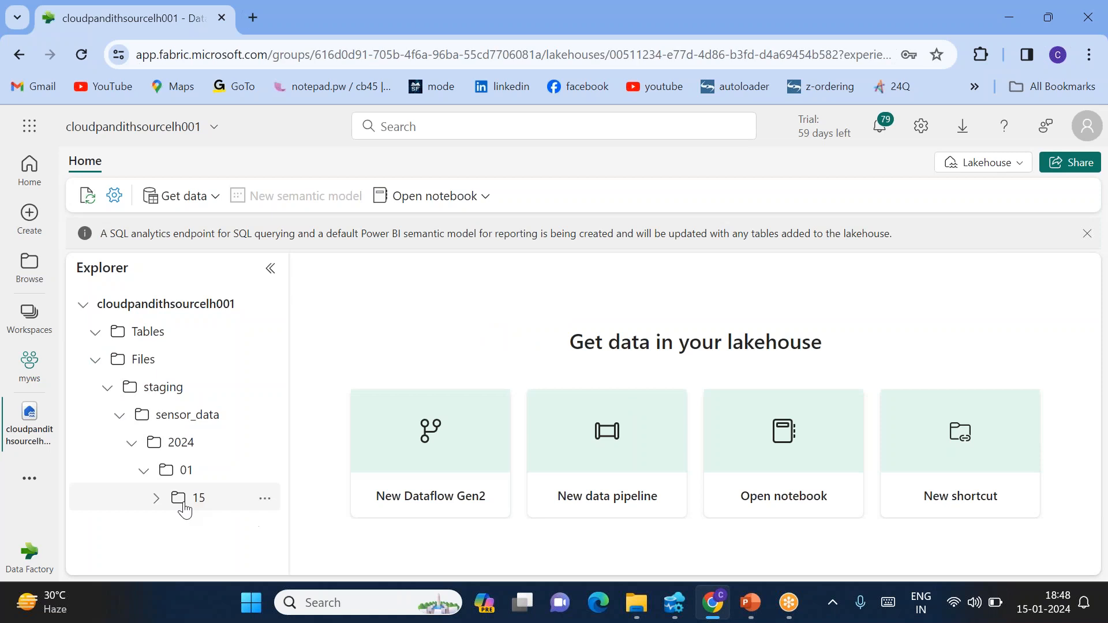
left_click(265, 498)
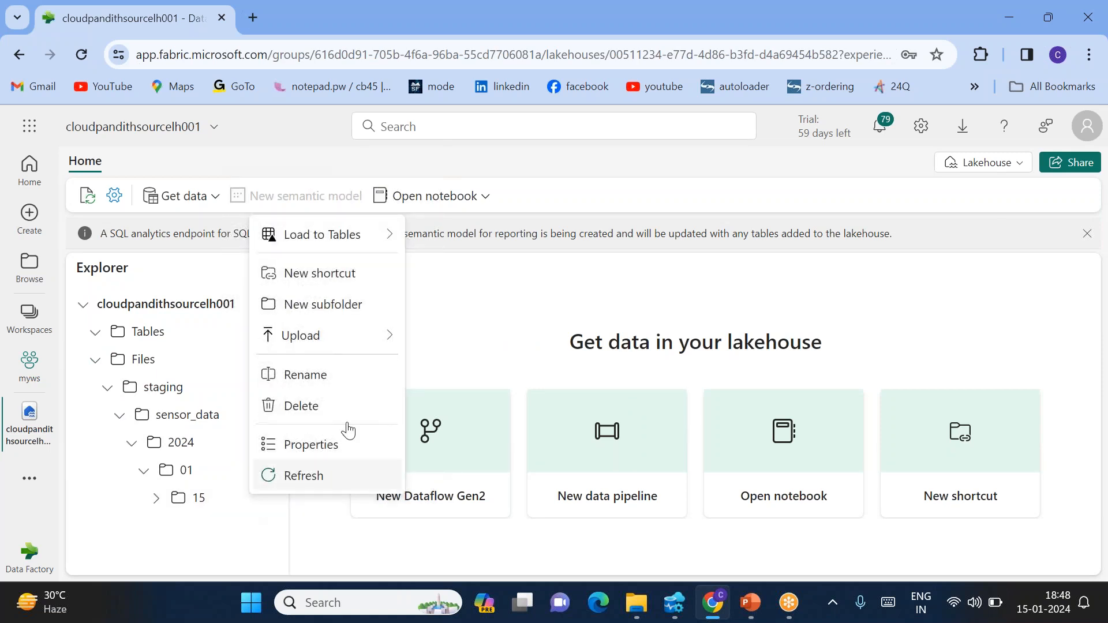
mouse_move(339, 335)
left_click(456, 345)
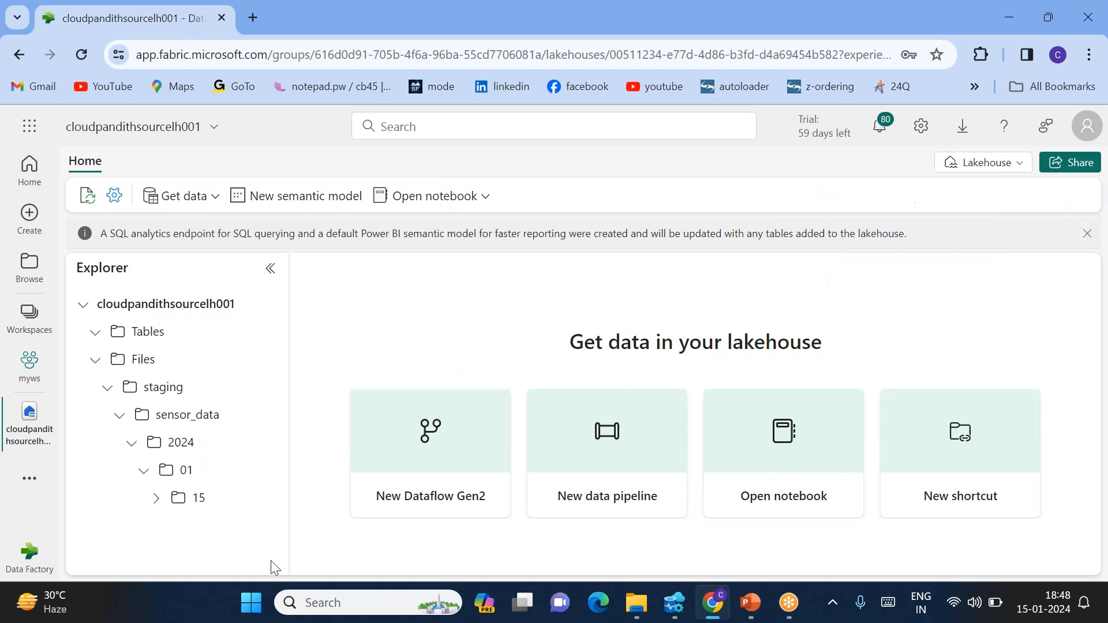
left_click(263, 501)
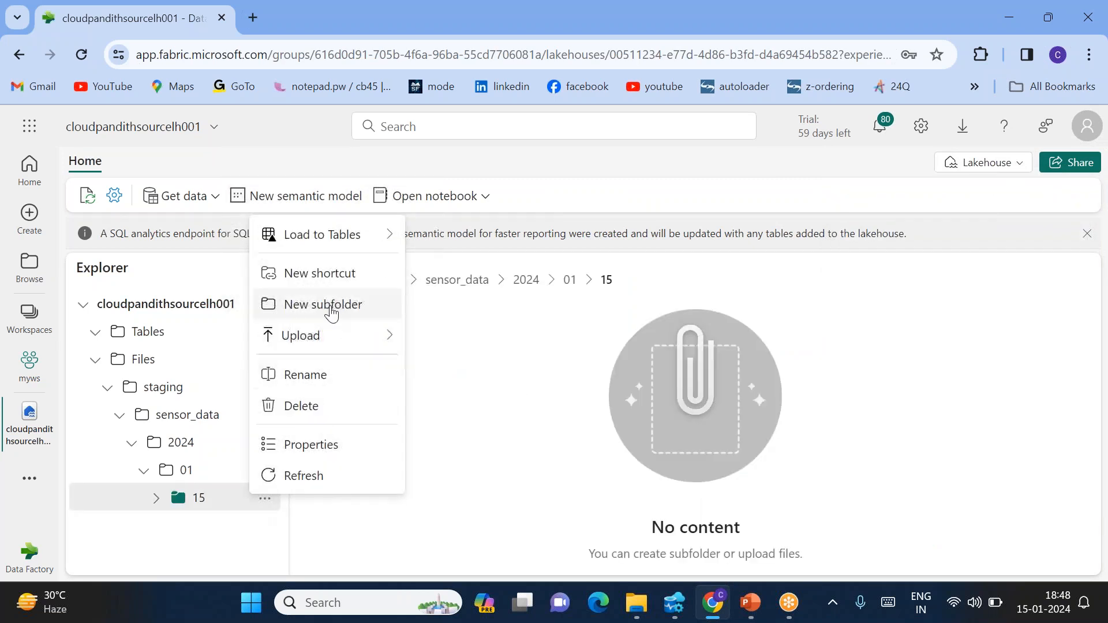
mouse_move(313, 349)
left_click(440, 348)
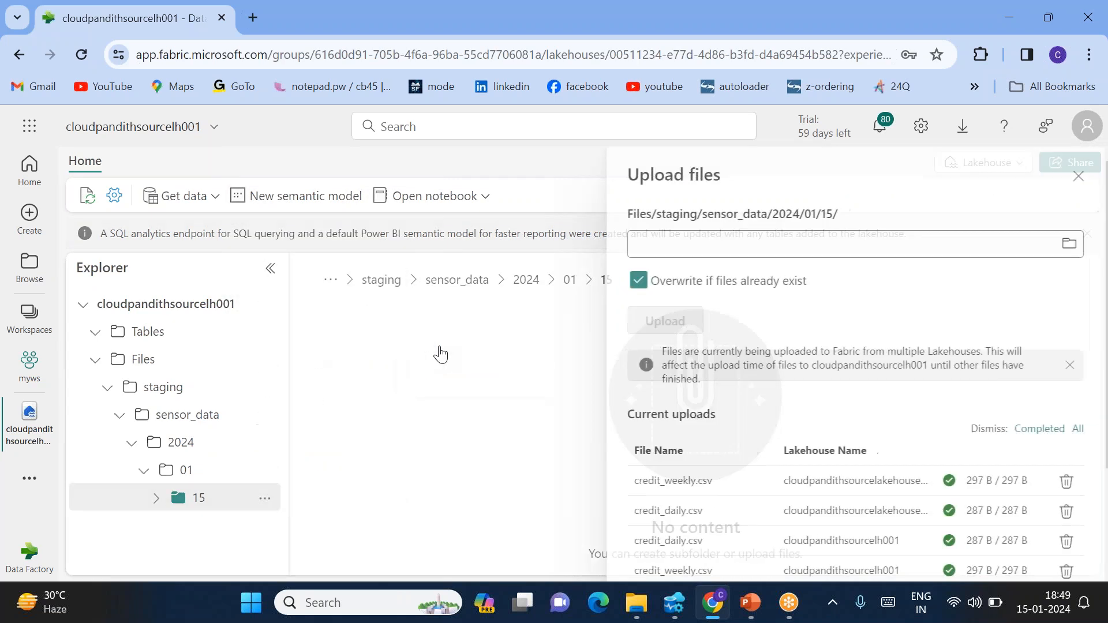
Upload all six sensor CSVs from Documents\cloudpandith-datasets\set-comma\15 into folder 15
left_click(1057, 245)
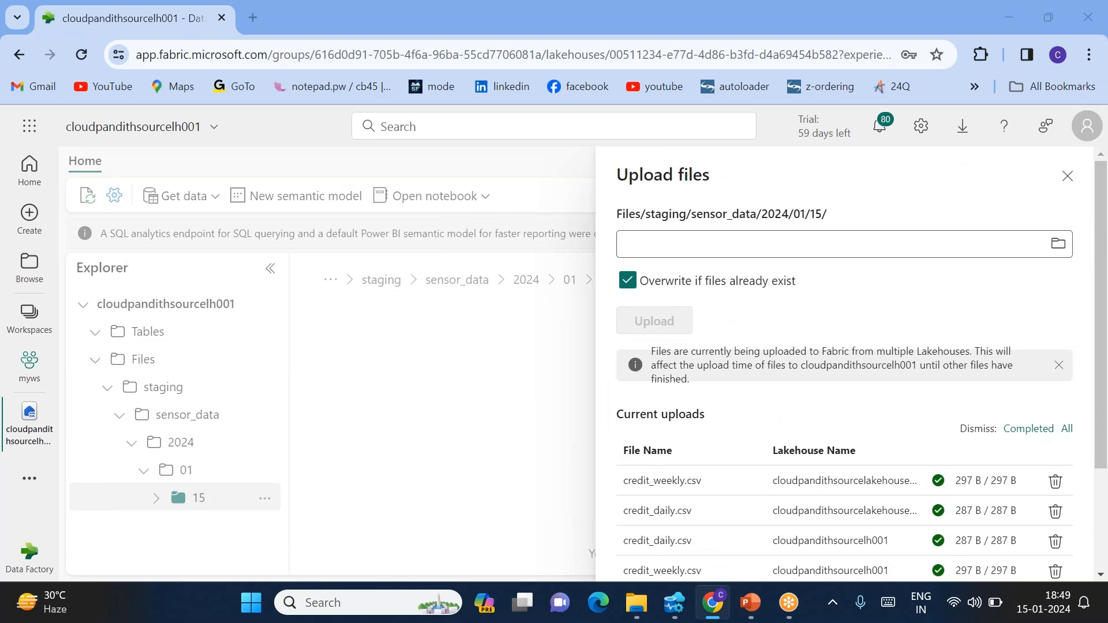
left_click(395, 326)
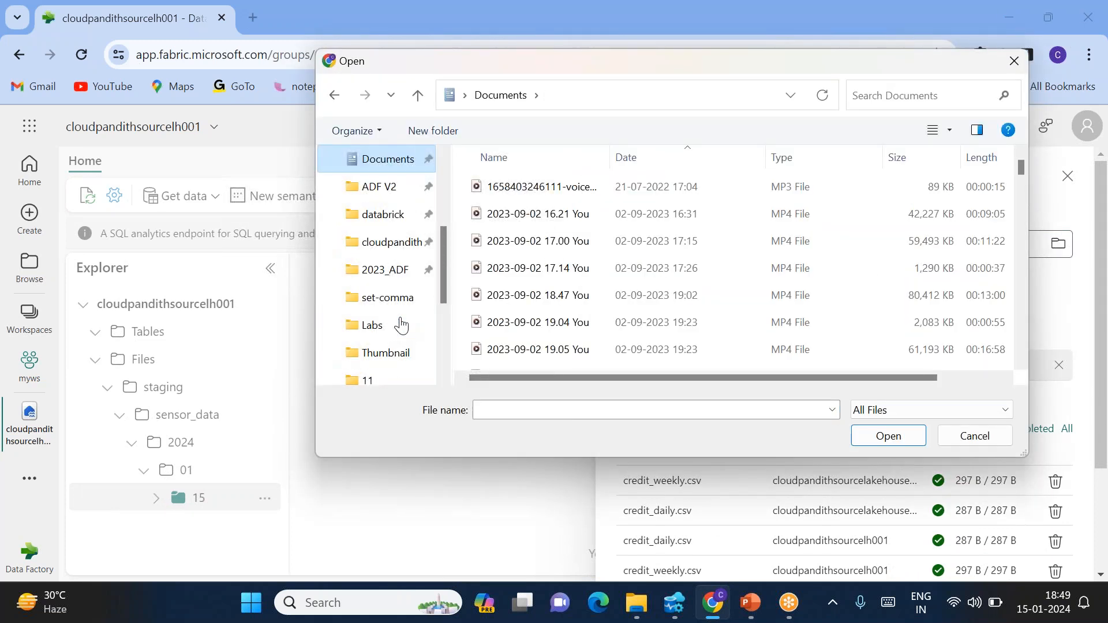
left_click(381, 243)
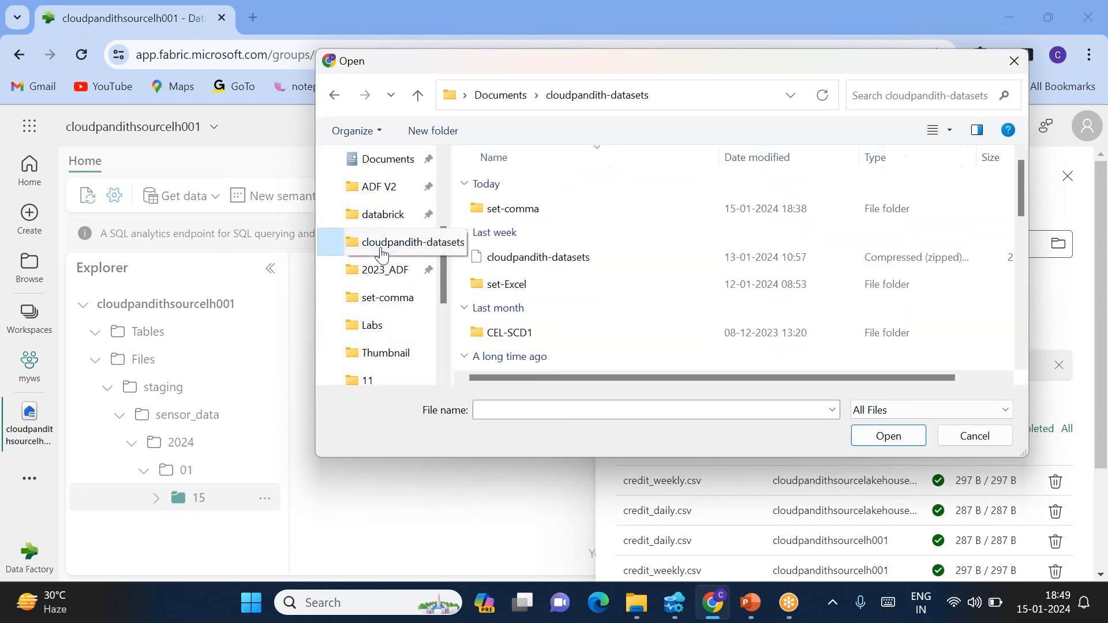
double_click(511, 208)
double_click(518, 241)
left_click(522, 242)
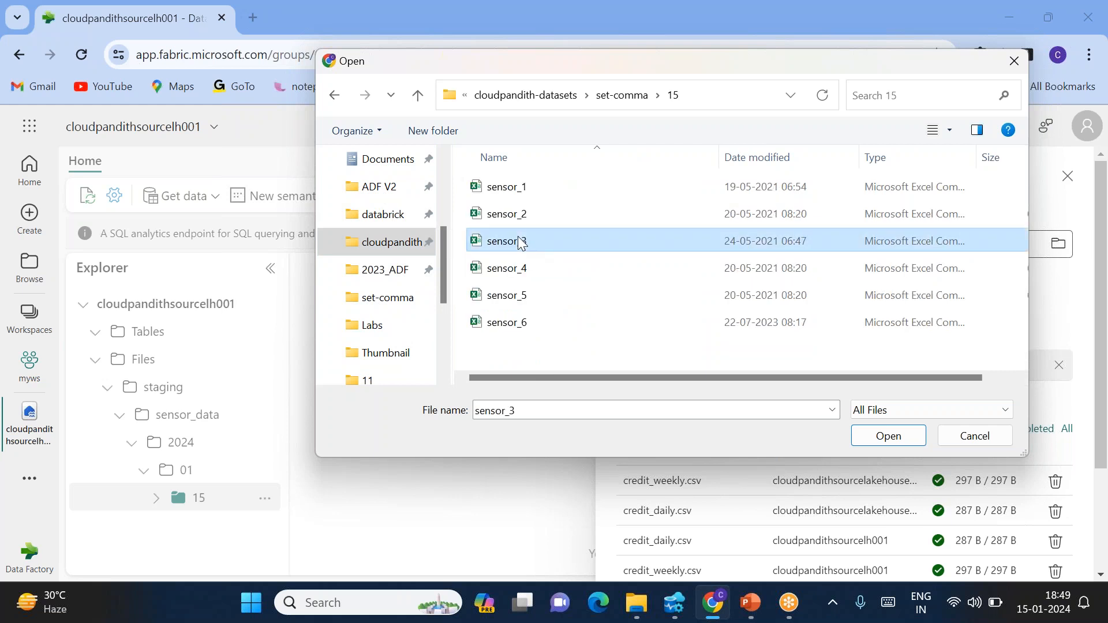
key("ctrl+a")
left_click(887, 435)
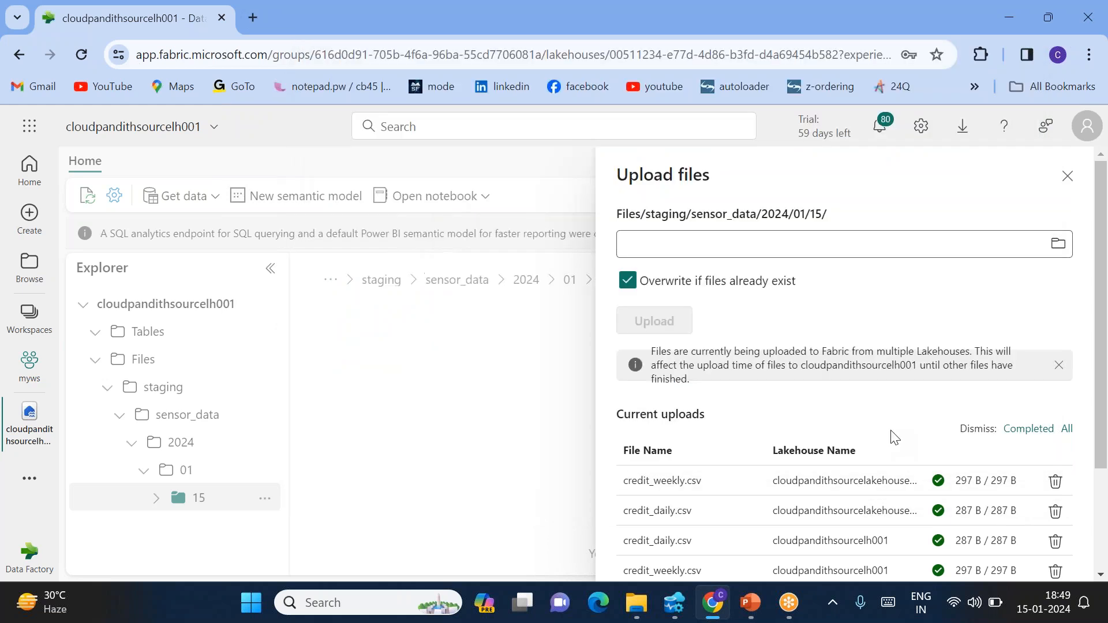
left_click(655, 322)
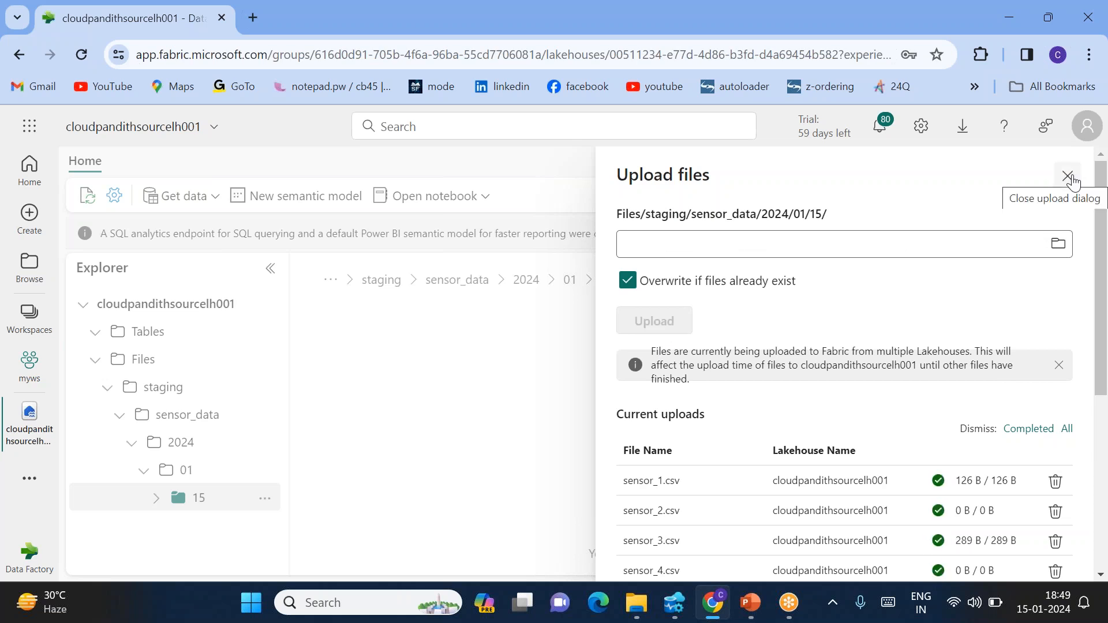
left_click(1068, 176)
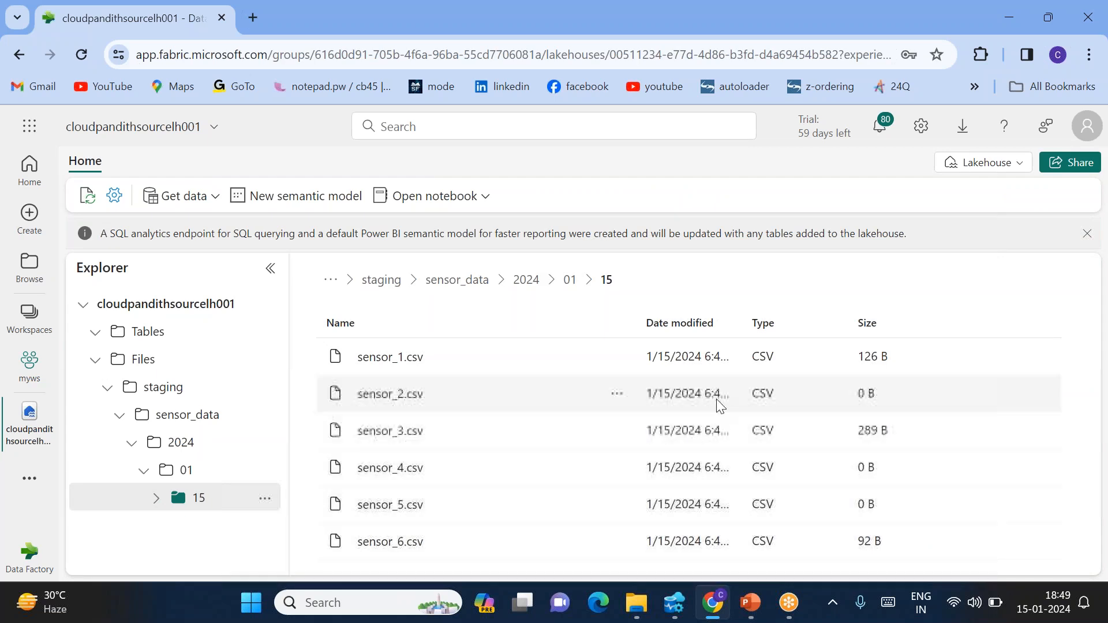
Widen the Date modified column to show full timestamps for sensor_1.csv through sensor_6.csv
double_click(742, 326)
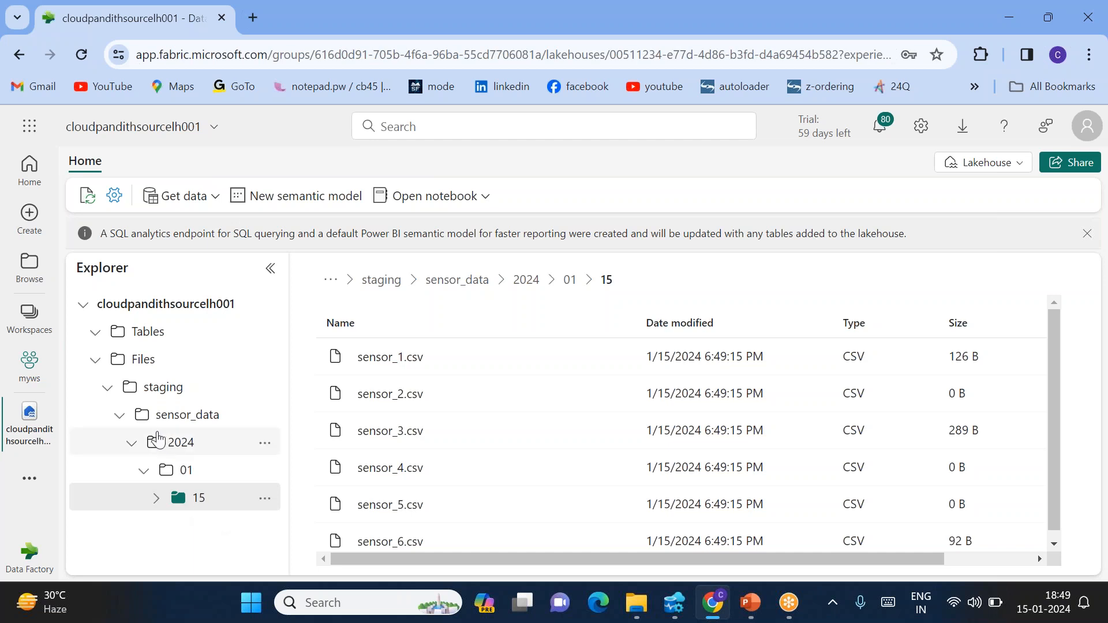
left_click(231, 508)
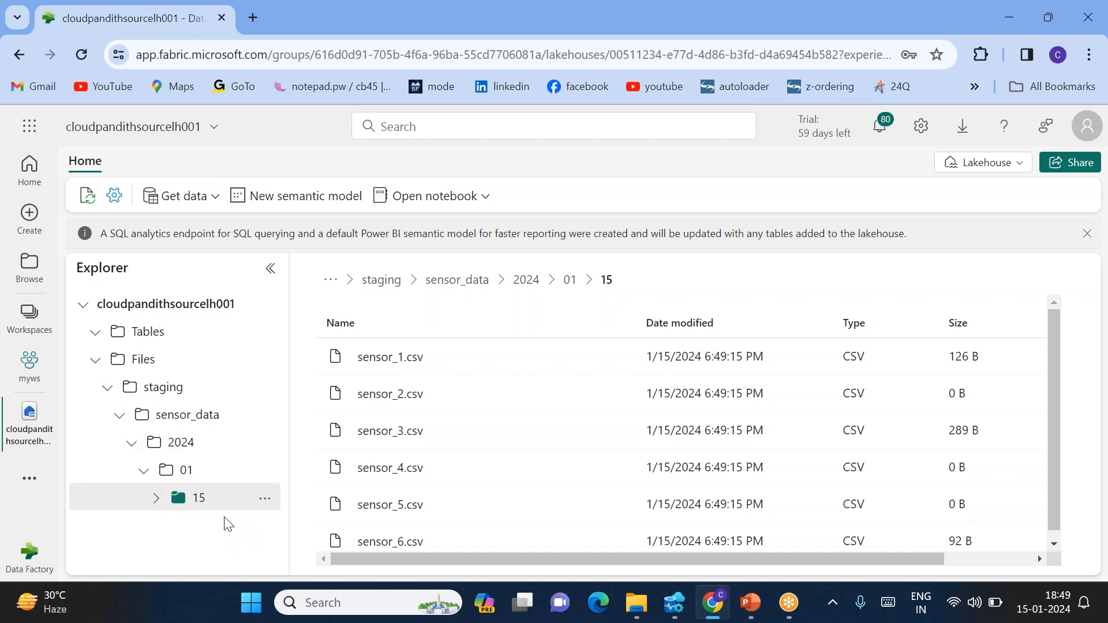
In the myws workspace, add a new Data pipeline named pl_Delete_Empty_SensorFiles
left_click(30, 367)
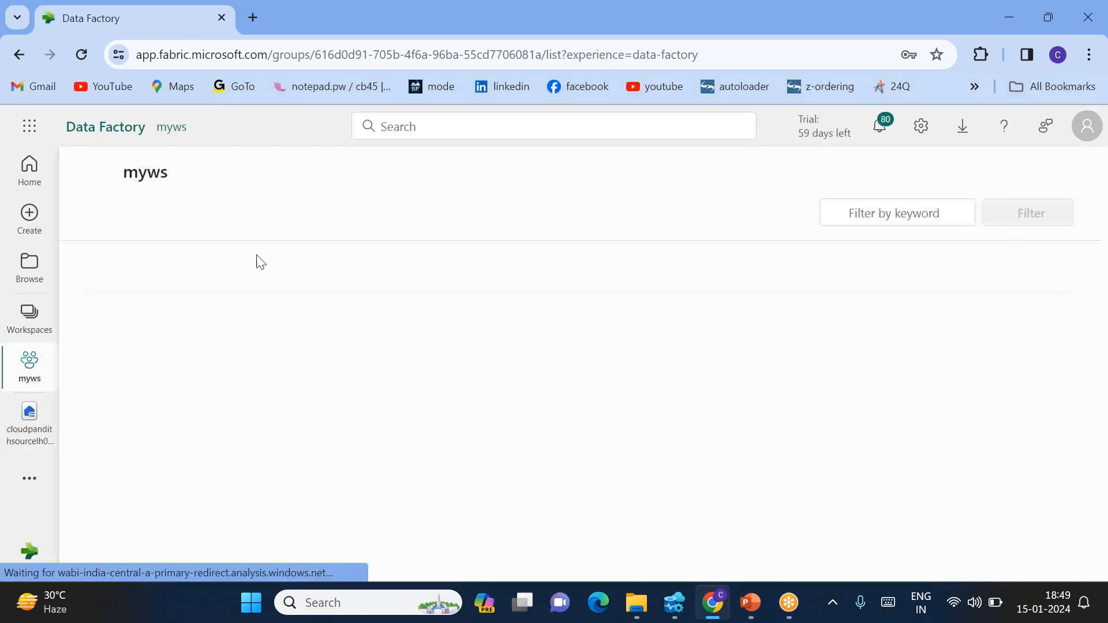
left_click(139, 215)
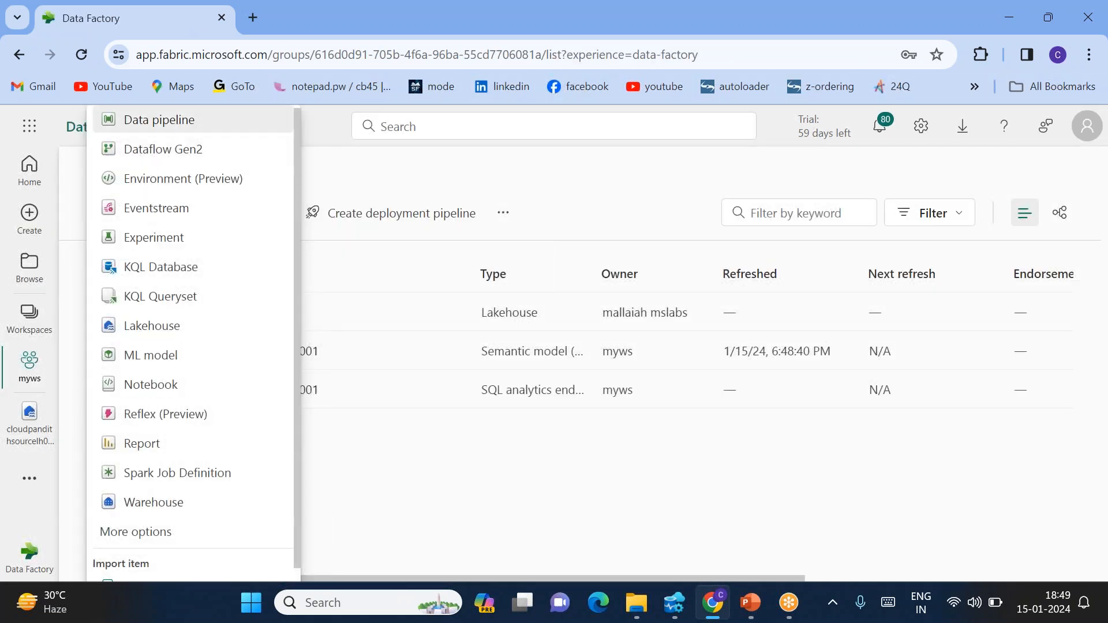
left_click(160, 120)
left_click_drag(519, 319, 407, 320)
type("pl+")
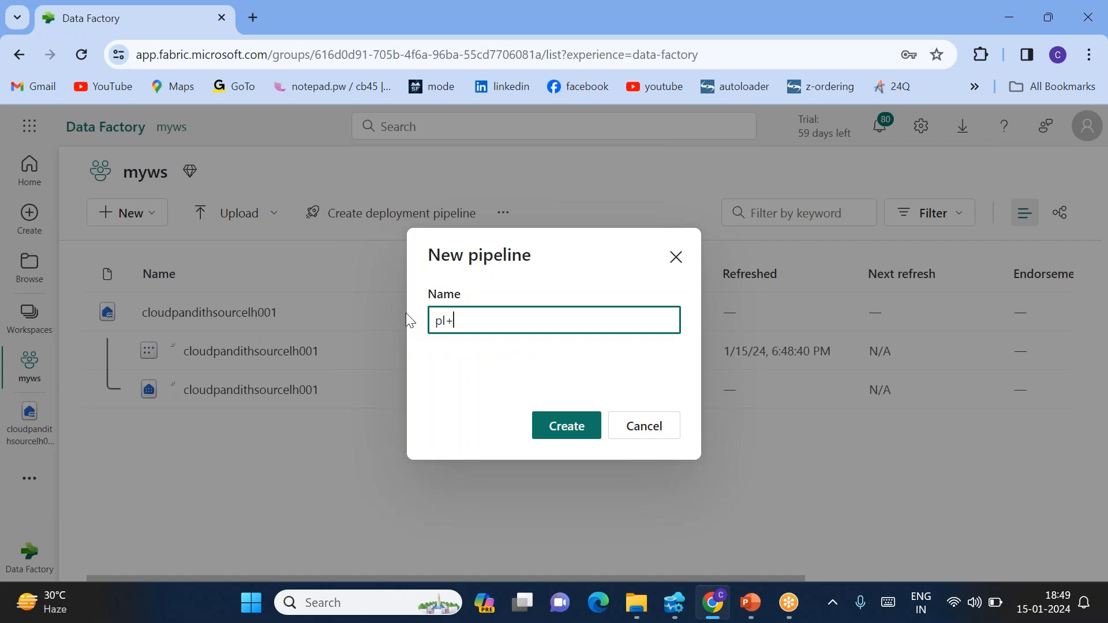
key("BackSpace")
type("_Delete_Empty_SensorFiles")
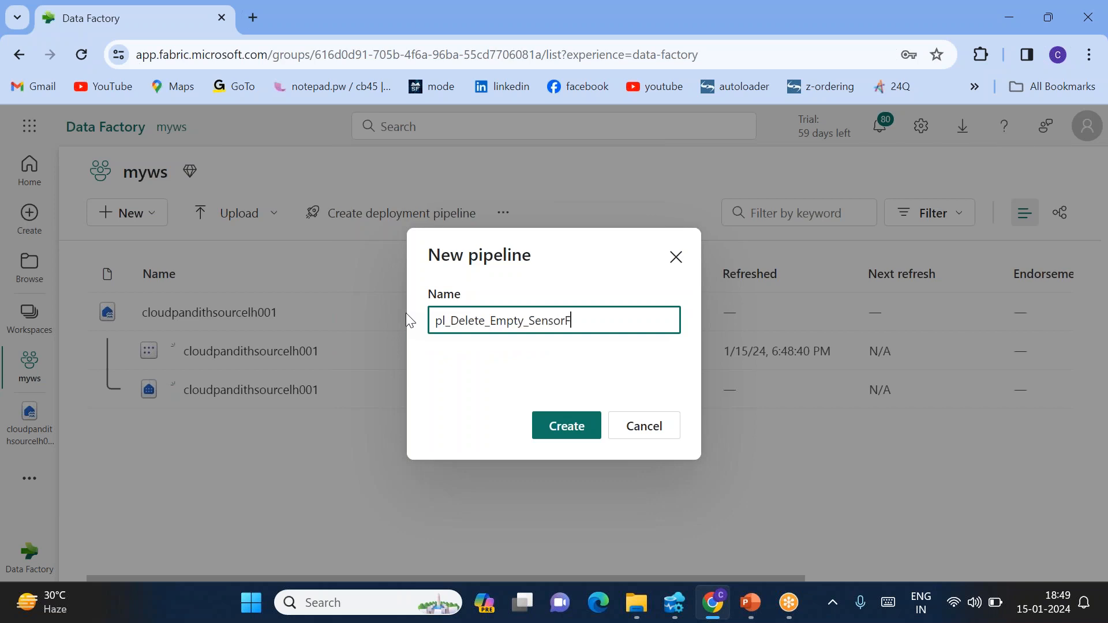
left_click(568, 439)
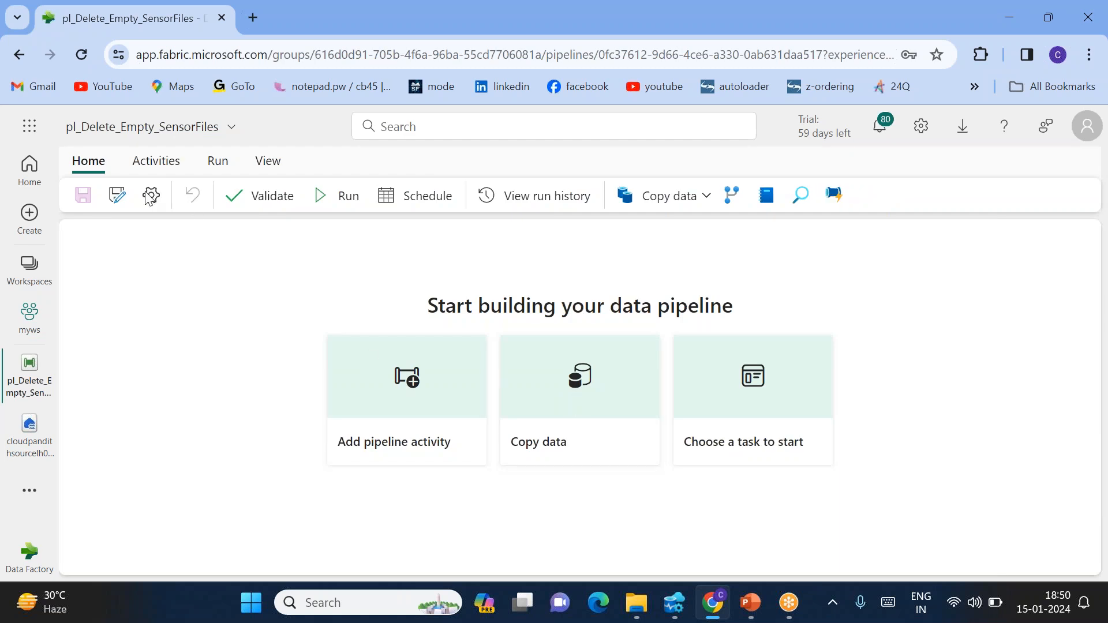
Add a Get Metadata activity to the canvas and enlarge its properties pane
left_click(157, 168)
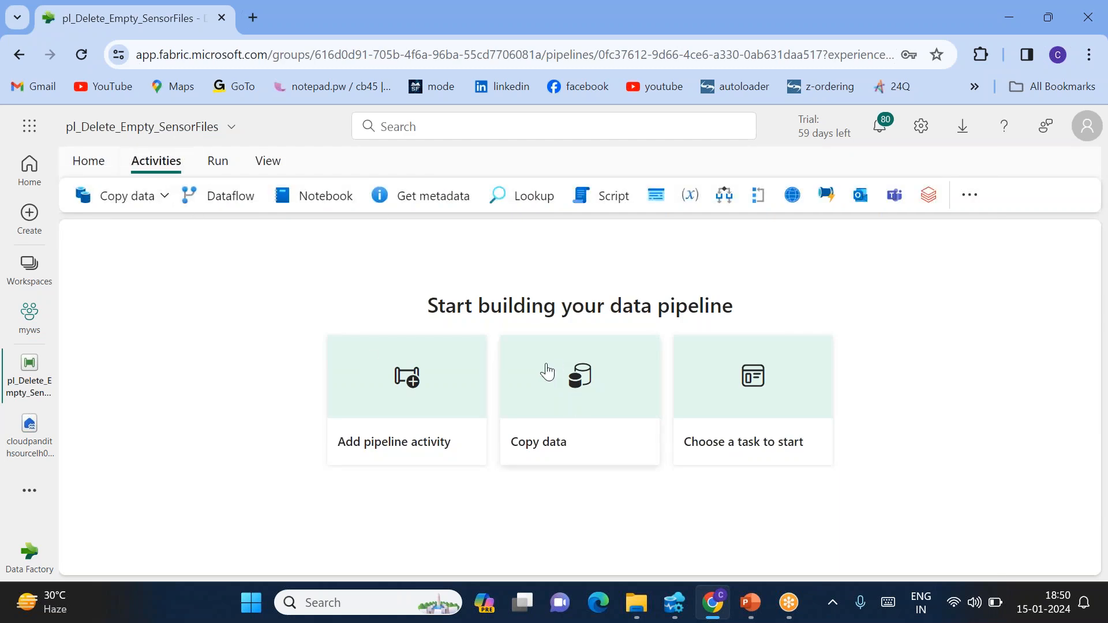
left_click(416, 200)
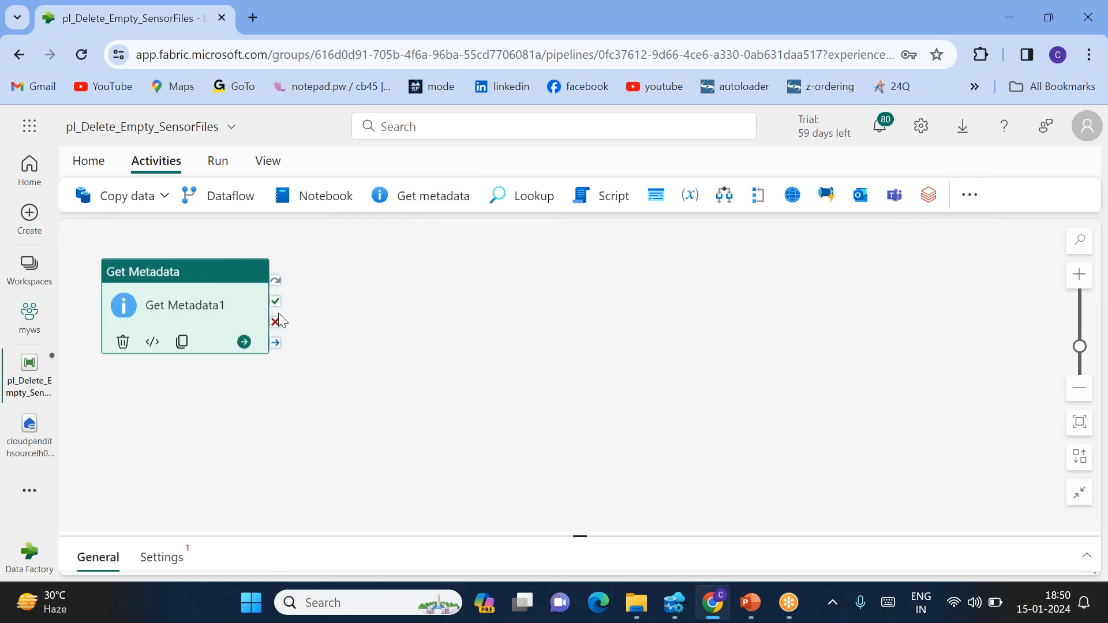
left_click_drag(183, 306, 325, 306)
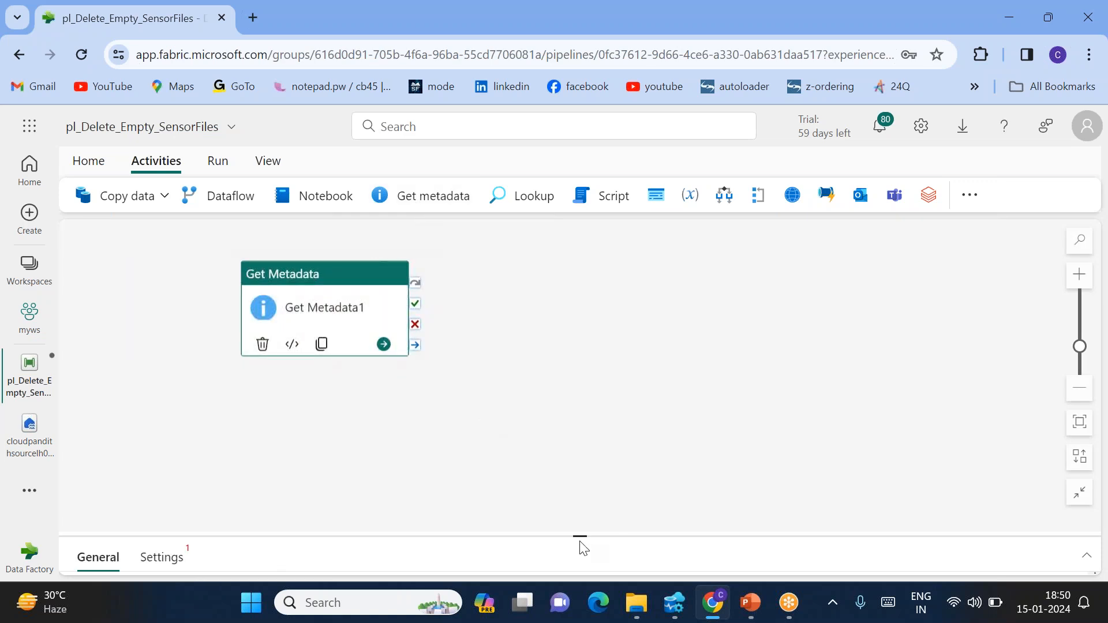
left_click_drag(579, 537, 573, 378)
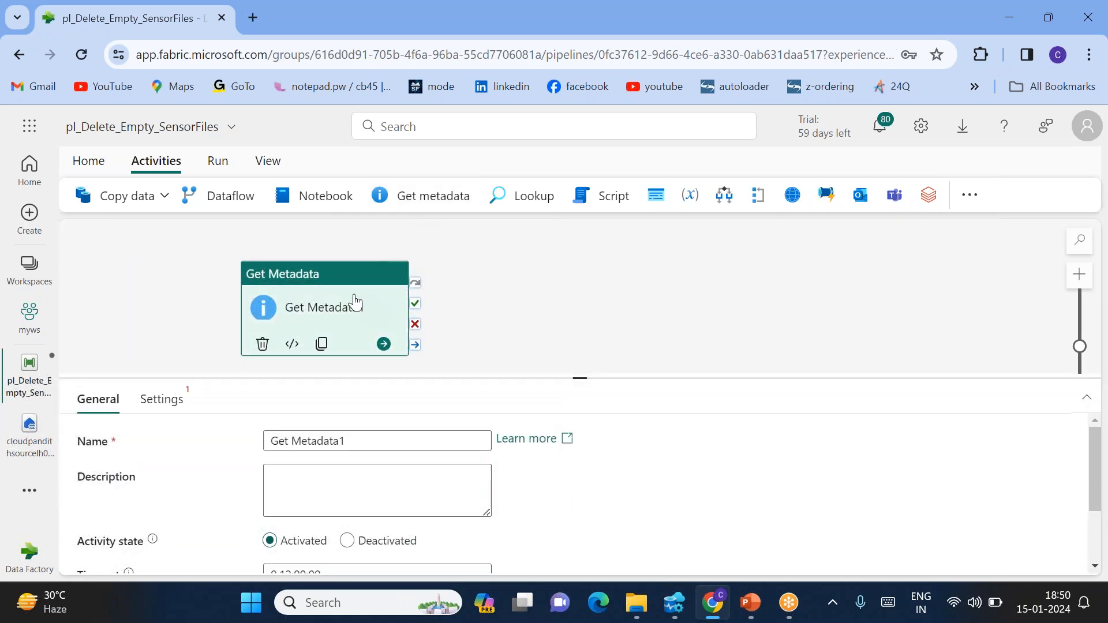
left_click_drag(358, 302, 325, 276)
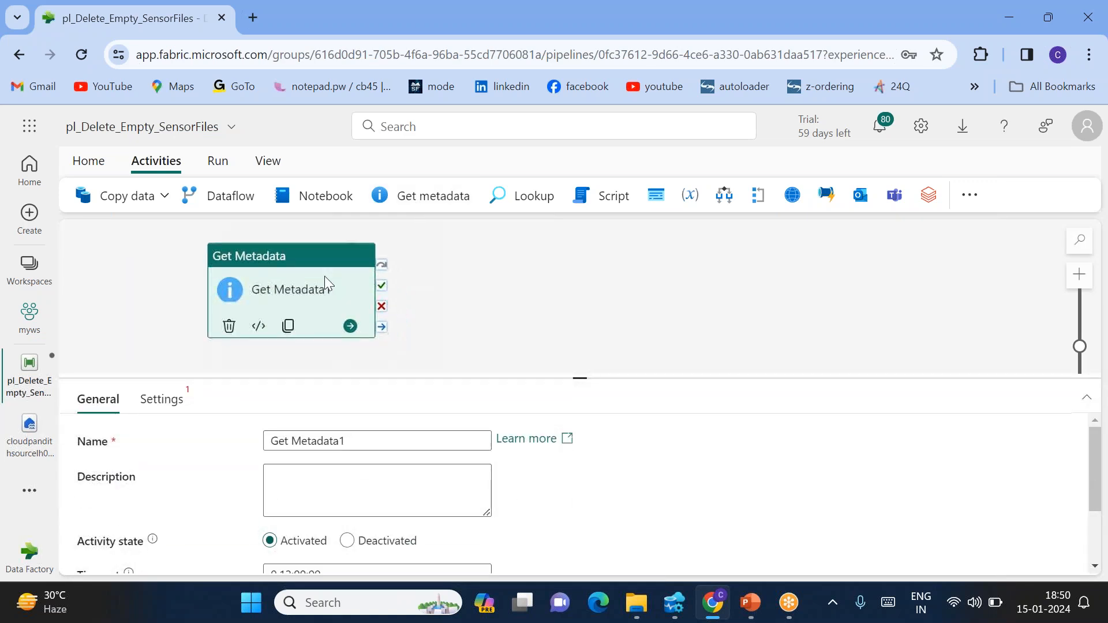
Set its source to workspace lakehouse cloudpandithsourcelh001 with Files as the root folder
left_click(167, 406)
left_click(303, 442)
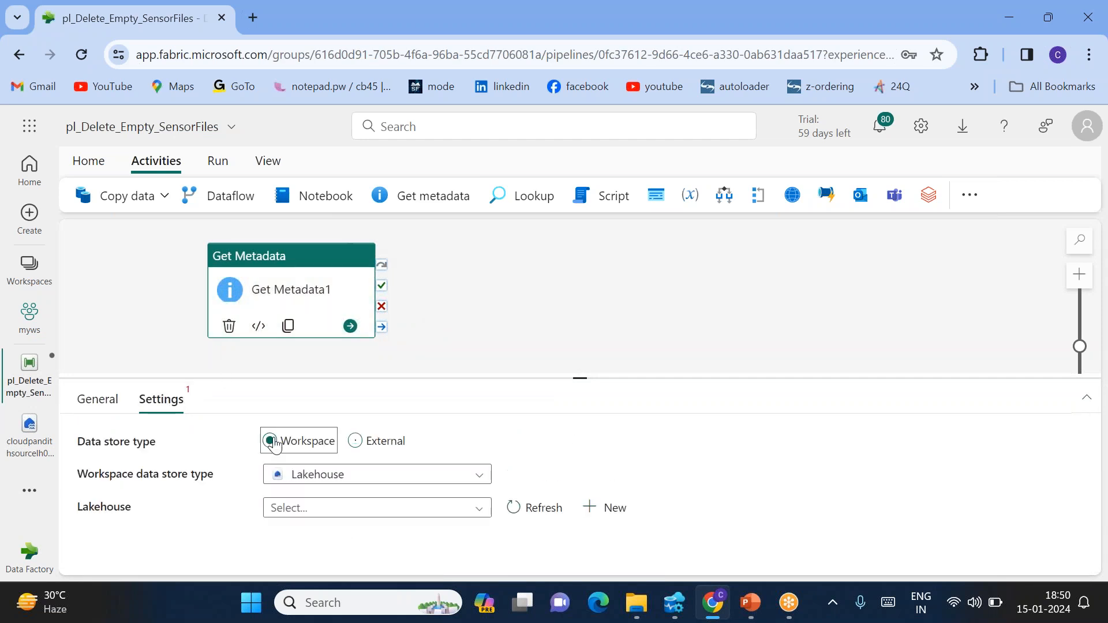
left_click(335, 507)
left_click(346, 529)
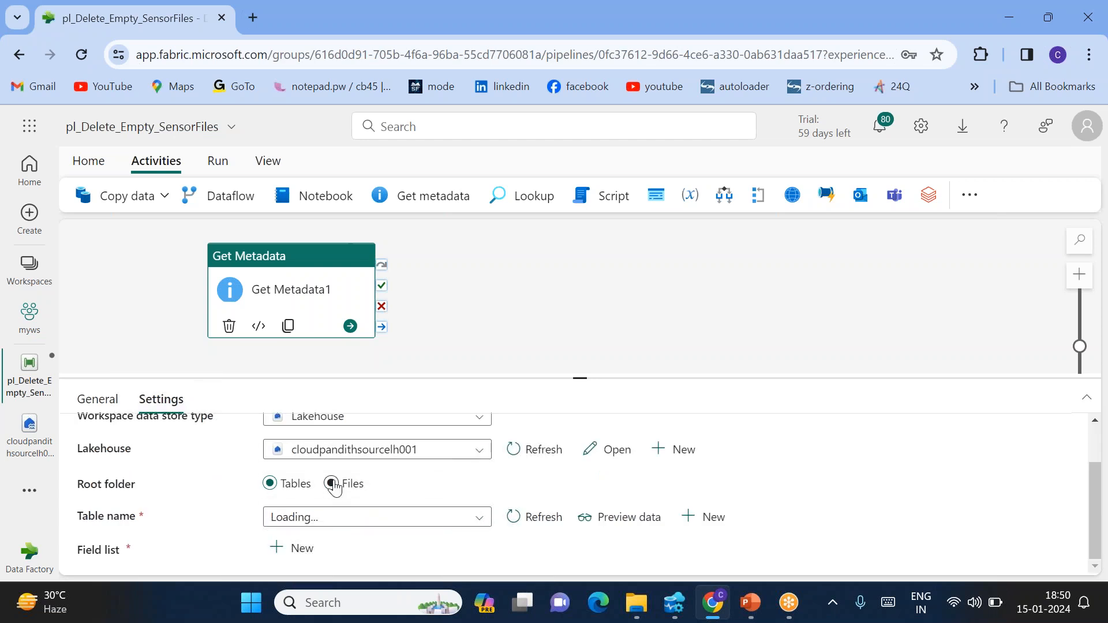
left_click(331, 484)
left_click(764, 518)
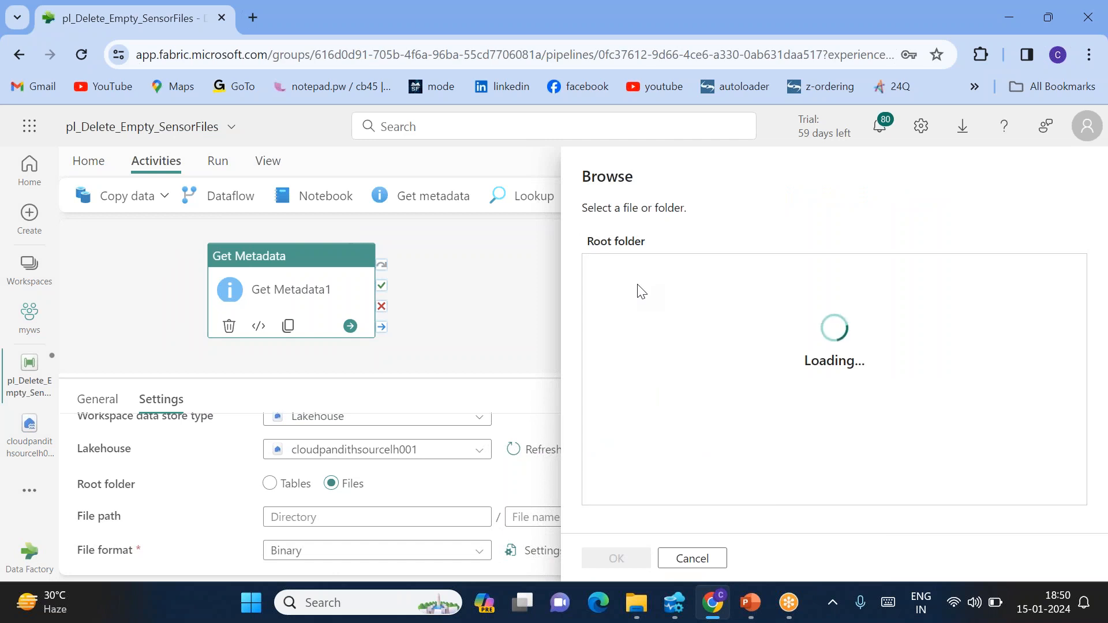
Choose staging/sensor_data as the file path, then open Add dynamic content for it
left_click(621, 274)
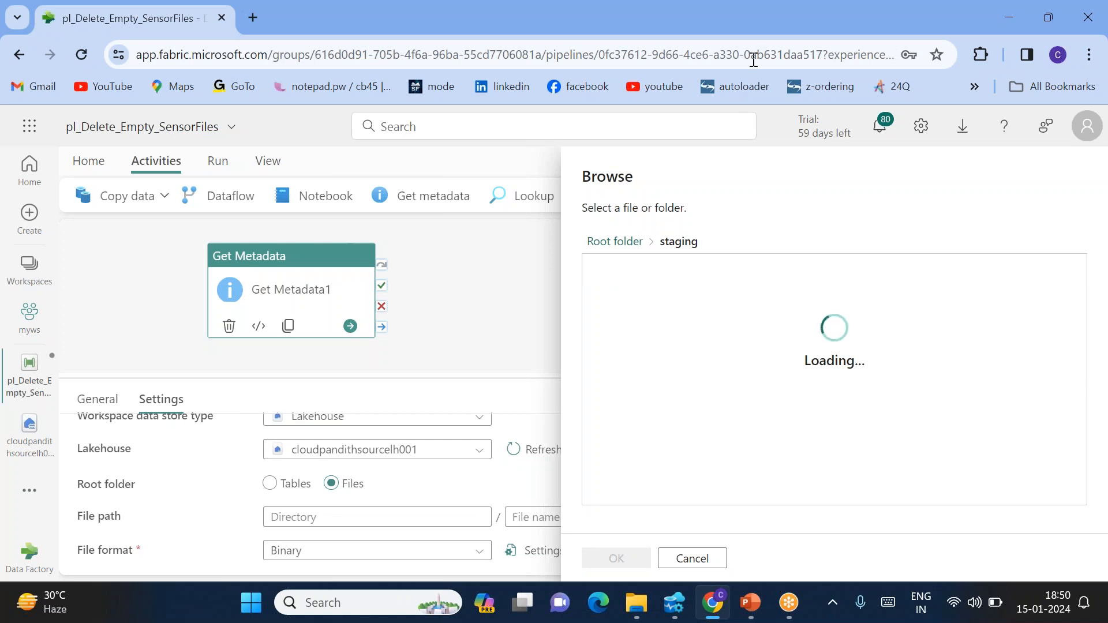
left_click(634, 274)
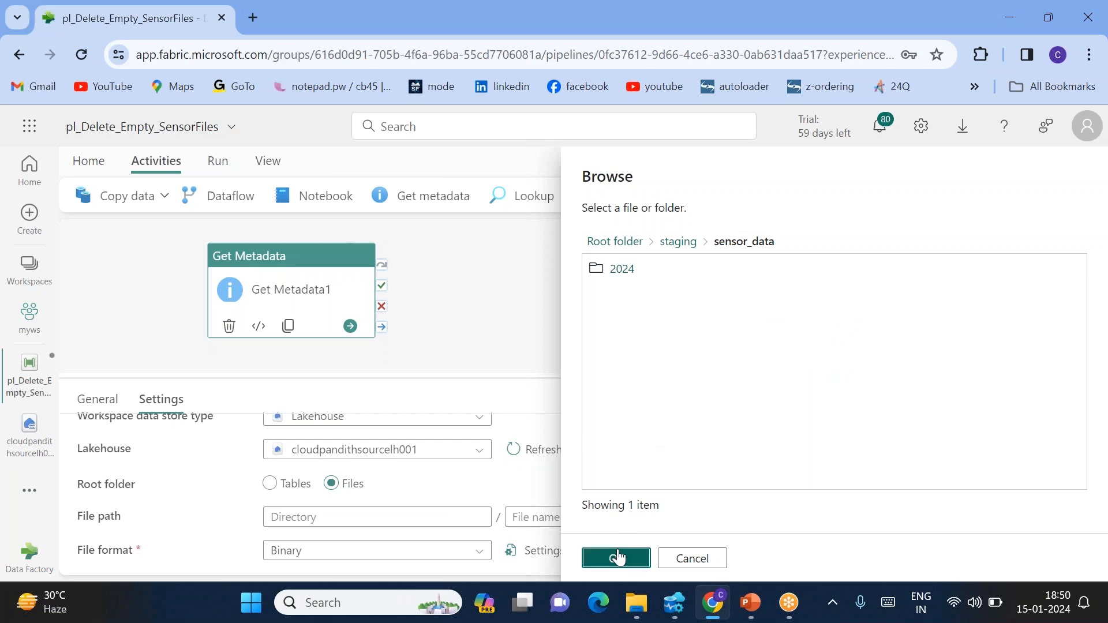
left_click(616, 557)
left_click_drag(404, 521, 272, 512)
key("ctrl+c")
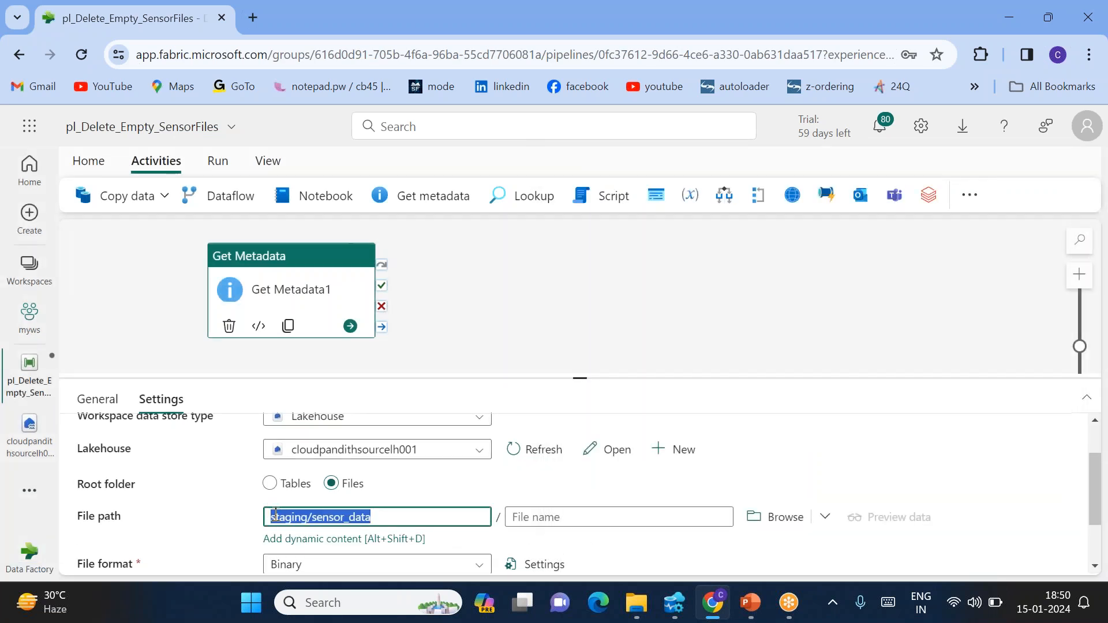
left_click(302, 539)
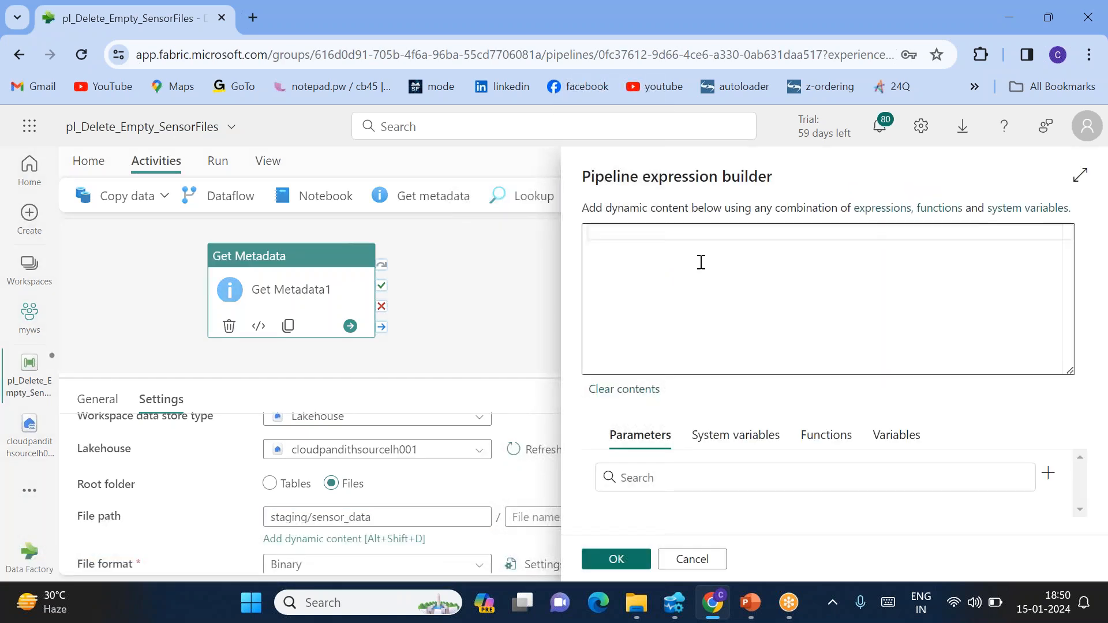
type("@concat('")
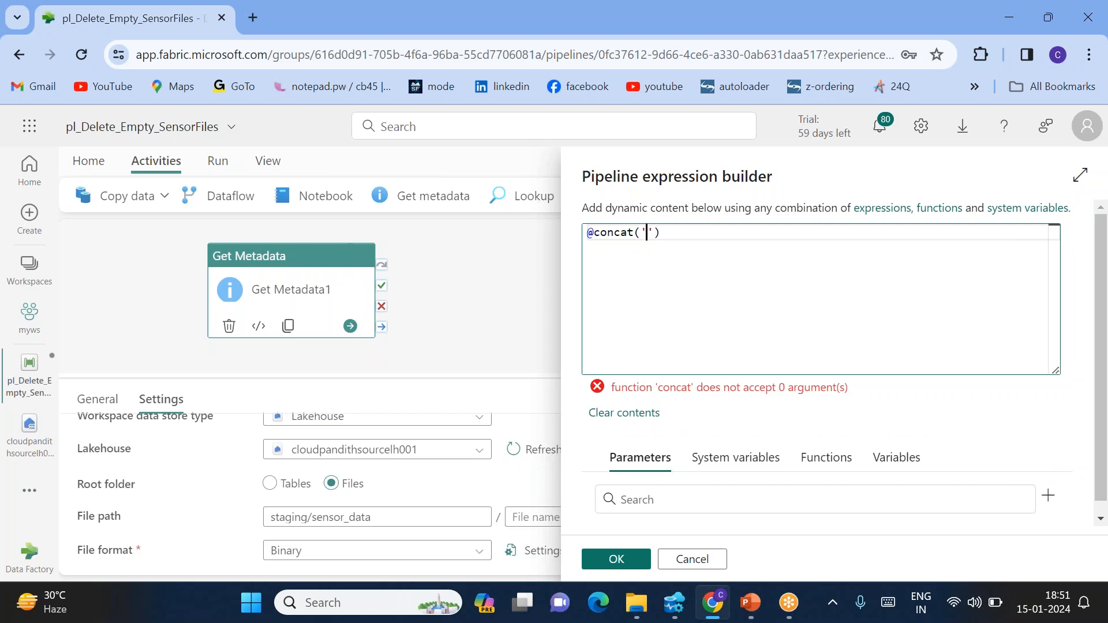
key("ctrl+v")
type("/'")
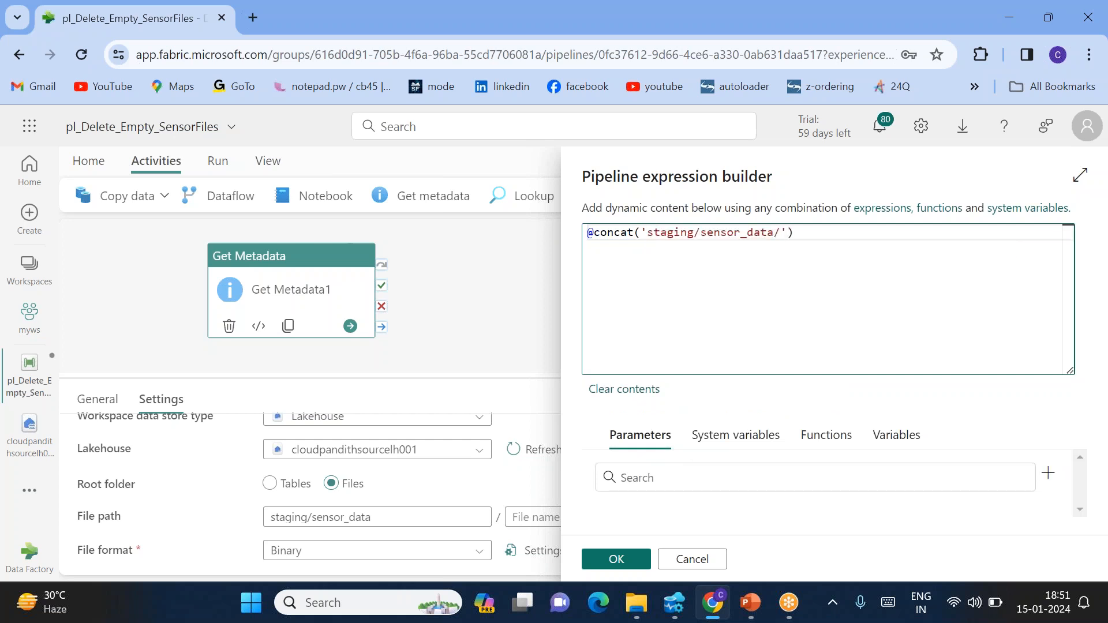
type(",formatDateTime(")
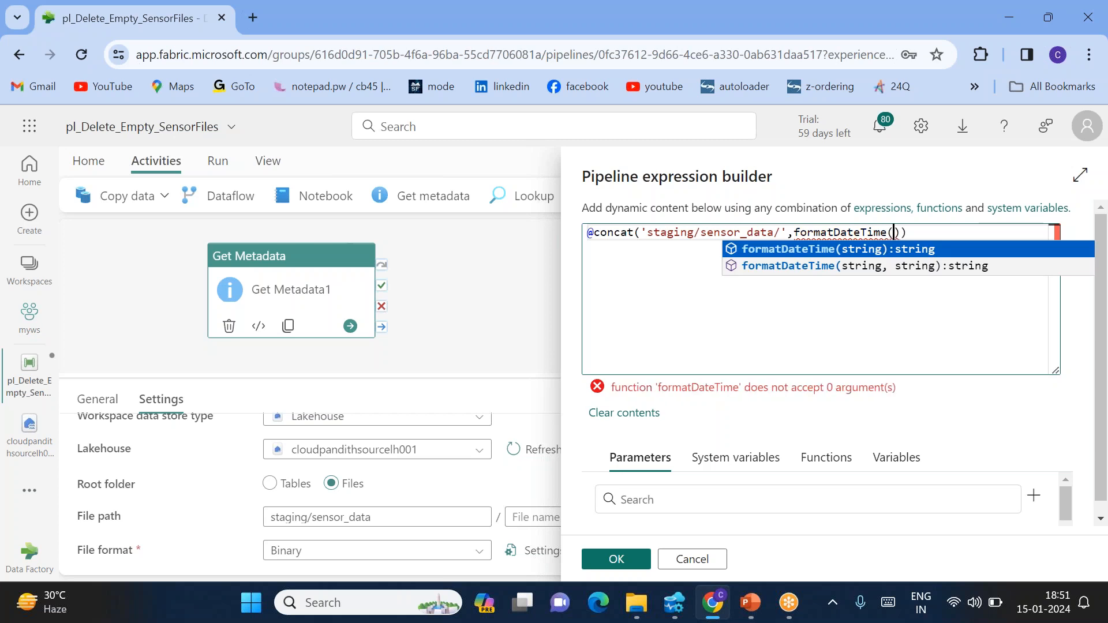
type("utcnow(),'")
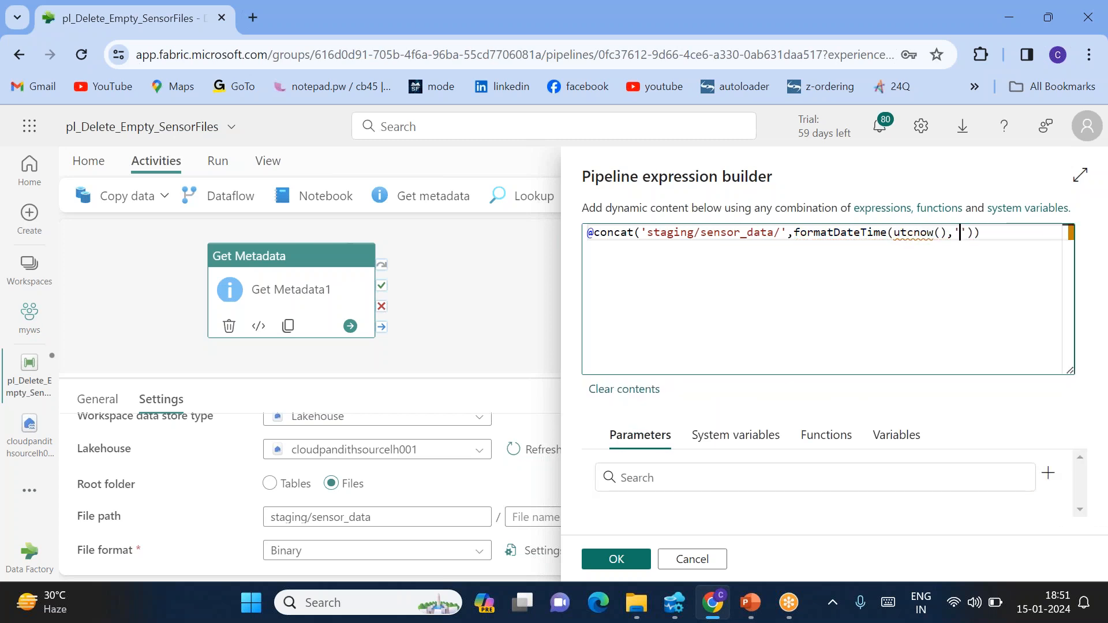
type("yyyy/MM/dd")
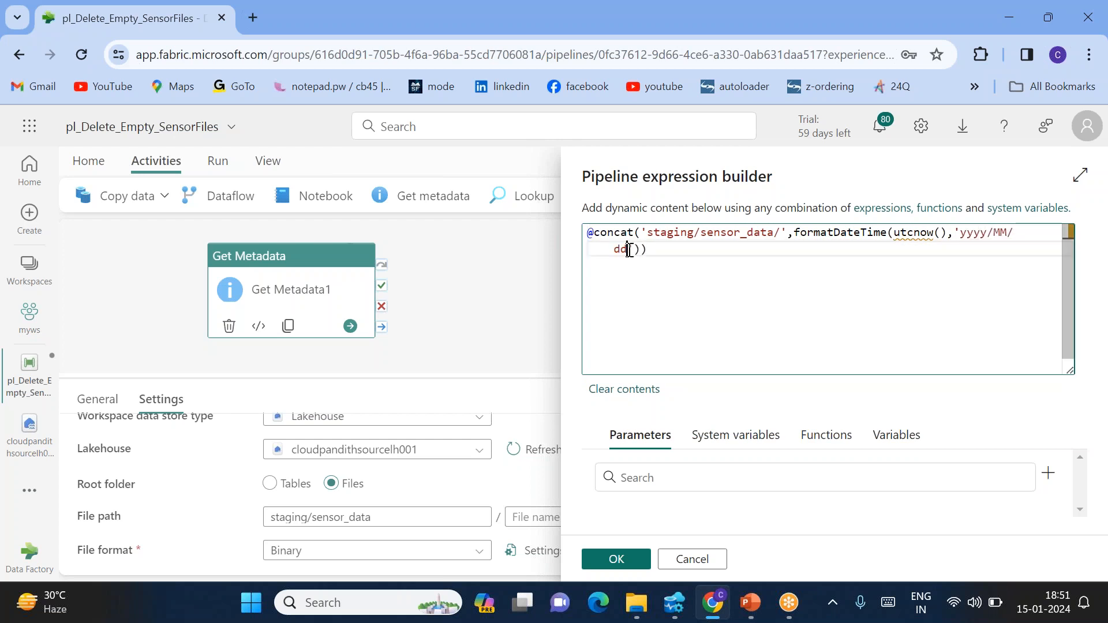
left_click(613, 558)
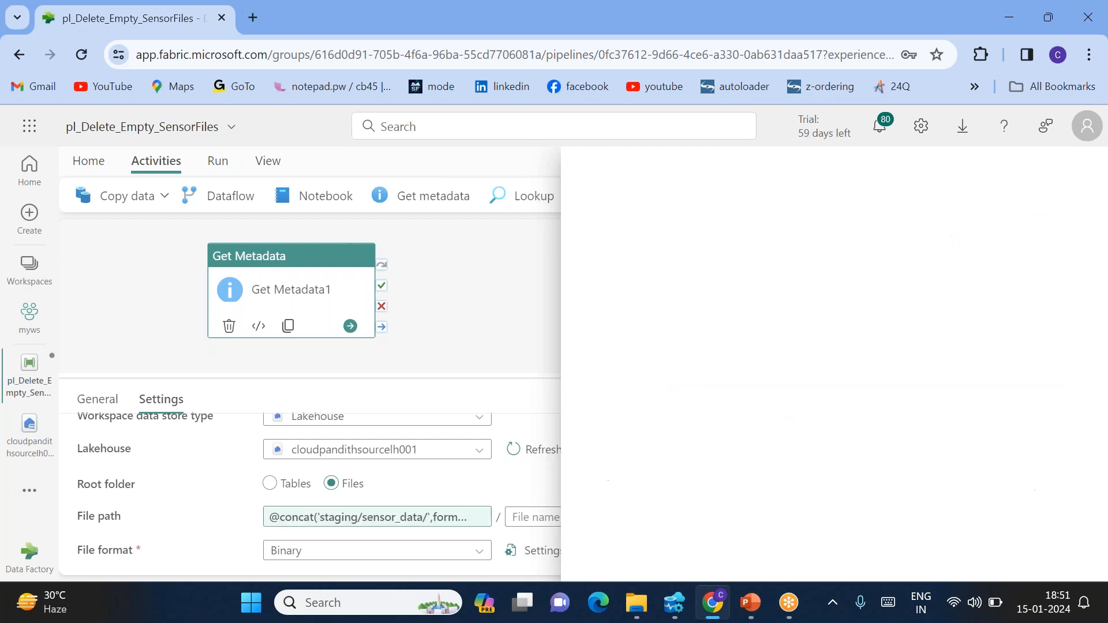
Review the expression's yyyy, MM and dd date parts and apply it again
left_click(395, 522)
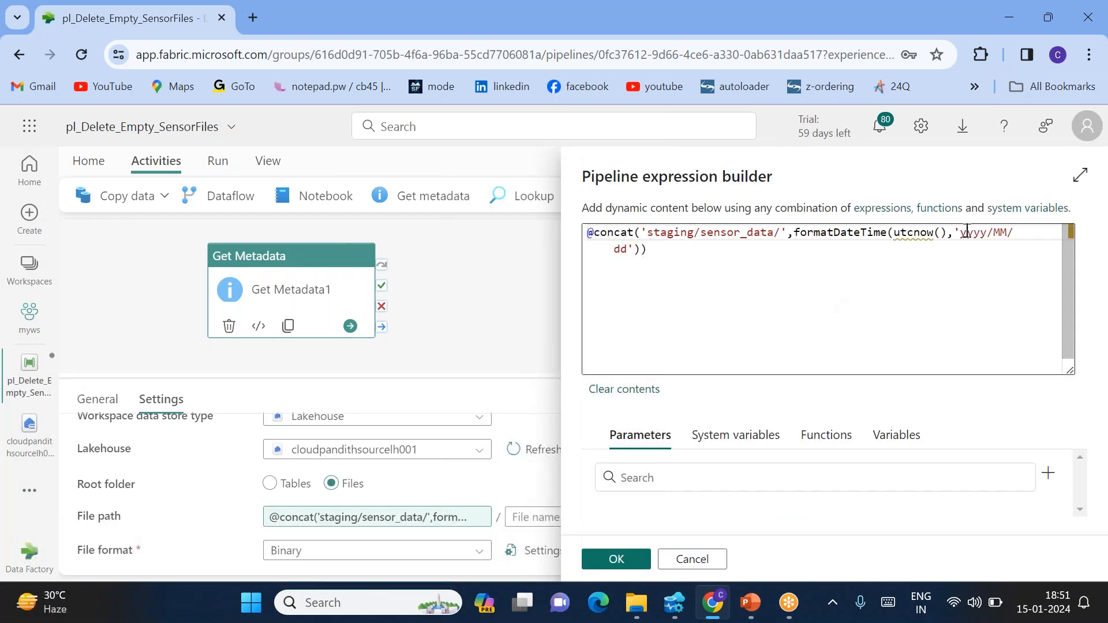
double_click(975, 234)
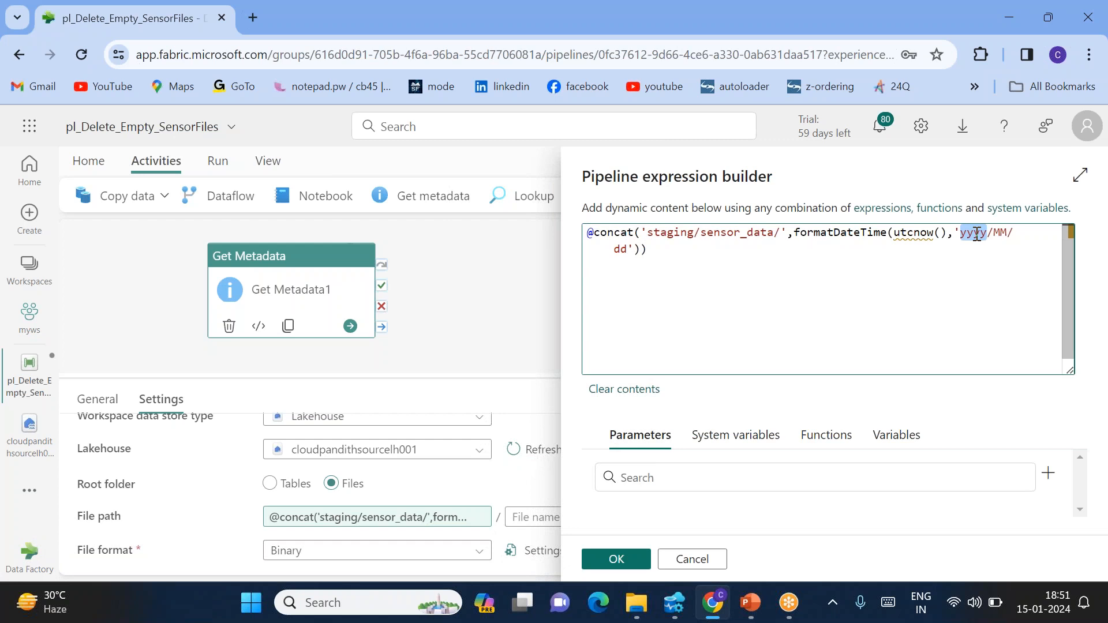
double_click(1003, 234)
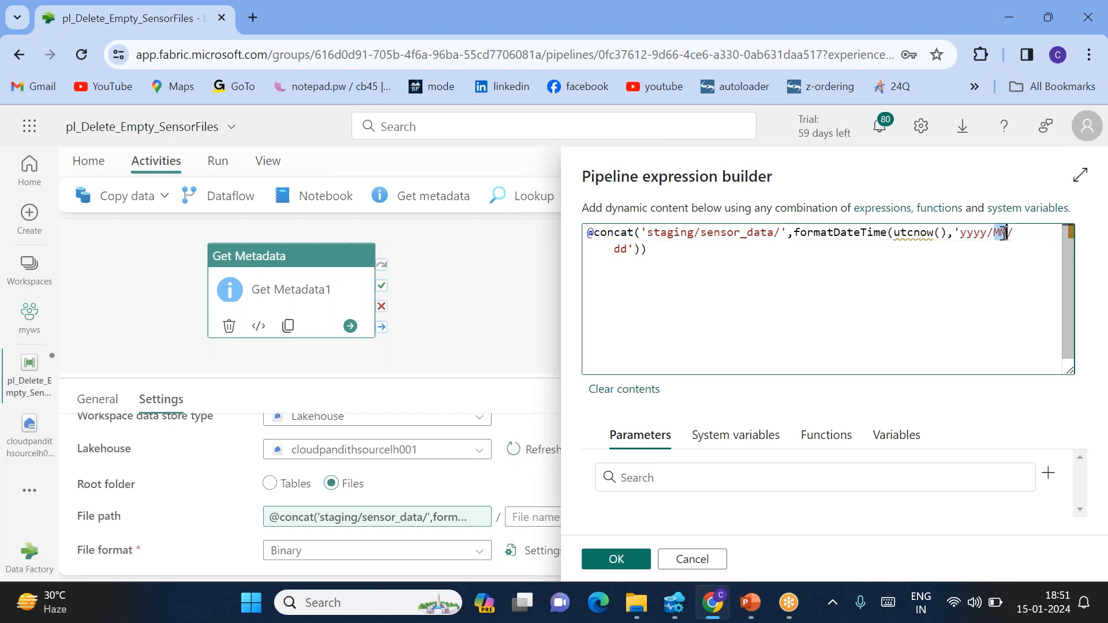
double_click(619, 249)
left_click(633, 559)
Add a Field list argument set to Child items
scroll(501, 524, "down", 1)
left_click(274, 522)
scroll(274, 529, "down", 1)
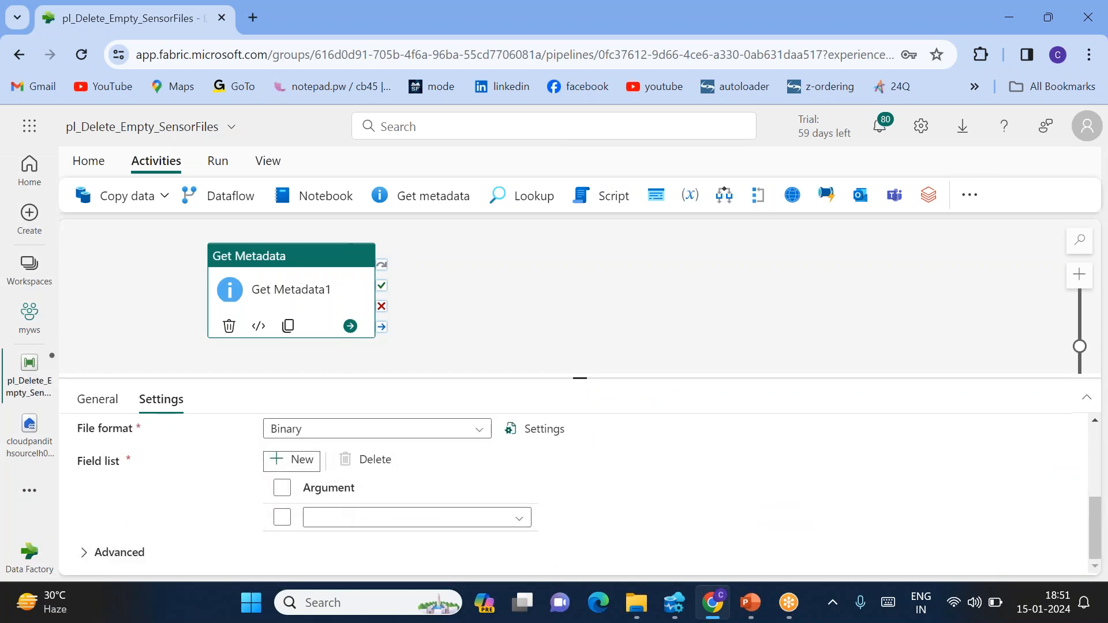
left_click(371, 524)
left_click(341, 542)
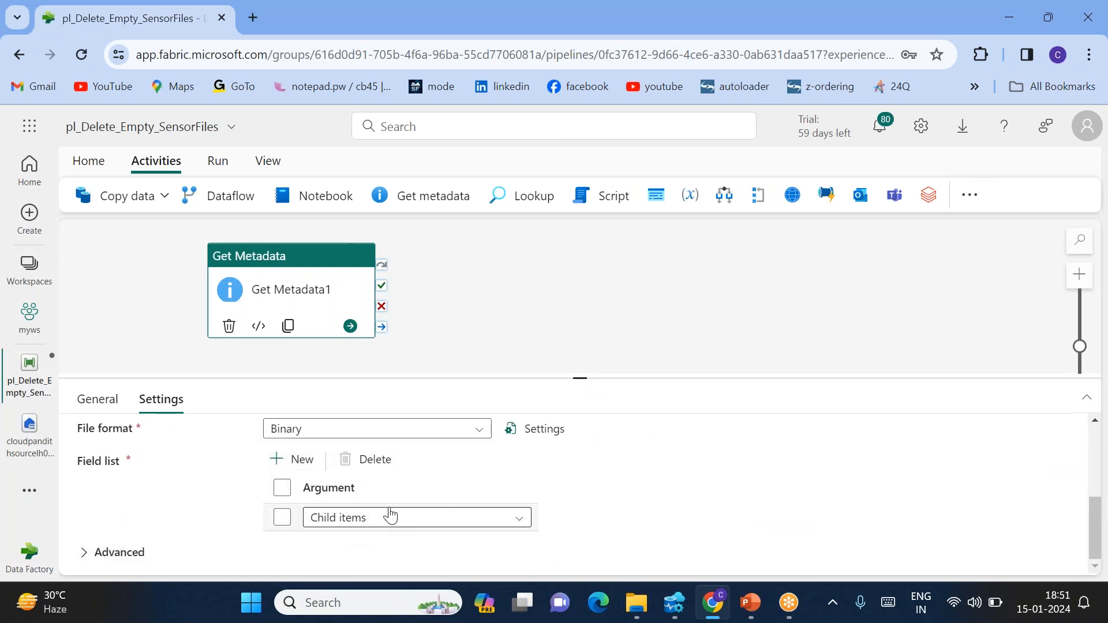
scroll(407, 552, "down", 5)
scroll(409, 552, "up", 5)
left_click(392, 545)
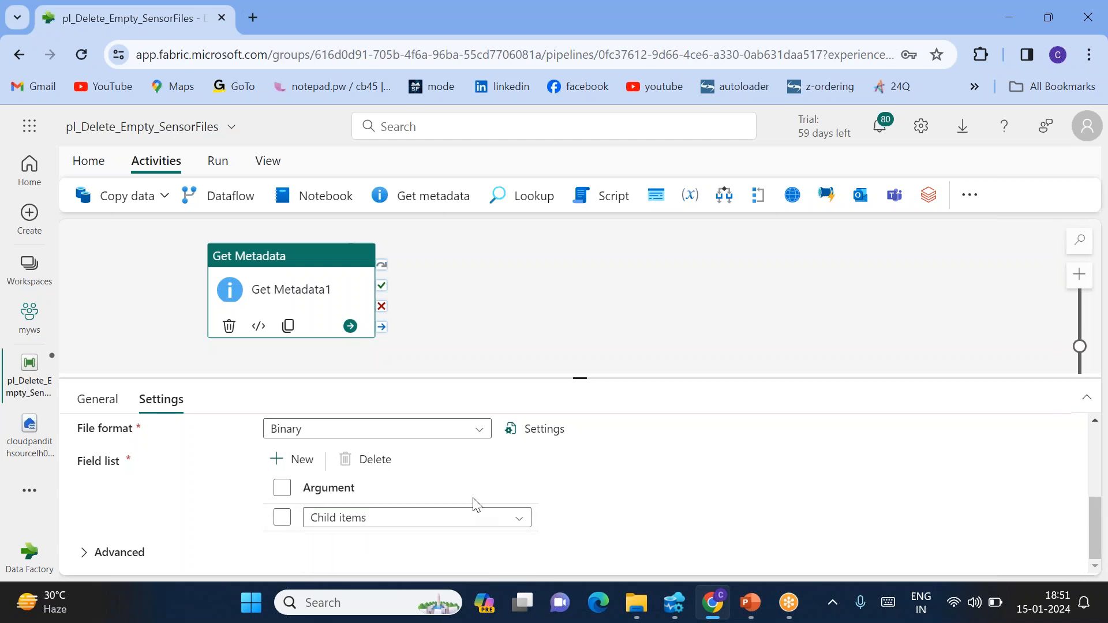
scroll(474, 503, "up", 3)
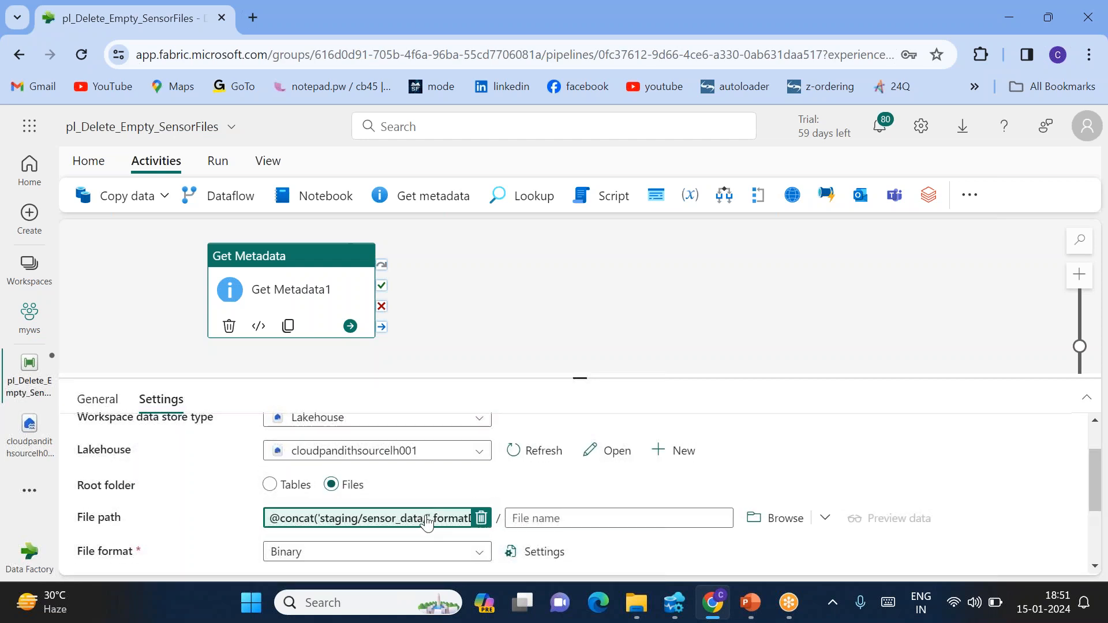
scroll(427, 523, "down", 3)
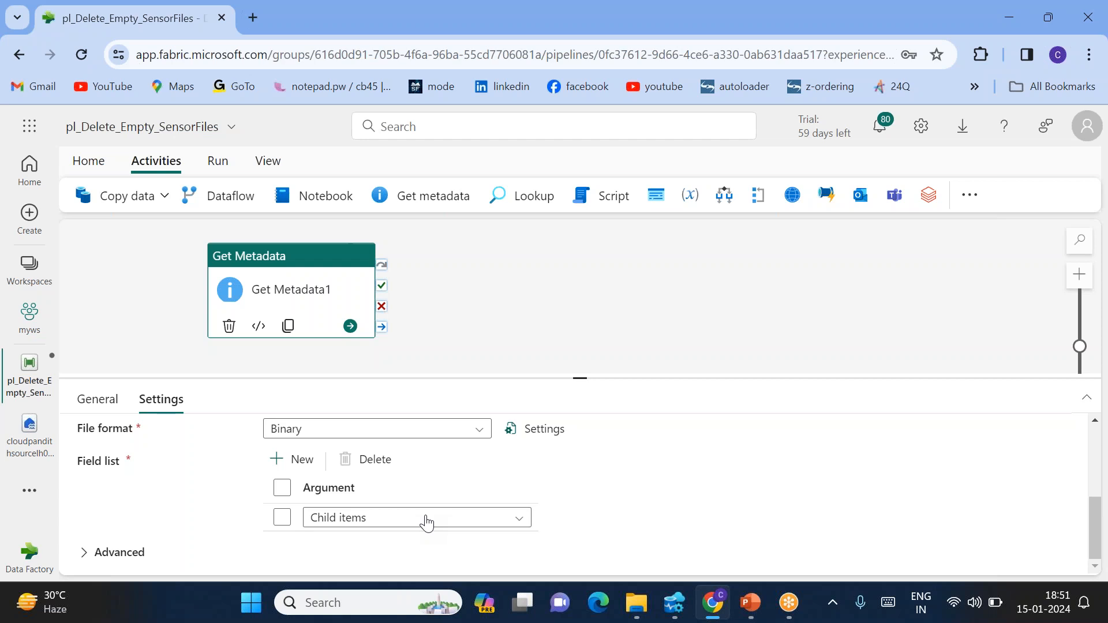
Nudge the activity on the canvas and save the pipeline from Home
left_click_drag(288, 280, 257, 296)
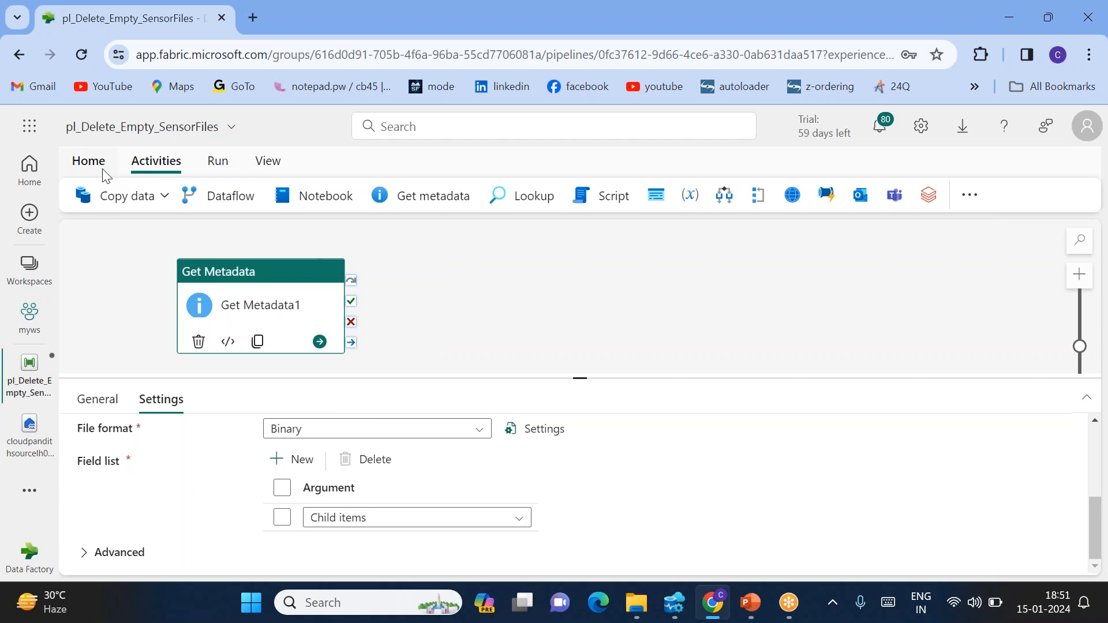
left_click(90, 161)
left_click(82, 195)
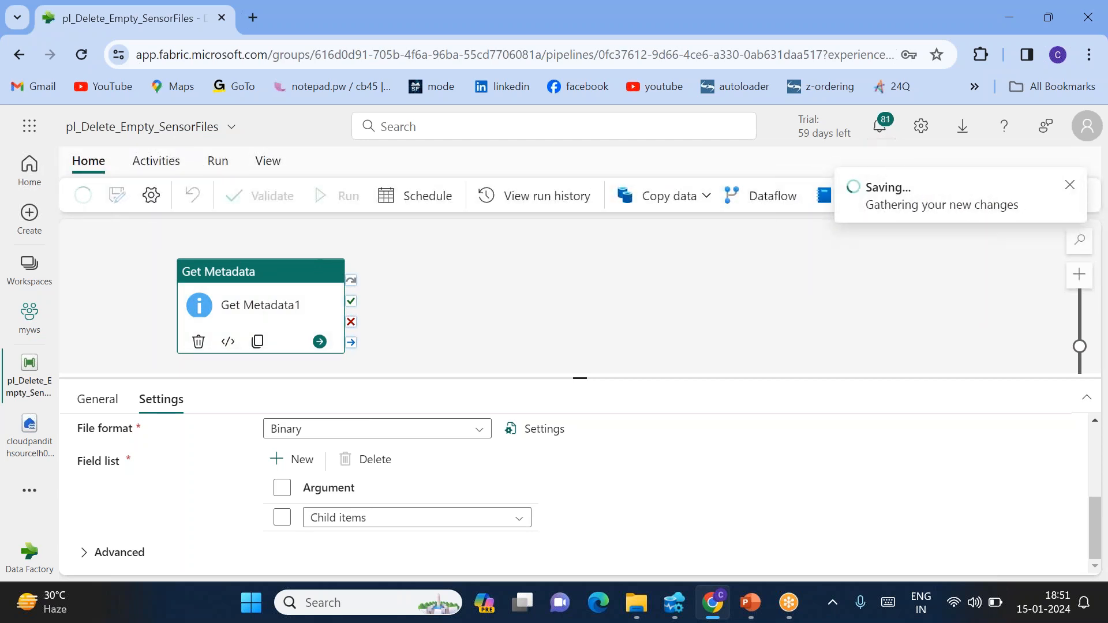
Run the pipeline and refresh the activity runs until Get Metadata1 finishes
left_click(346, 203)
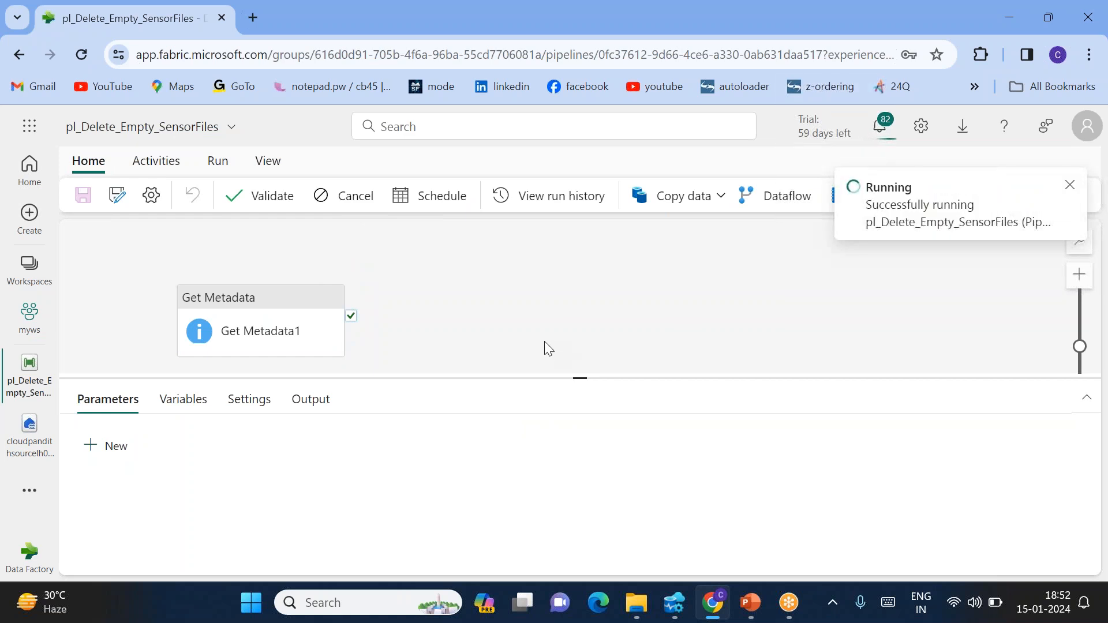
left_click(299, 317)
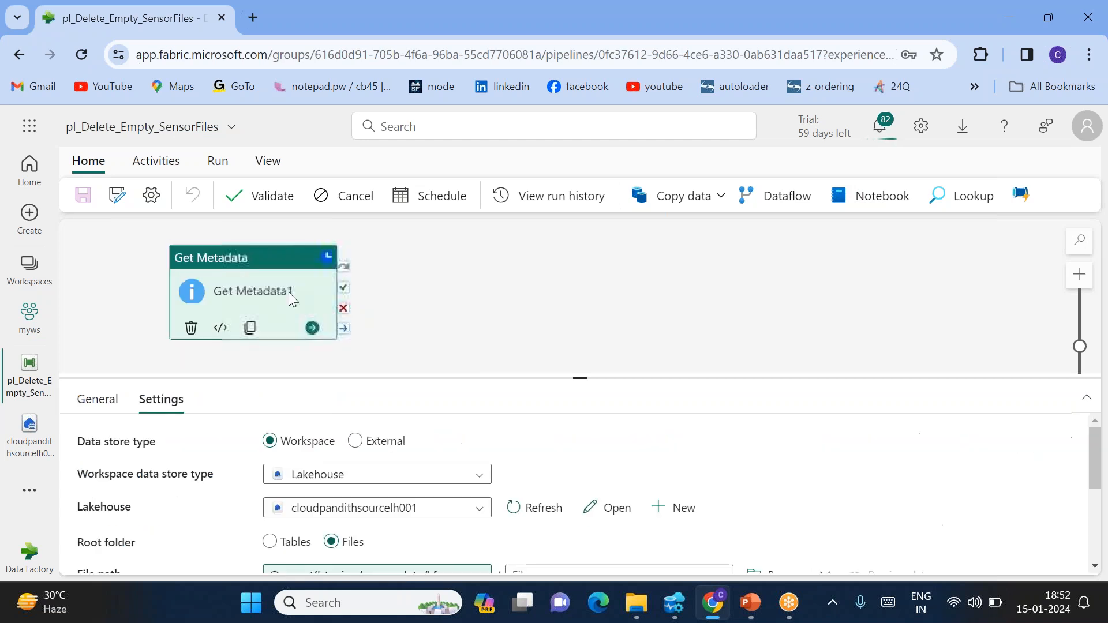
left_click_drag(285, 291, 306, 306)
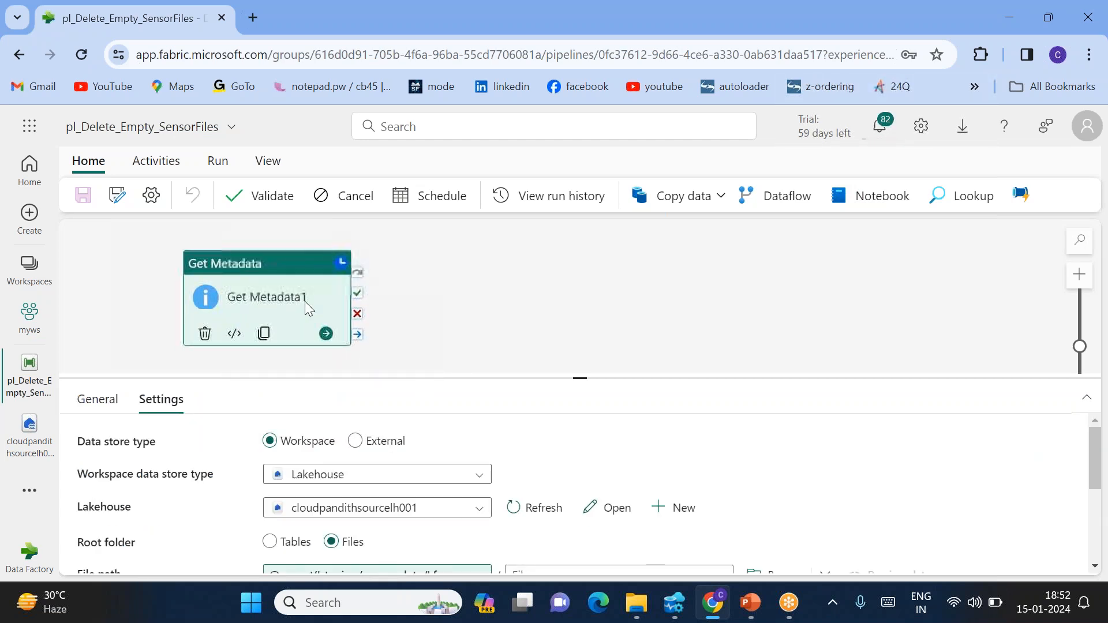
left_click(460, 339)
left_click(437, 441)
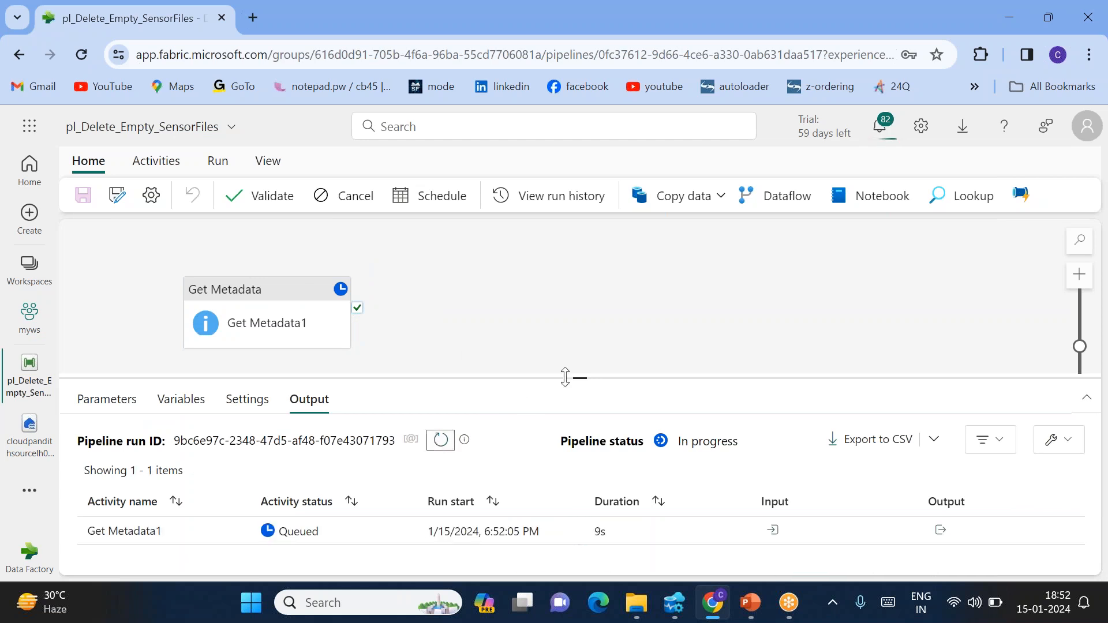
left_click_drag(580, 378, 565, 344)
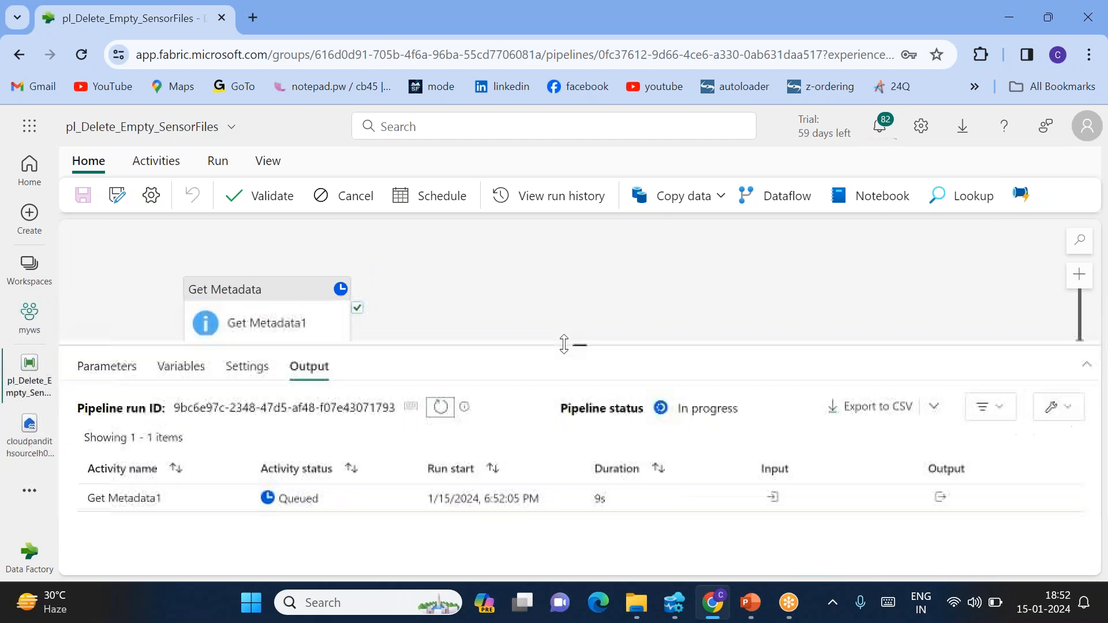
left_click(441, 407)
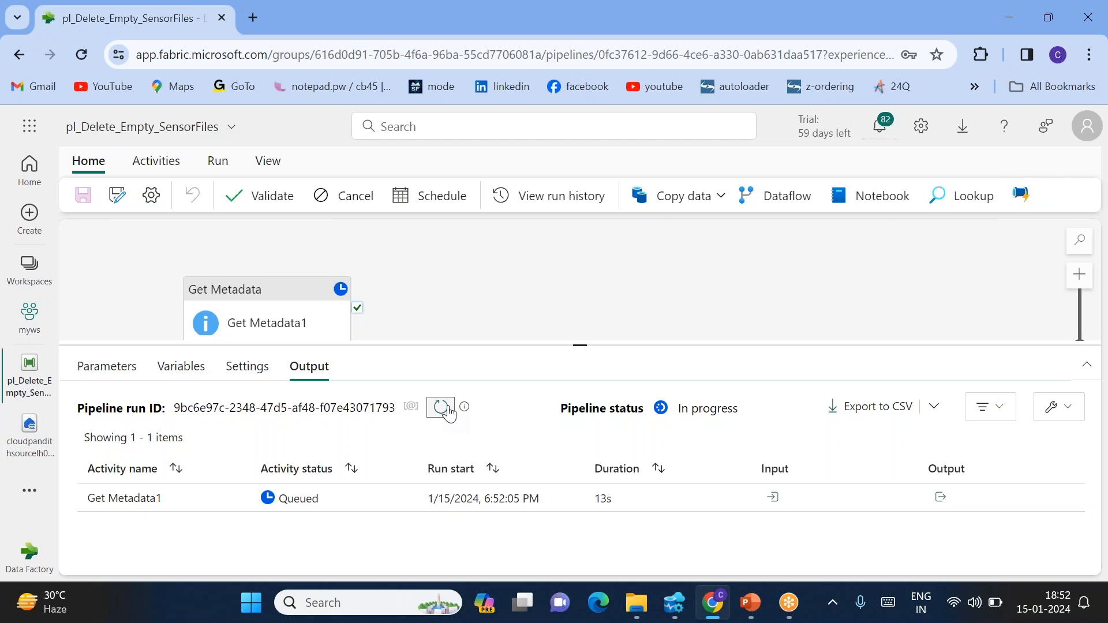
left_click(442, 408)
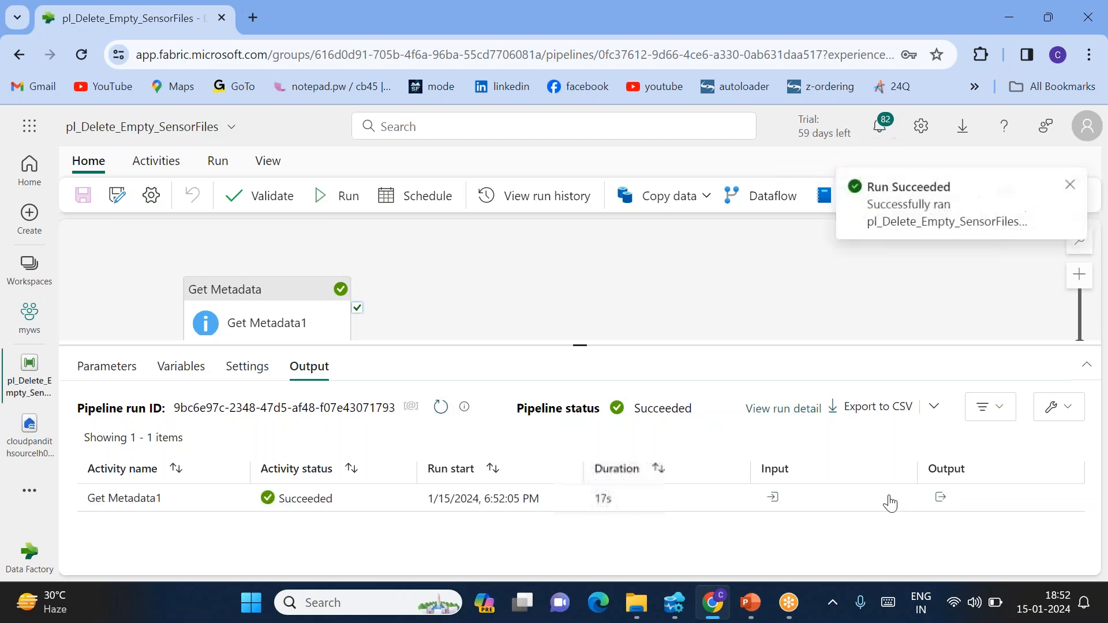
Inspect Get Metadata1's childItems output listing the sensor files and copy it to the clipboard
left_click(939, 498)
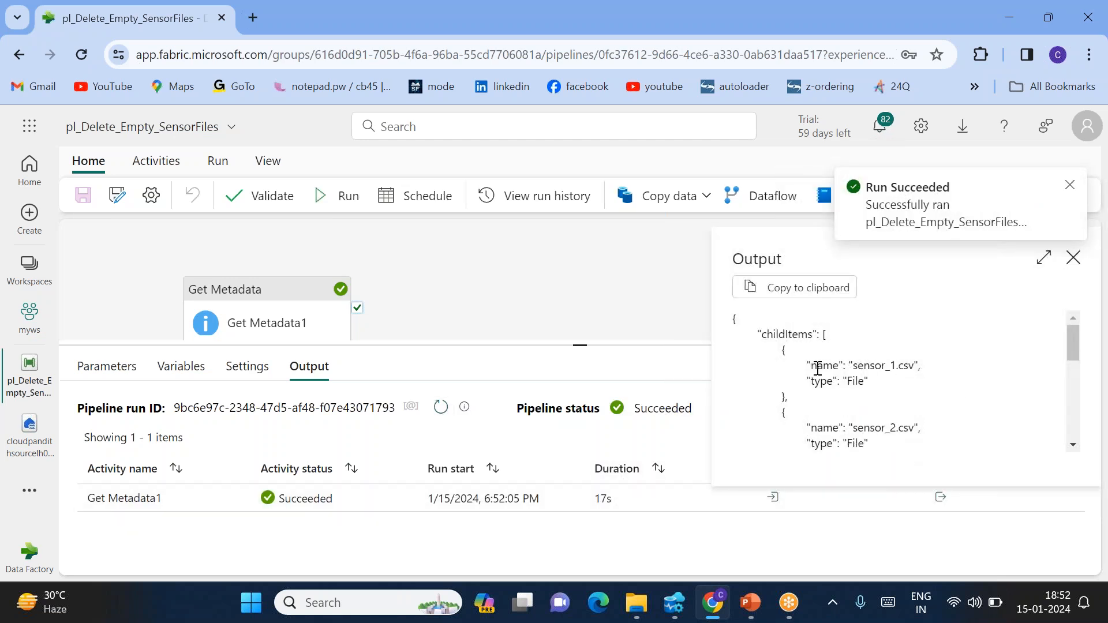
double_click(788, 335)
double_click(859, 366)
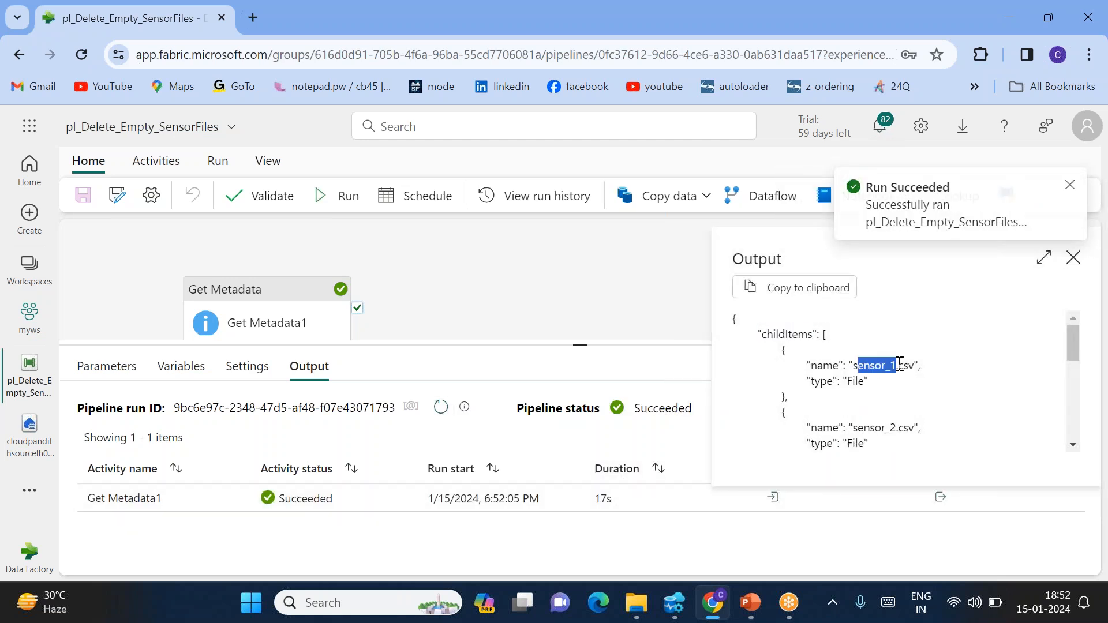
left_click_drag(859, 425, 919, 426)
scroll(918, 422, "down", 1)
scroll(865, 408, "down", 1)
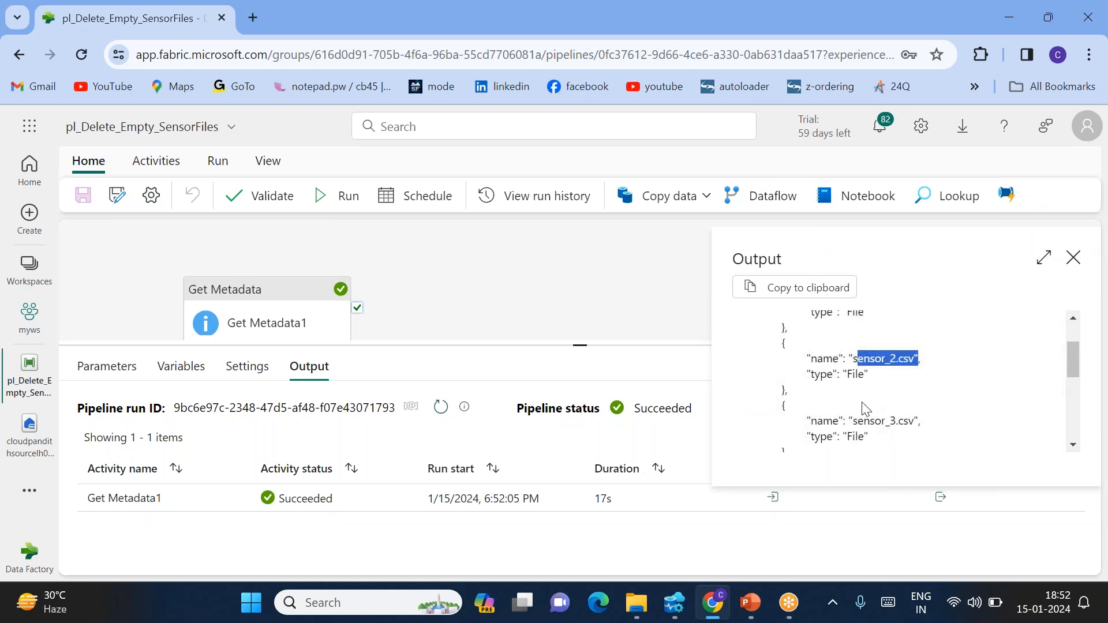
scroll(877, 437, "down", 2)
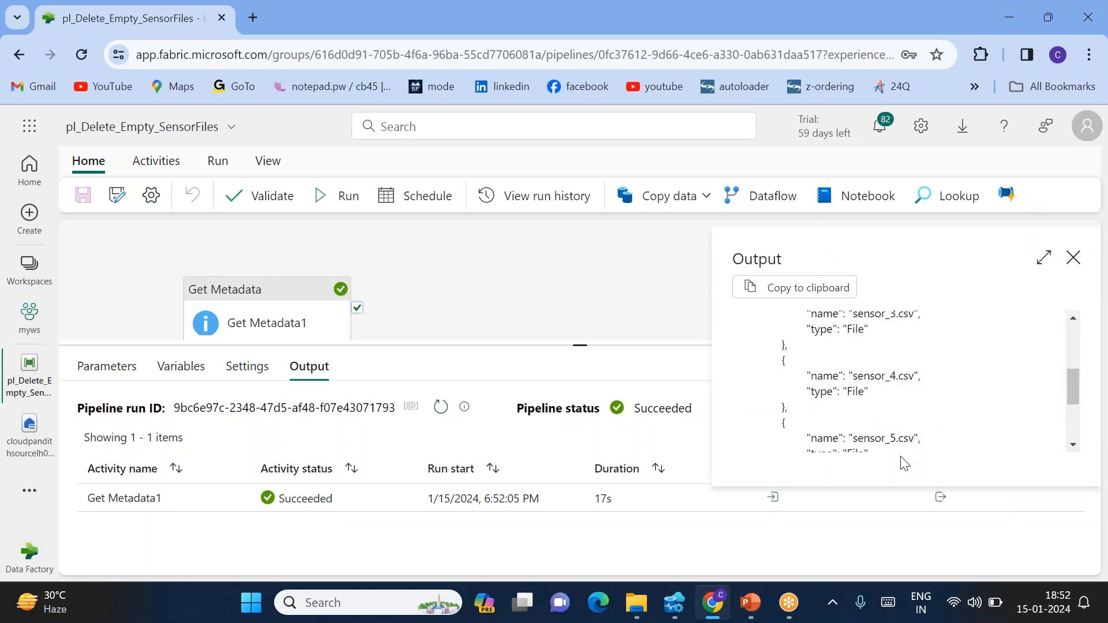
scroll(902, 456, "up", 4)
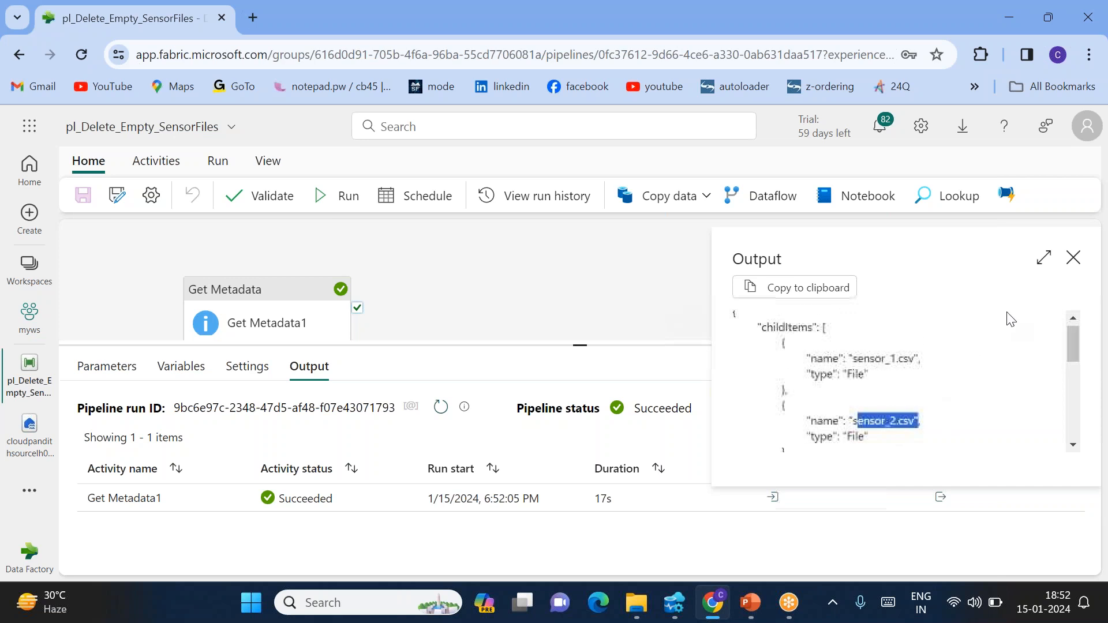
scroll(908, 351, "up", 1)
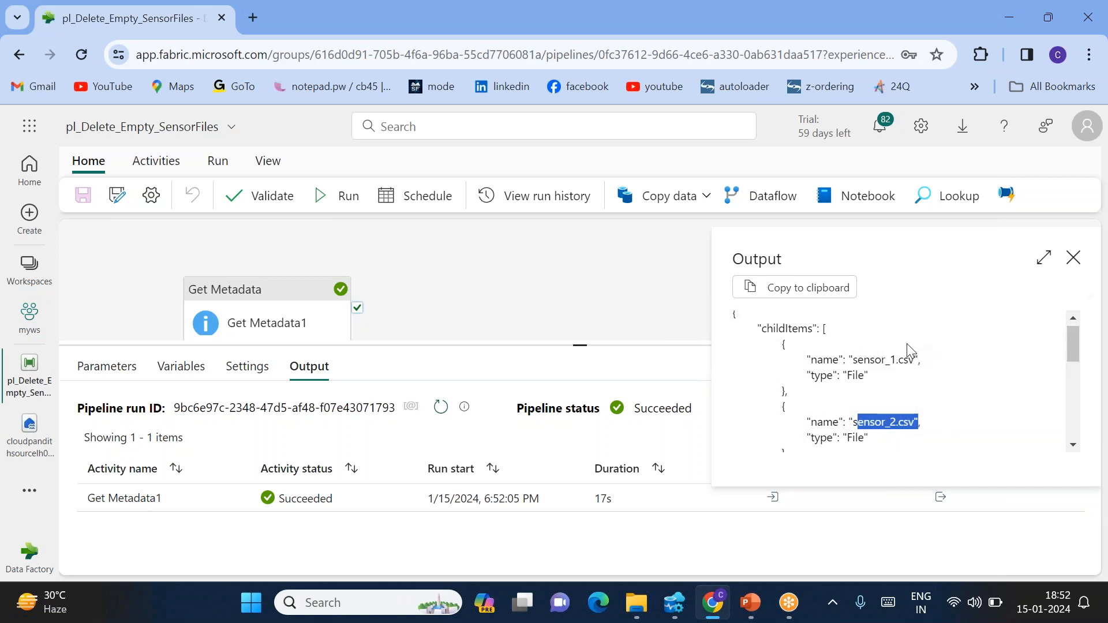
left_click(825, 293)
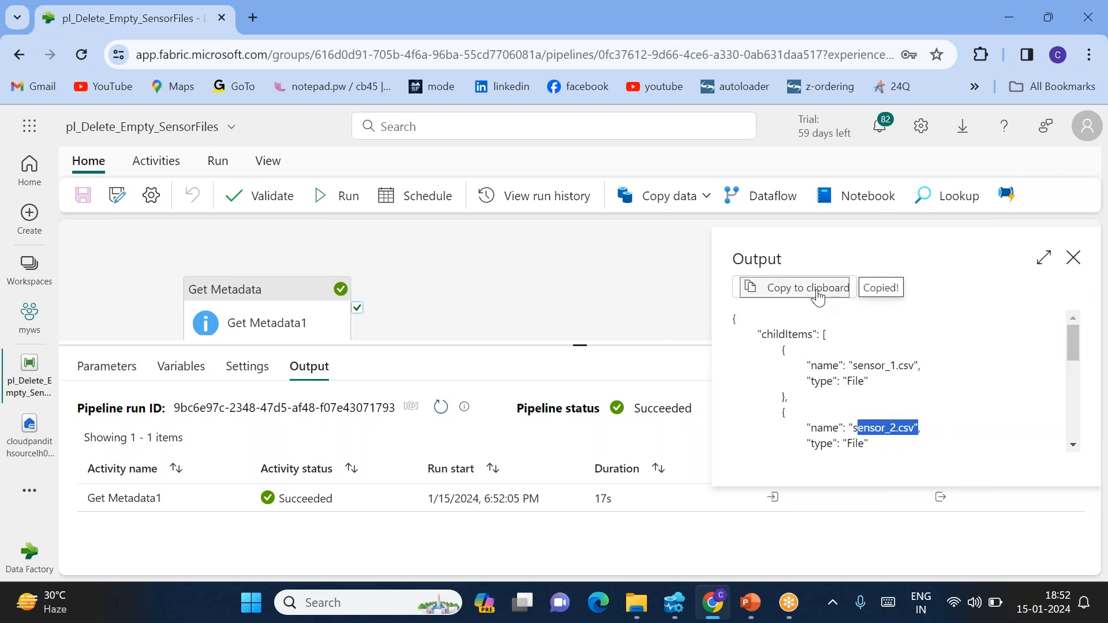
left_click(257, 15)
Search for 'online notepad' and paste the copied childItems JSON into a blank note
type("online notepad")
key("Return")
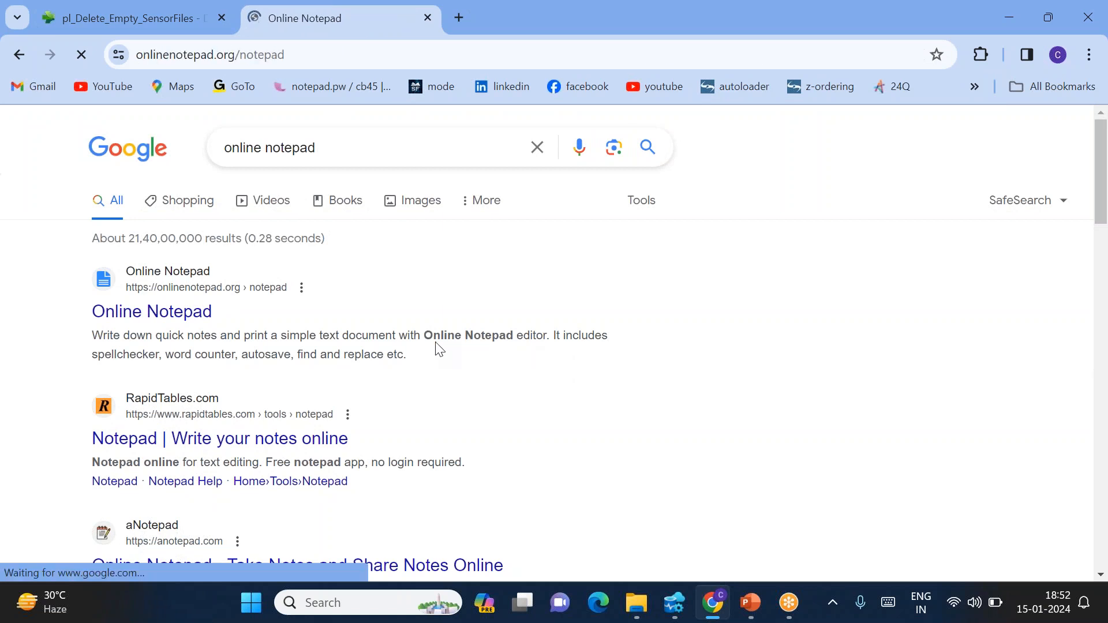
key("ctrl+v")
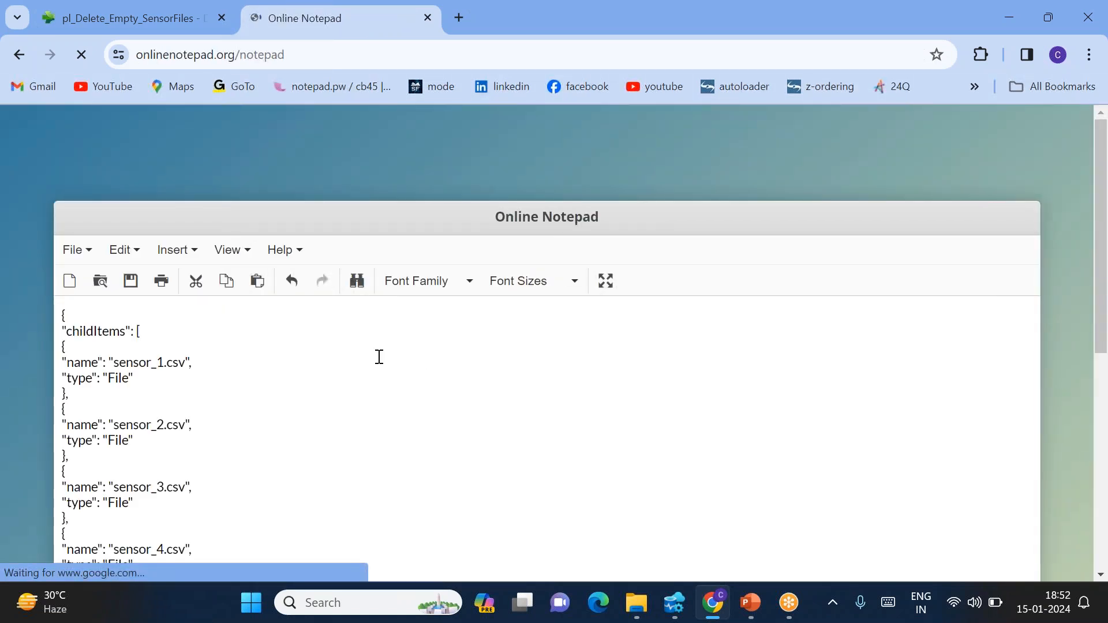
double_click(100, 330)
Back in the pipeline, inspect Get Metadata1's childItems and first file entry, then close the output
left_click(137, 6)
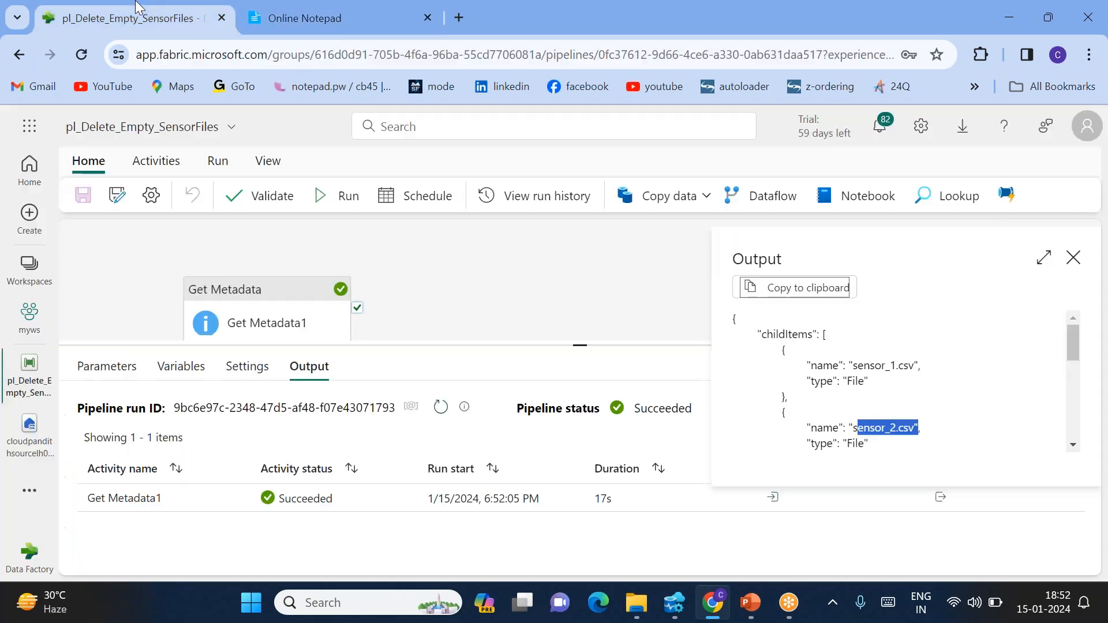
double_click(793, 336)
double_click(753, 259)
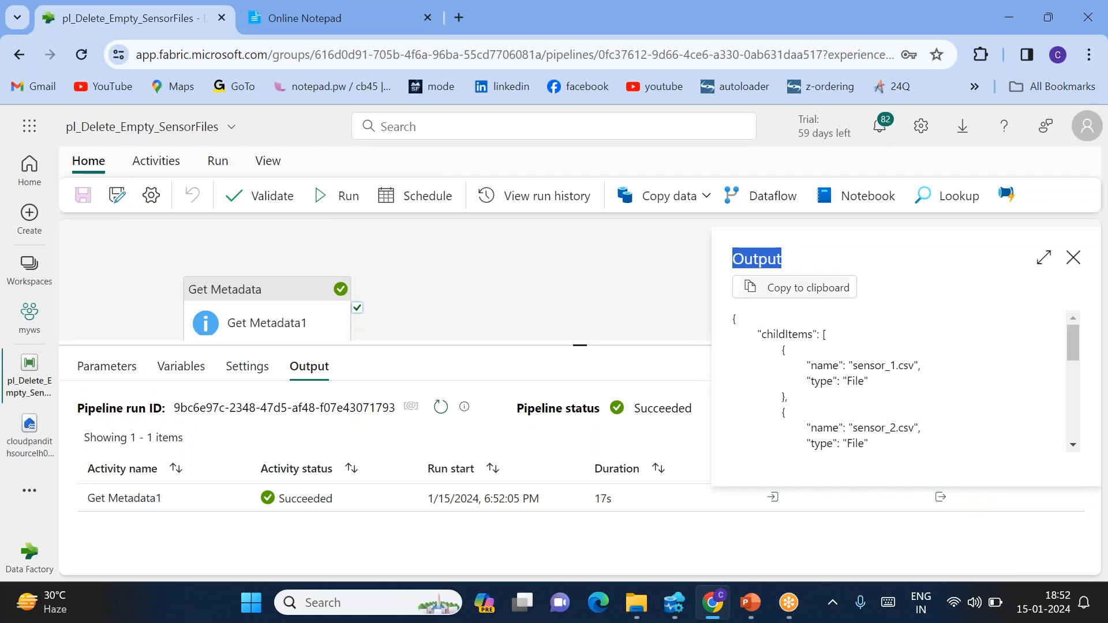
double_click(788, 335)
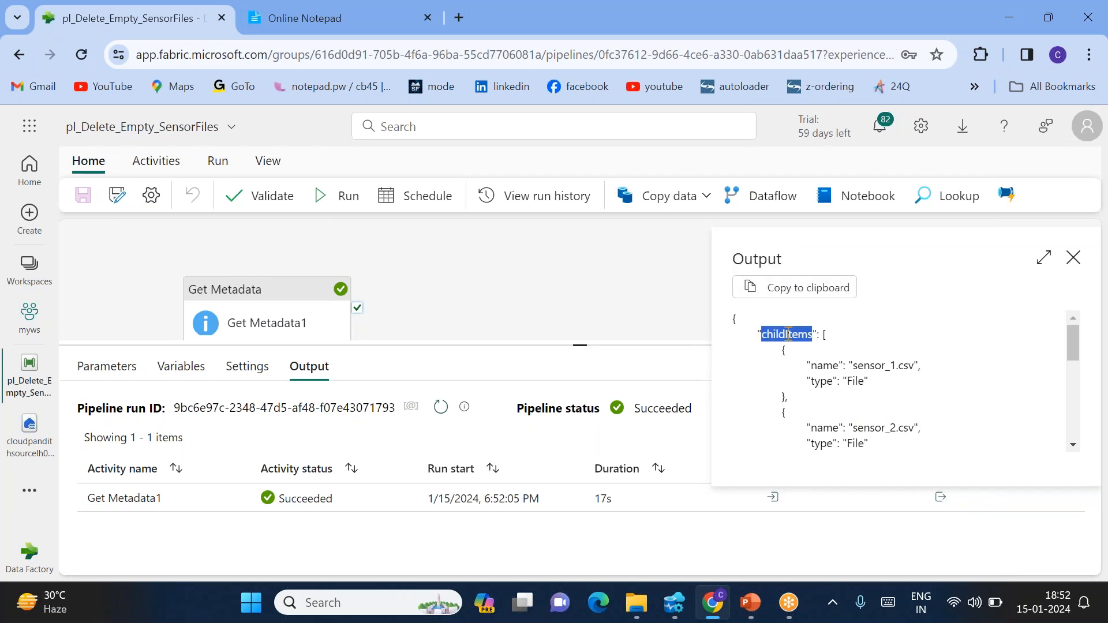
double_click(758, 261)
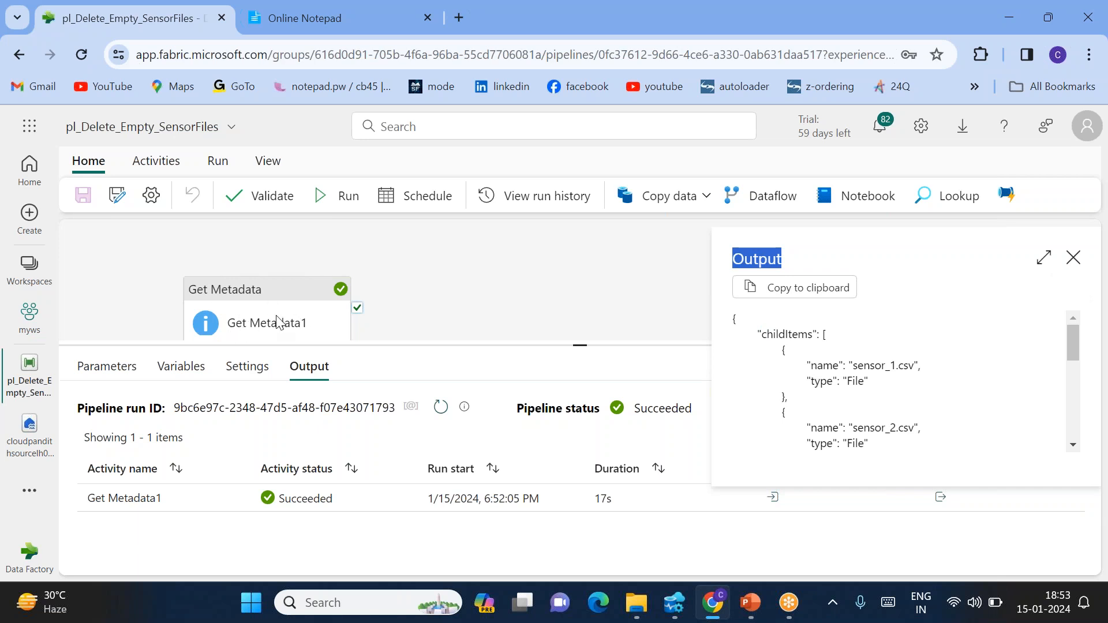
double_click(792, 331)
left_click_drag(783, 353, 814, 424)
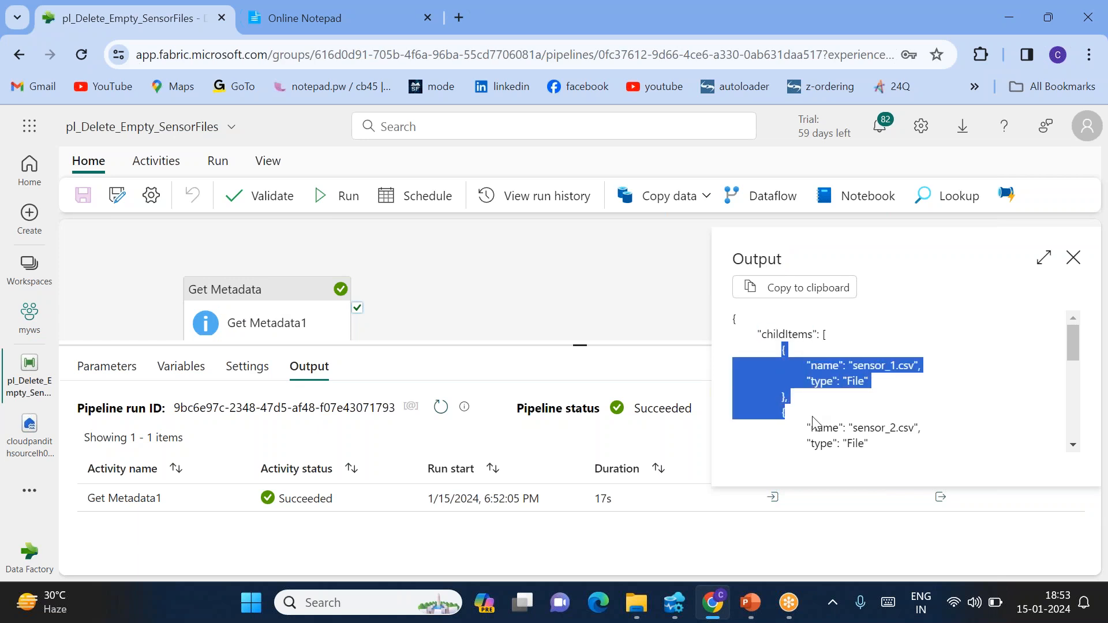
left_click(1074, 257)
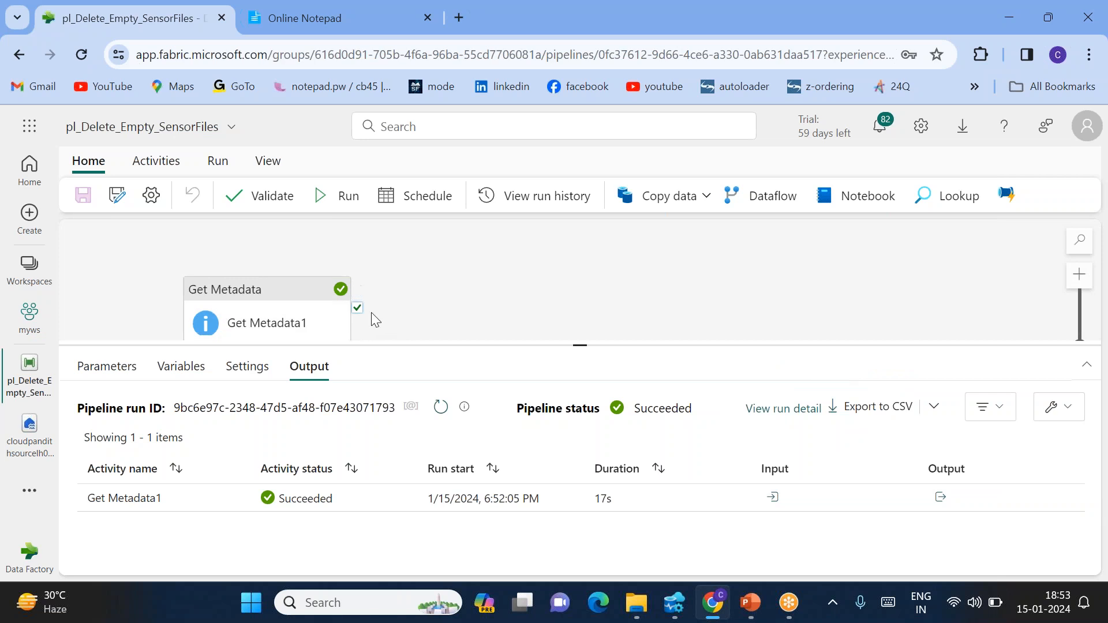
Add a ForEach activity connected to Get Metadata1's success output
left_click(266, 315)
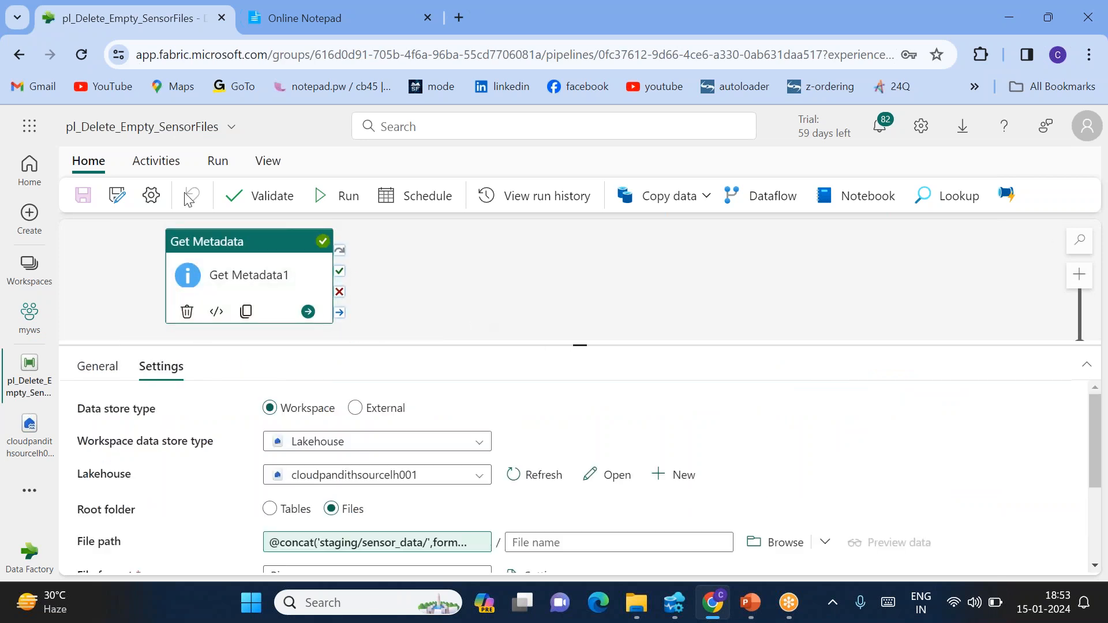
left_click(151, 163)
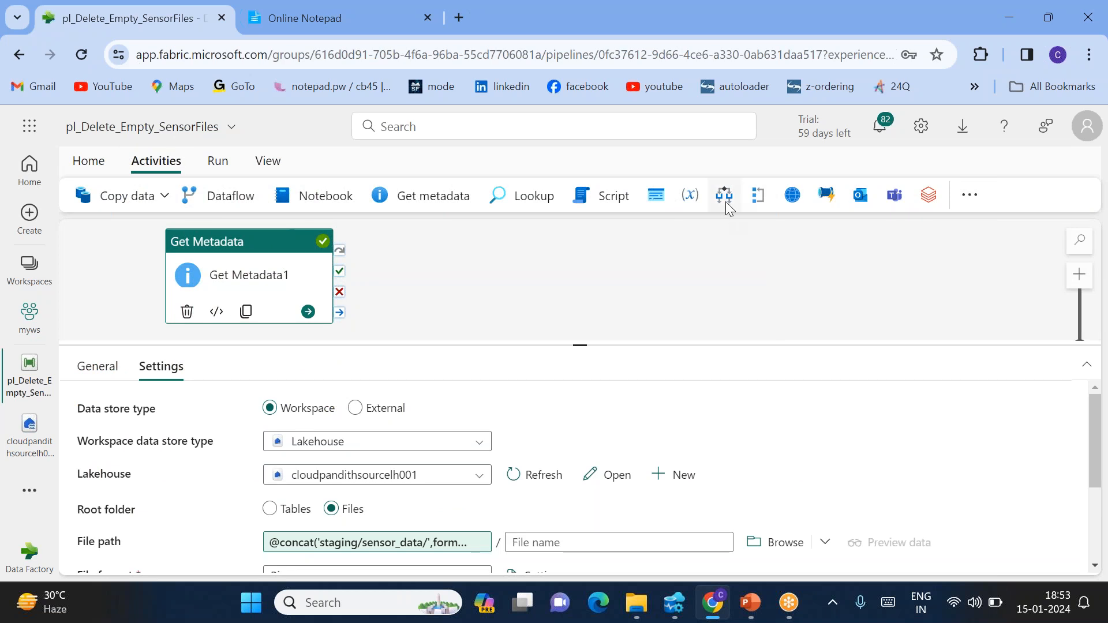
left_click(759, 200)
scroll(478, 276, "down", 2)
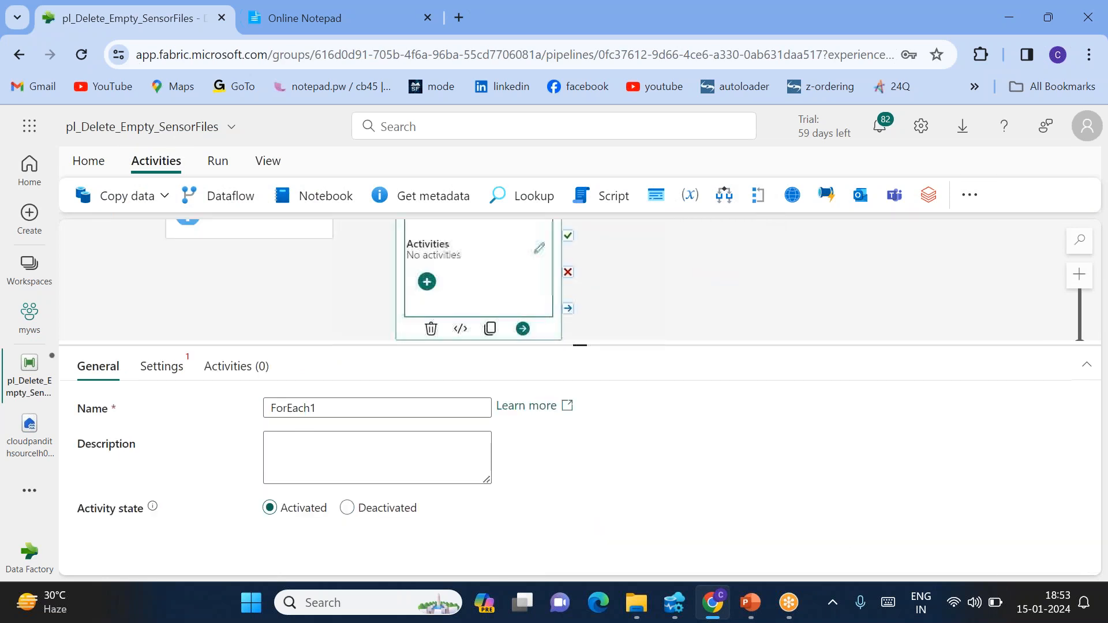
scroll(286, 293, "up", 2)
left_click_drag(339, 271, 450, 277)
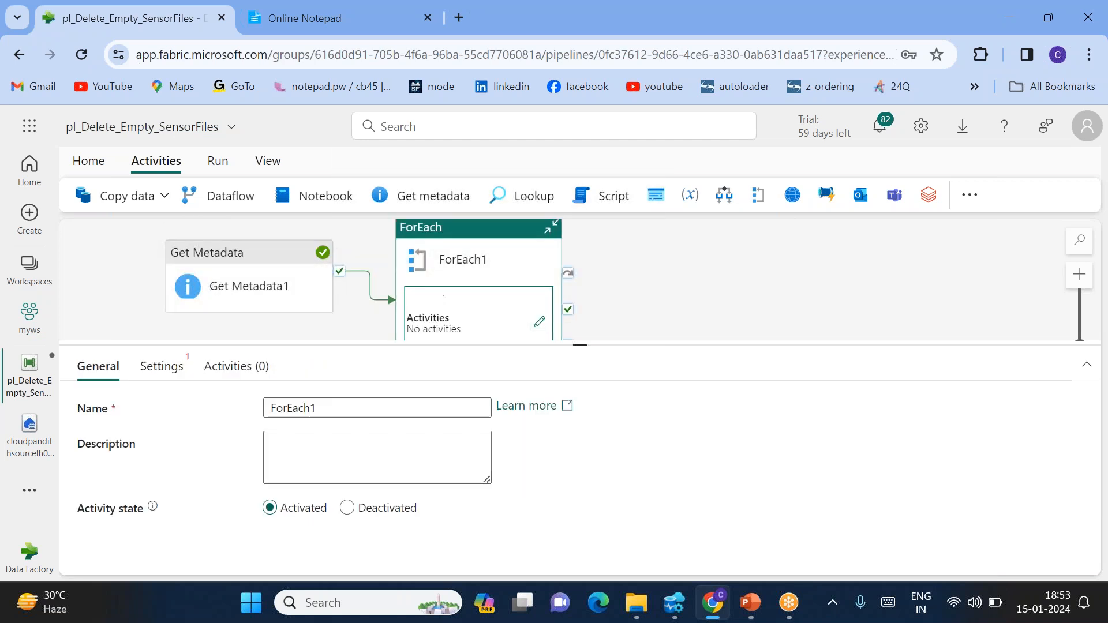
left_click(166, 366)
left_click(271, 406)
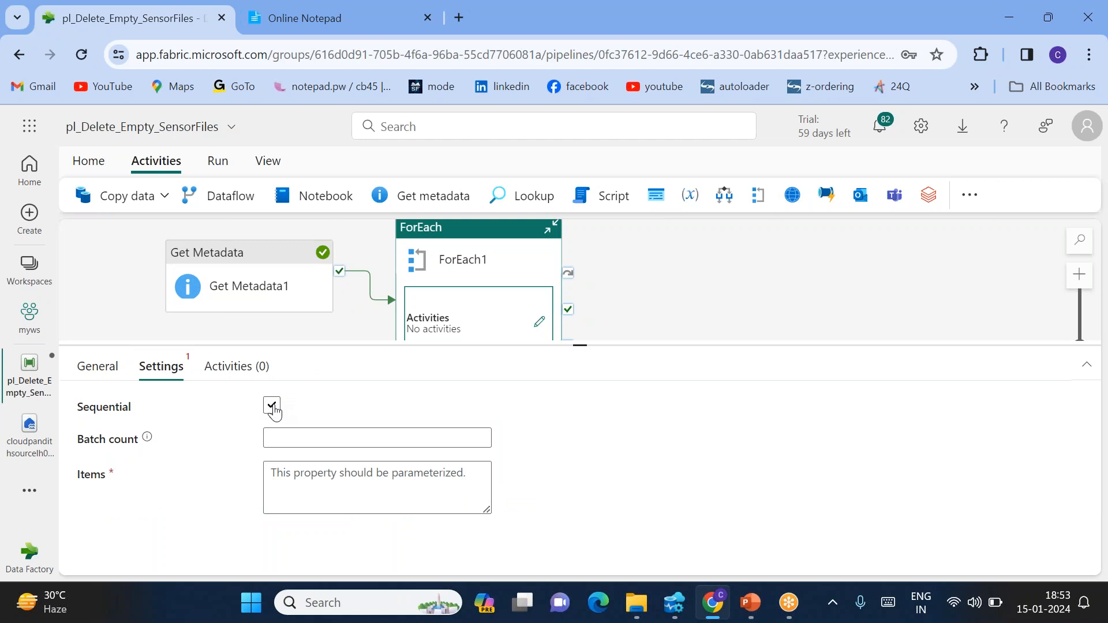
left_click(273, 407)
left_click(308, 484)
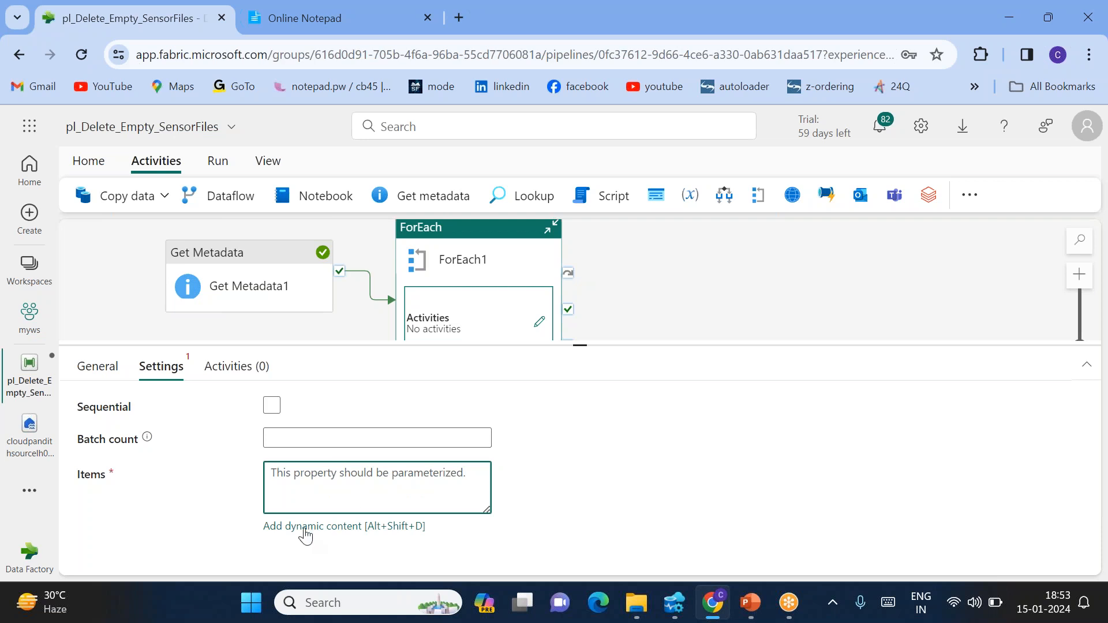
left_click(307, 527)
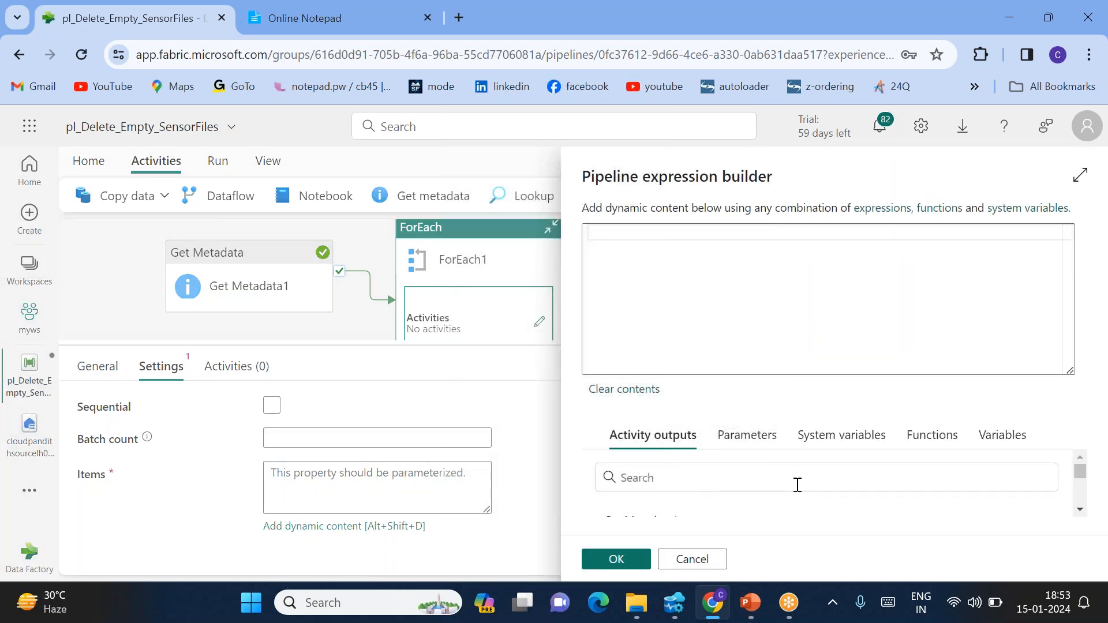
left_click(715, 501)
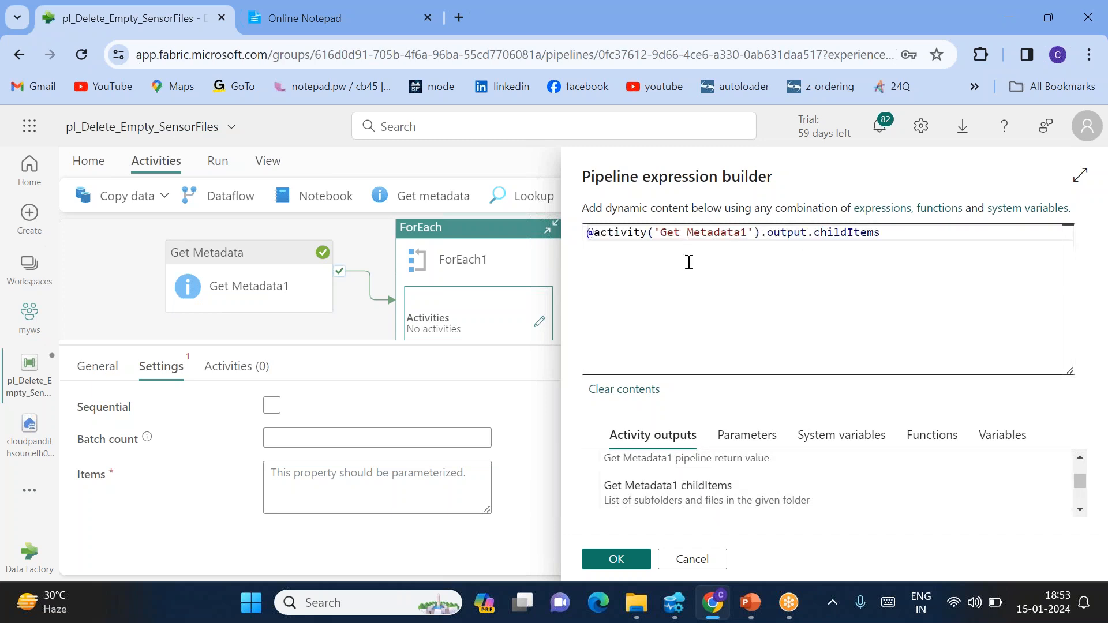
left_click_drag(660, 238, 742, 233)
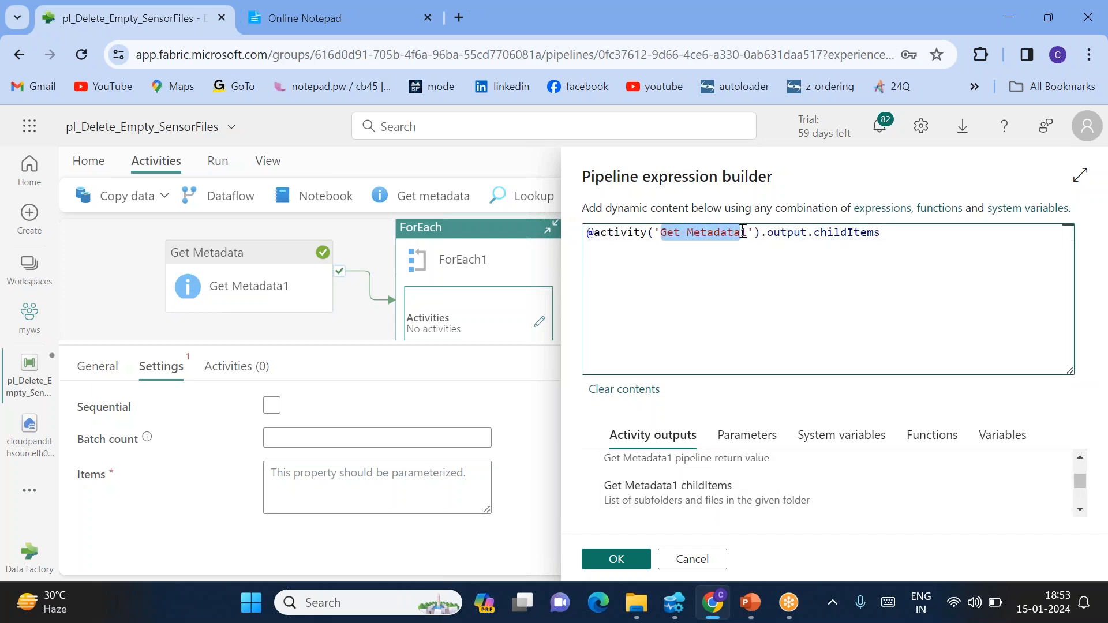
double_click(787, 233)
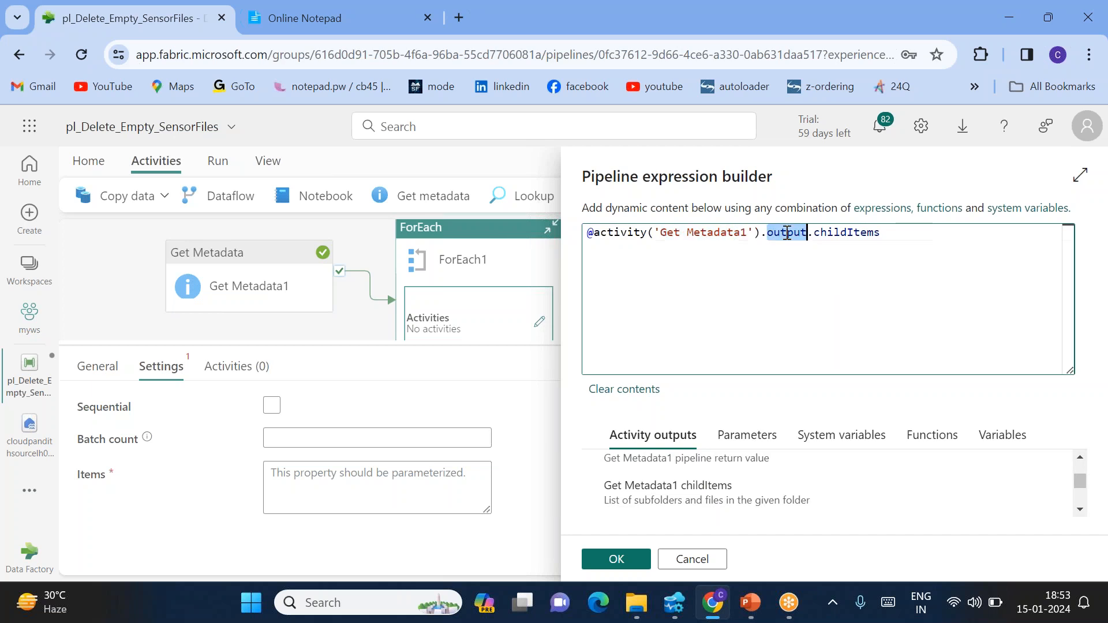
double_click(821, 233)
left_click(616, 559)
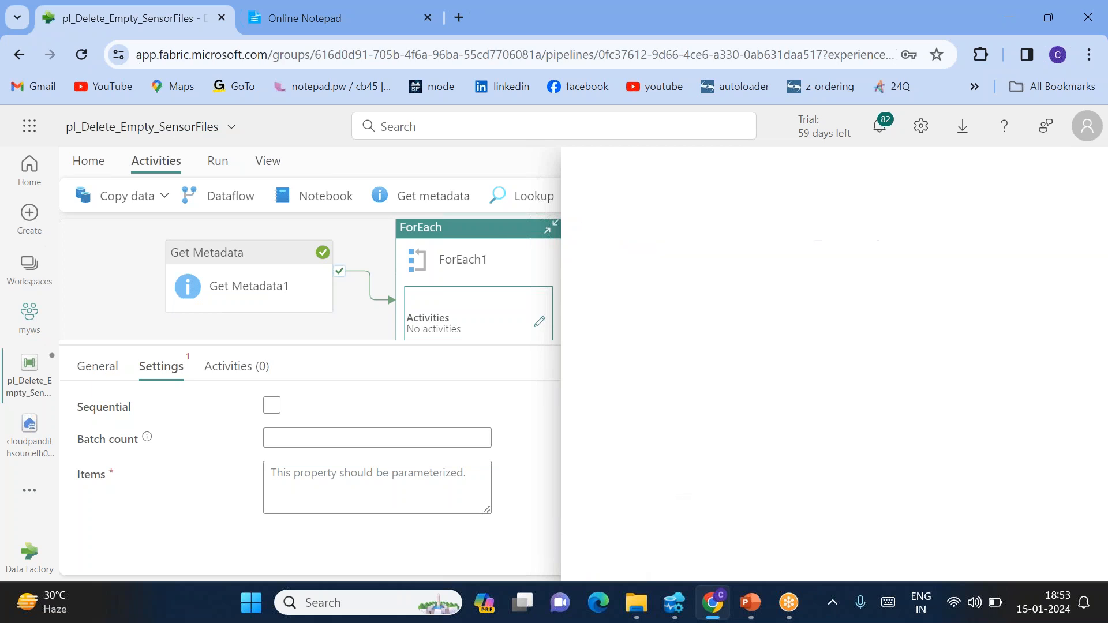
Dismiss the Online Notepad ad, check the pasted sensor_1.csv entry, and return to the pipeline
left_click(287, 5)
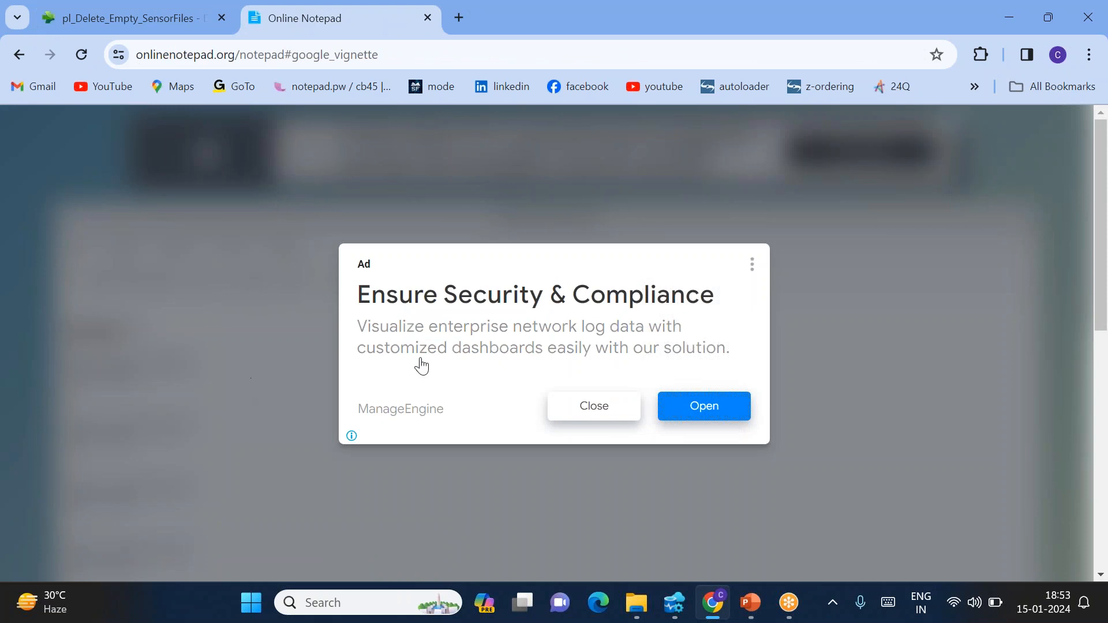
left_click(595, 407)
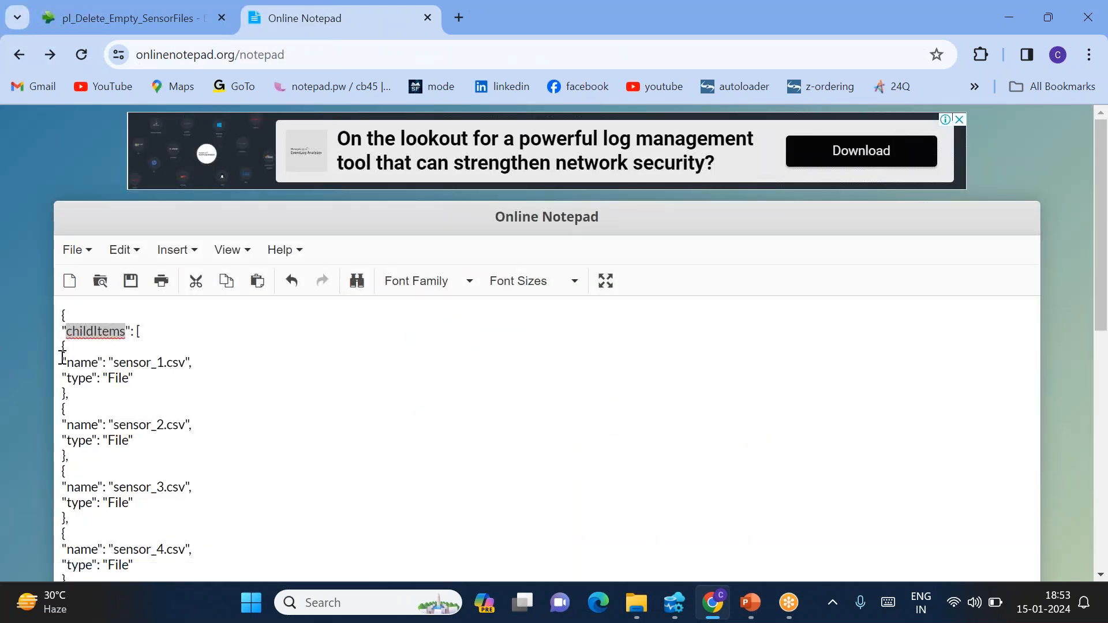
left_click_drag(62, 357, 81, 386)
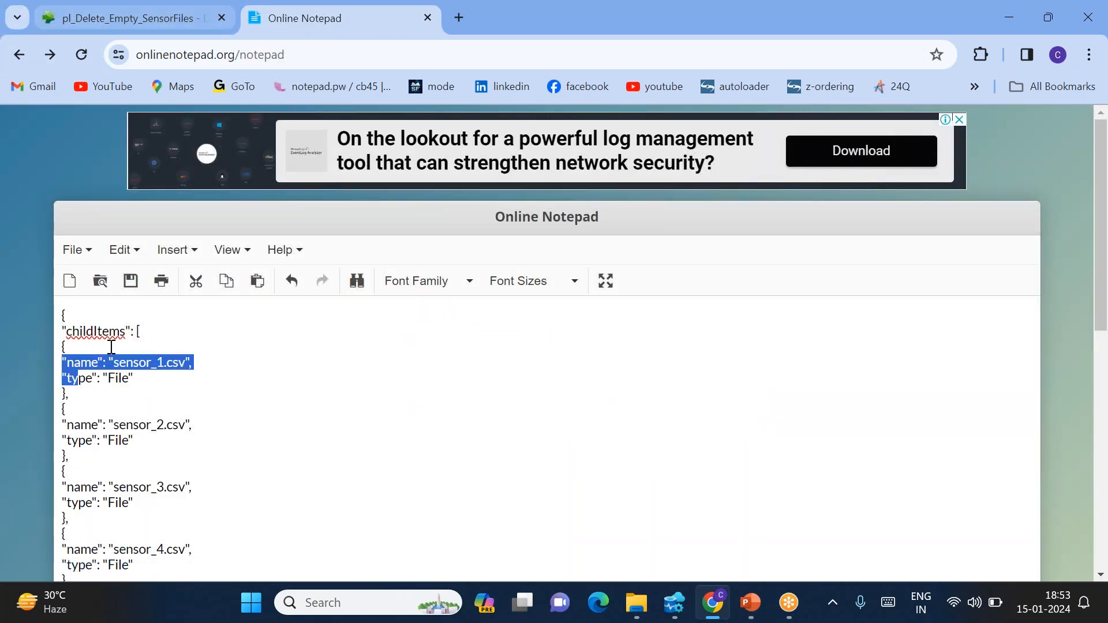
left_click_drag(77, 382, 57, 342)
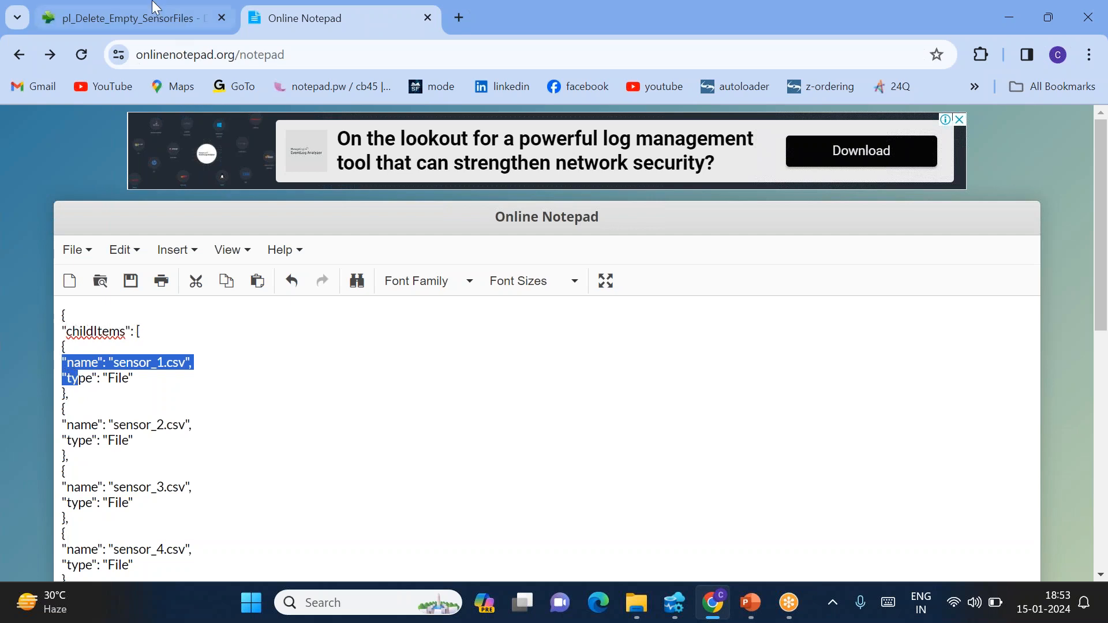
left_click(136, 18)
Inside ForEach1, add Get Metadata2 reading the workspace lakehouse cloudpandithsourcelh001 with root folder Files
left_click(540, 323)
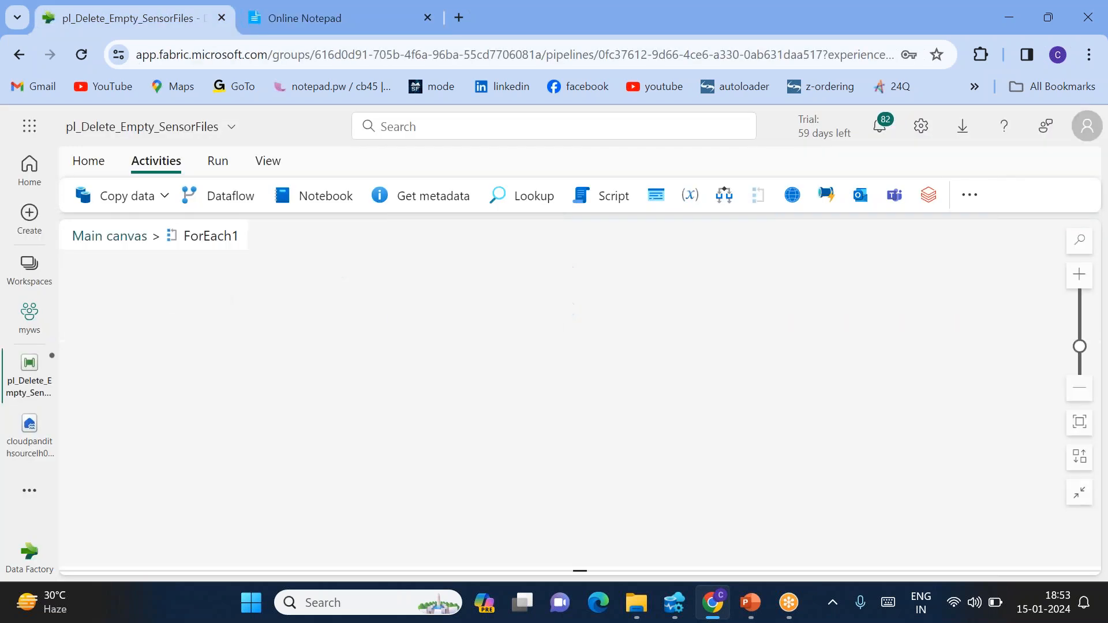
left_click(424, 204)
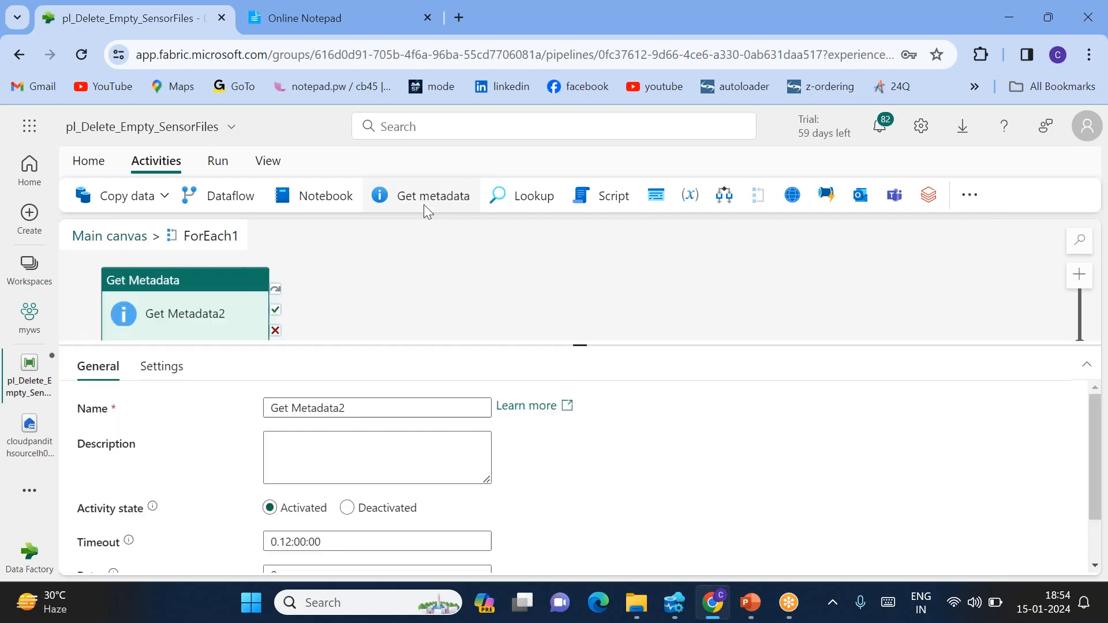
left_click(166, 379)
left_click(275, 410)
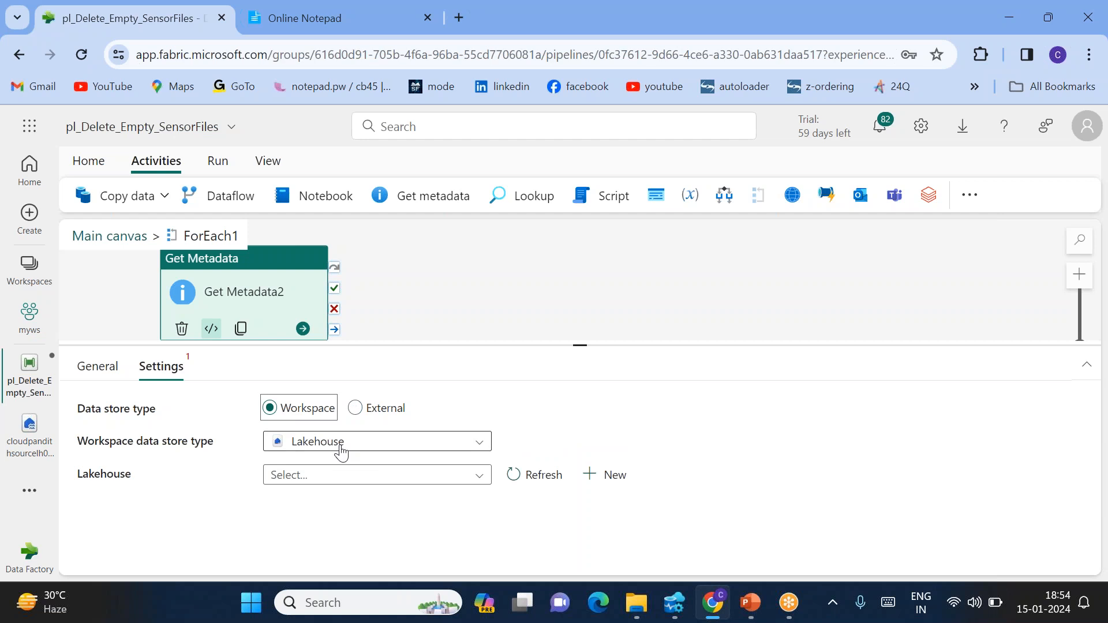
left_click(329, 477)
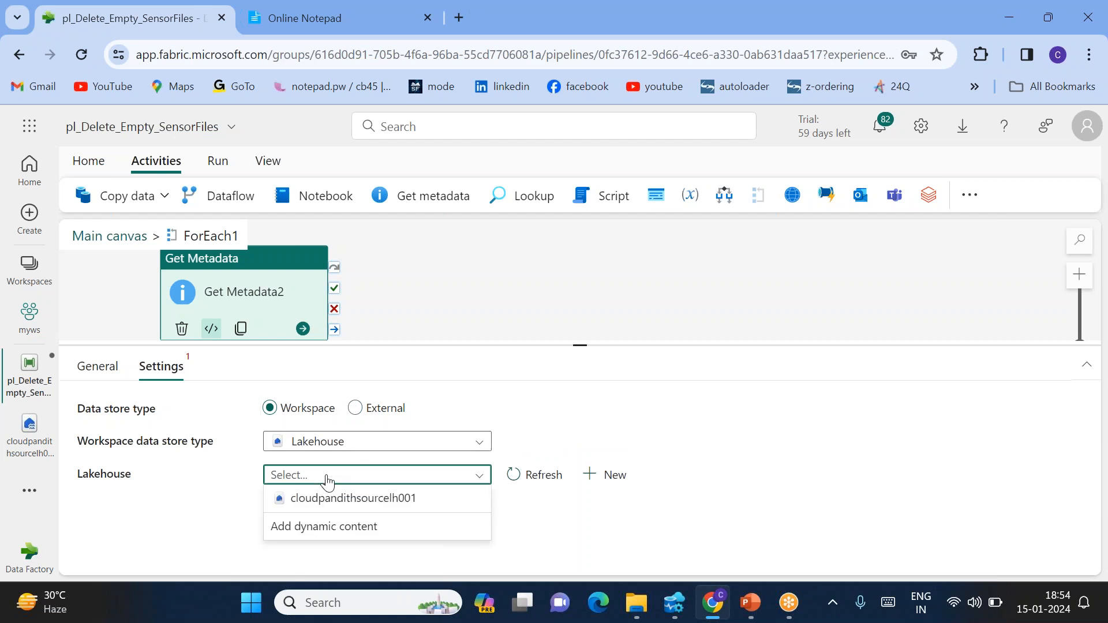
left_click(339, 510)
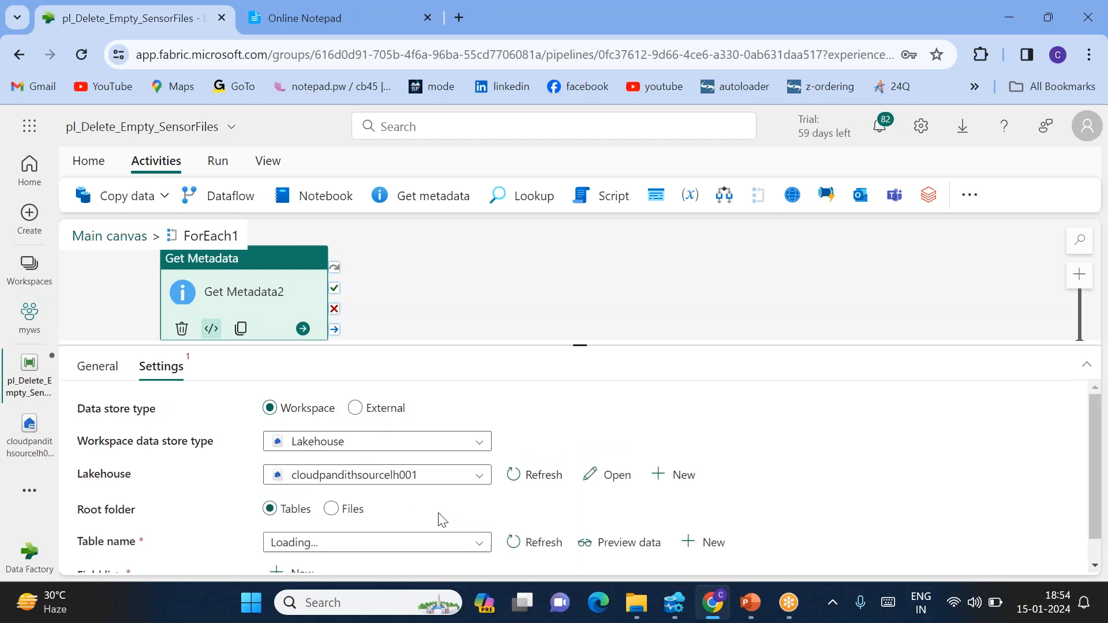
scroll(442, 518, "down", 1)
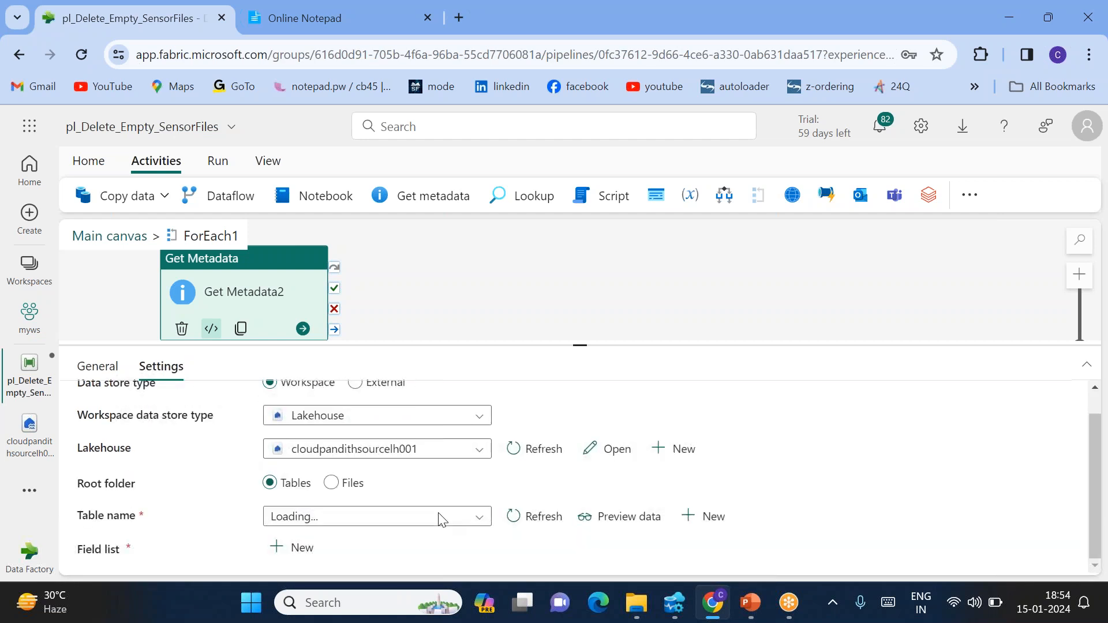
left_click(330, 488)
left_click(317, 517)
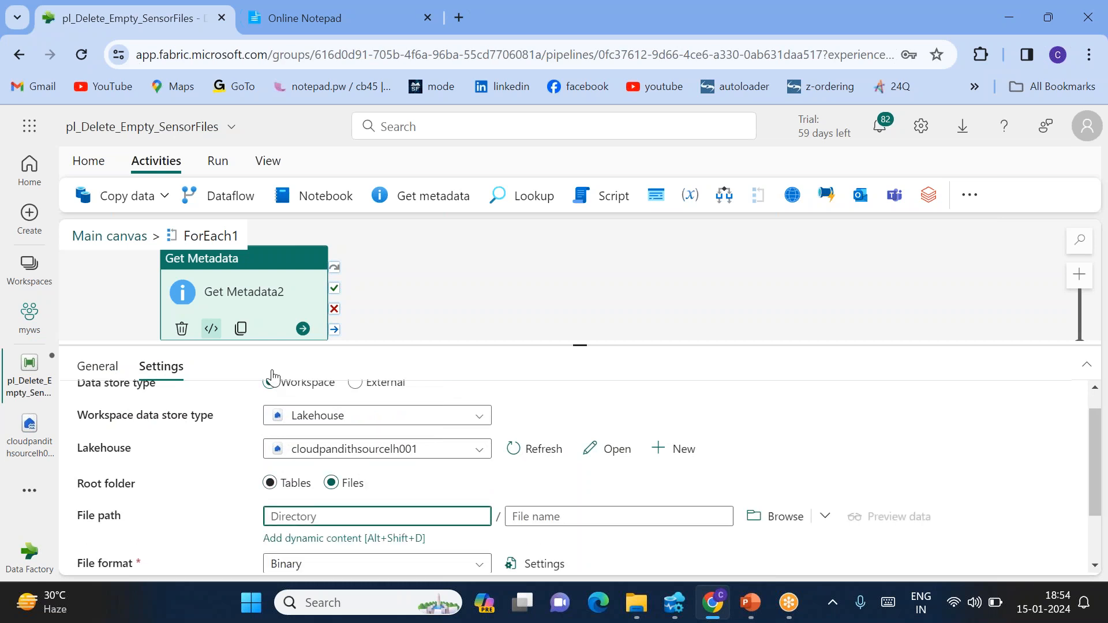
Copy Get Metadata1's dated staging/sensor_data directory expression into Get Metadata2's Directory field
left_click(118, 236)
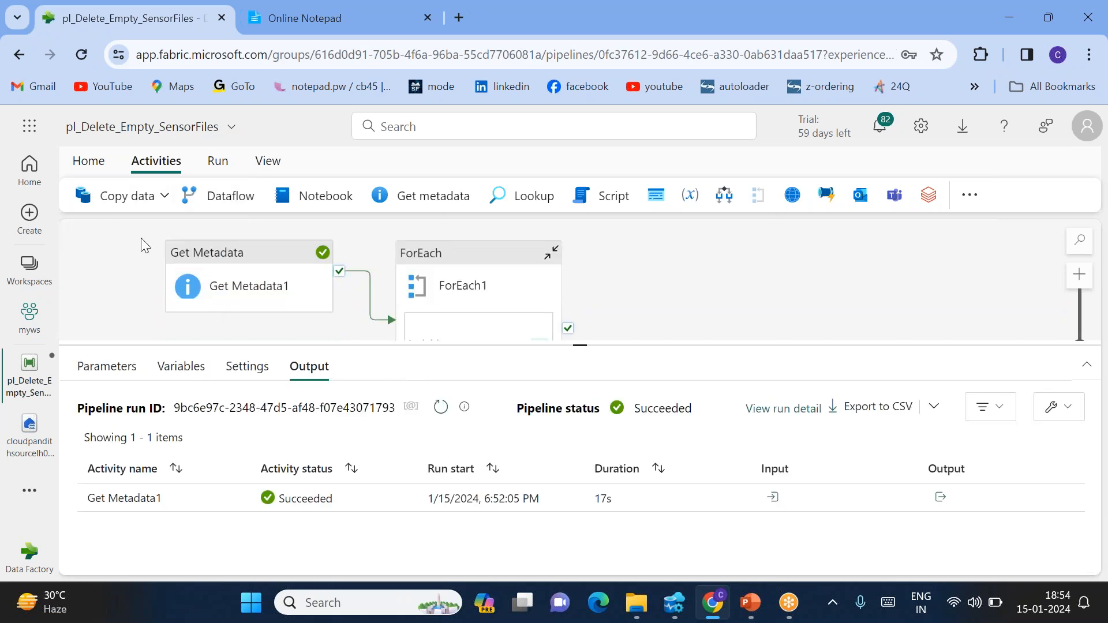
left_click(448, 301)
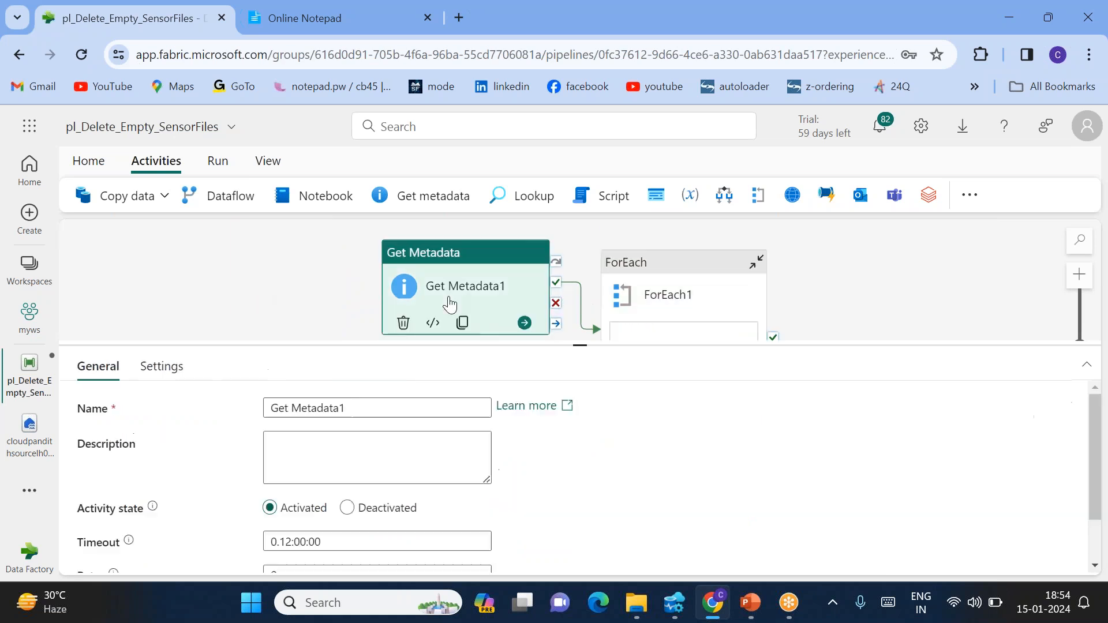
left_click(170, 367)
left_click(371, 548)
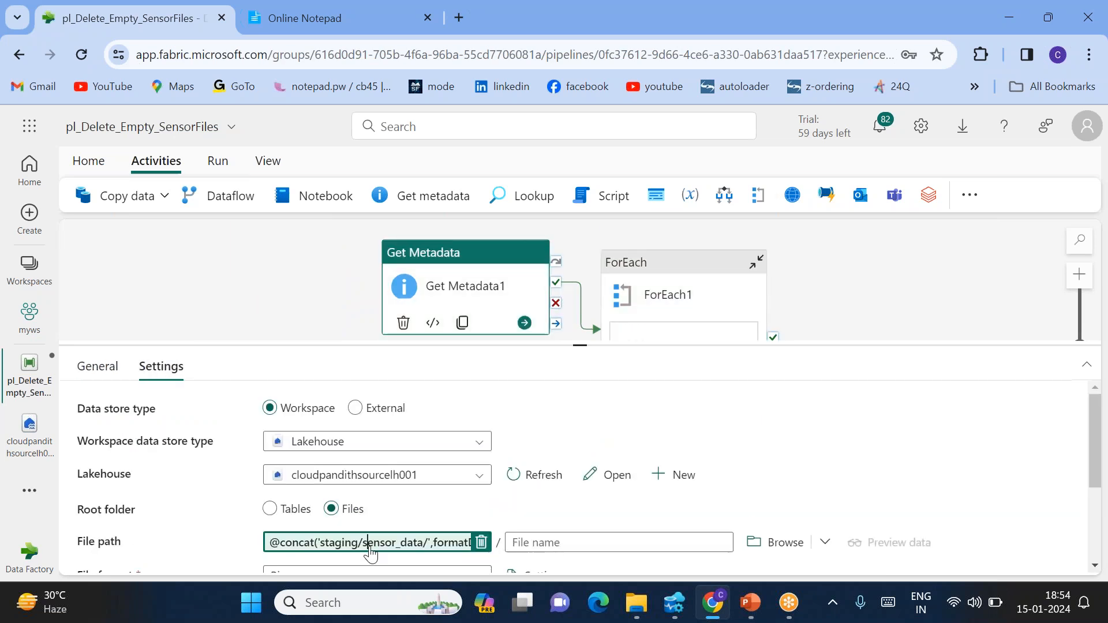
key("ctrl+a")
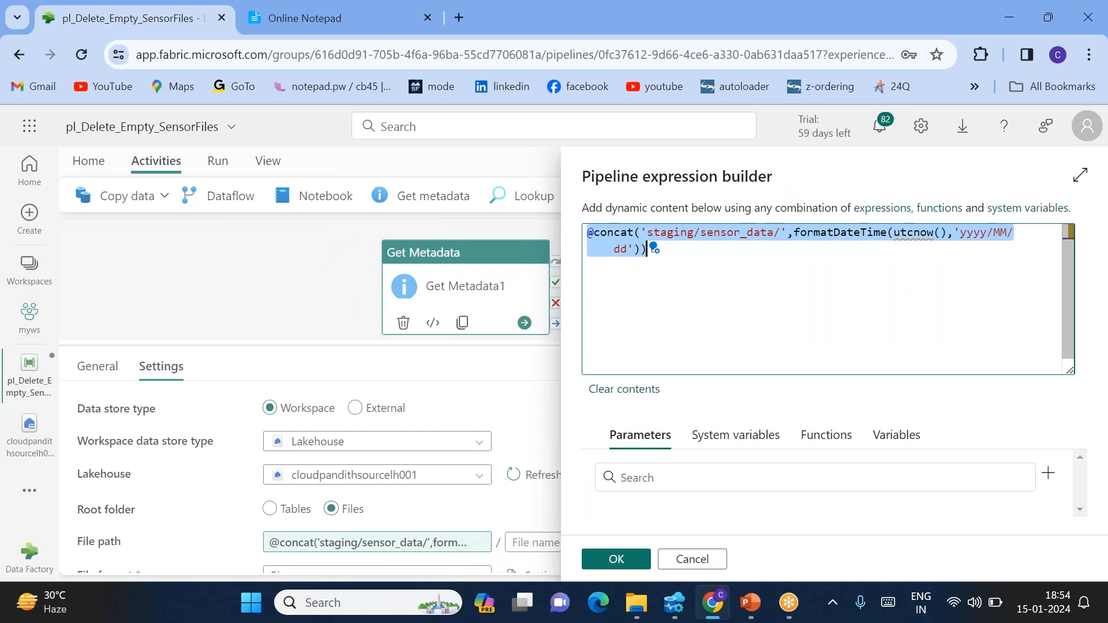
left_click(614, 558)
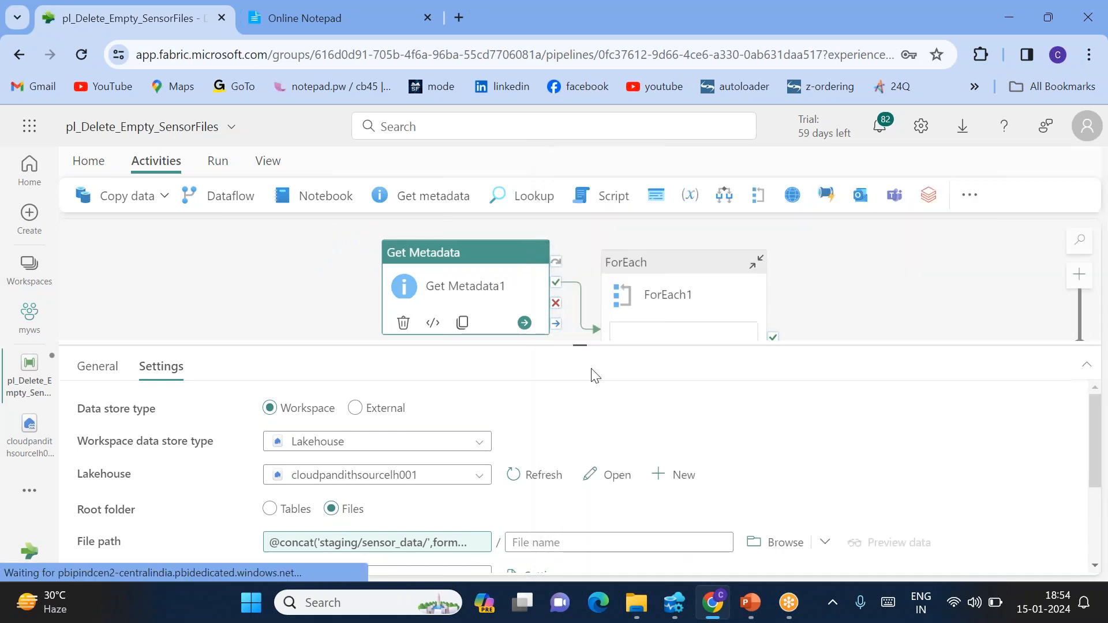
left_click(692, 289)
double_click(671, 237)
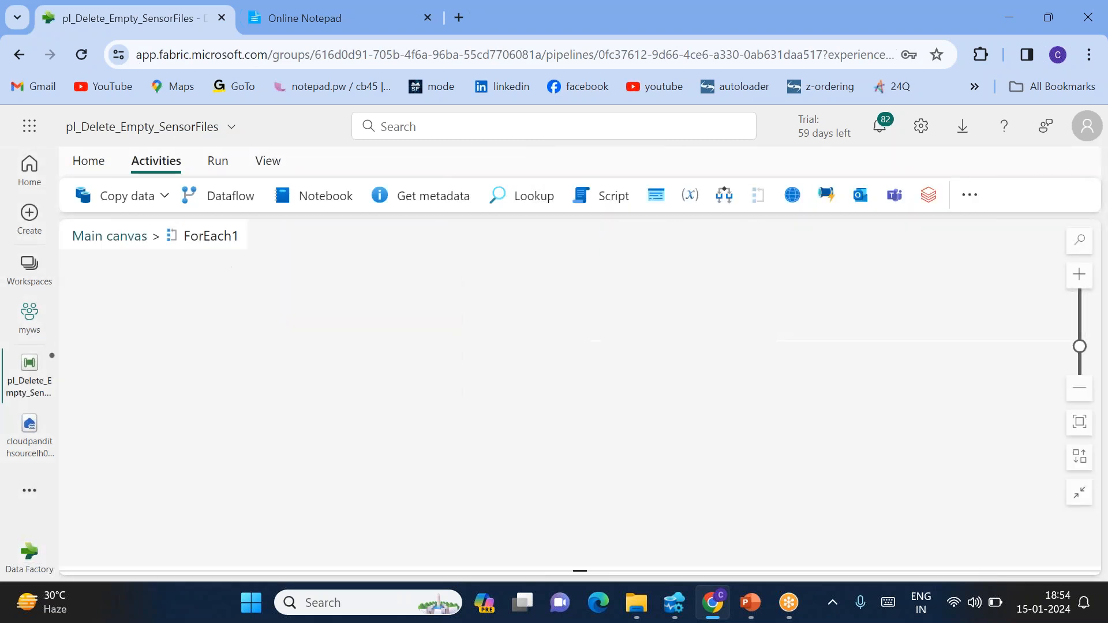
left_click(537, 268)
left_click(332, 542)
key("ctrl+v")
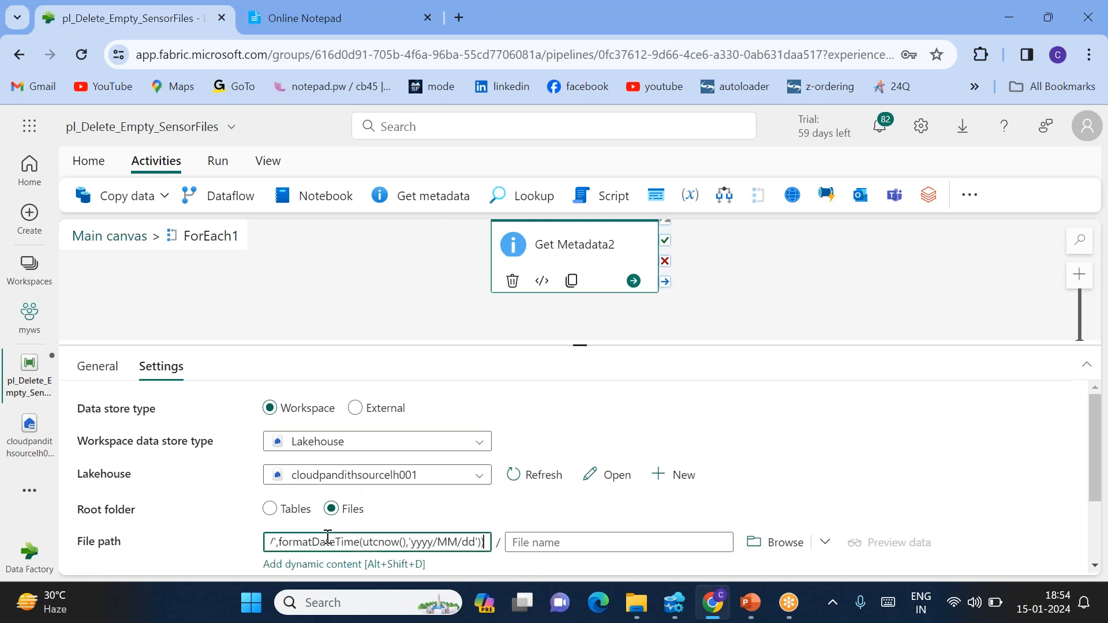
scroll(327, 537, "down", 1)
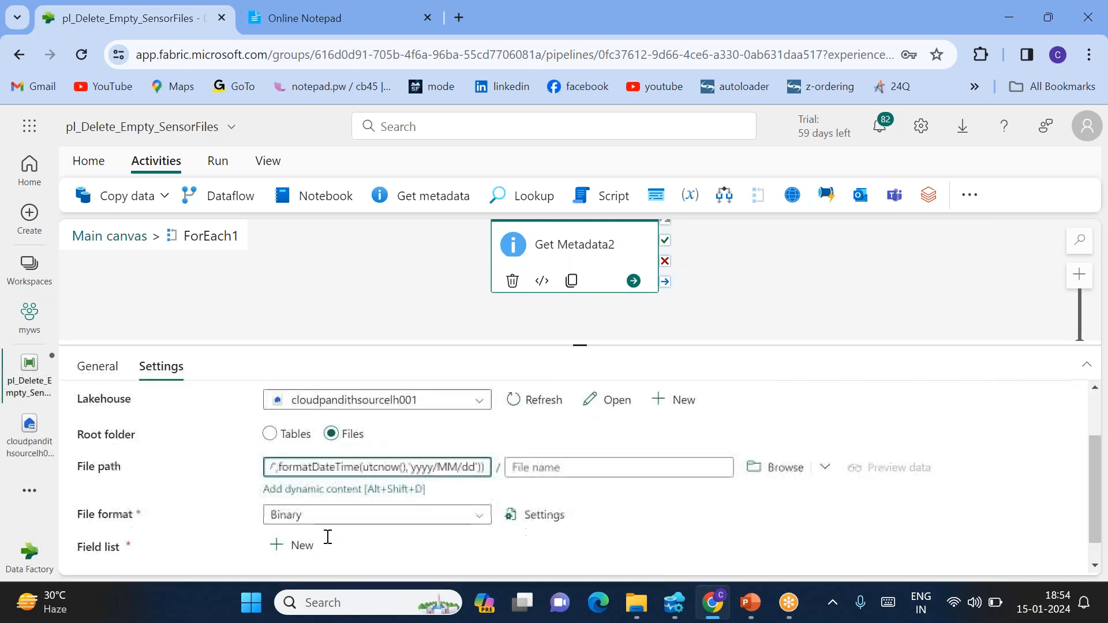
left_click(543, 466)
left_click(536, 488)
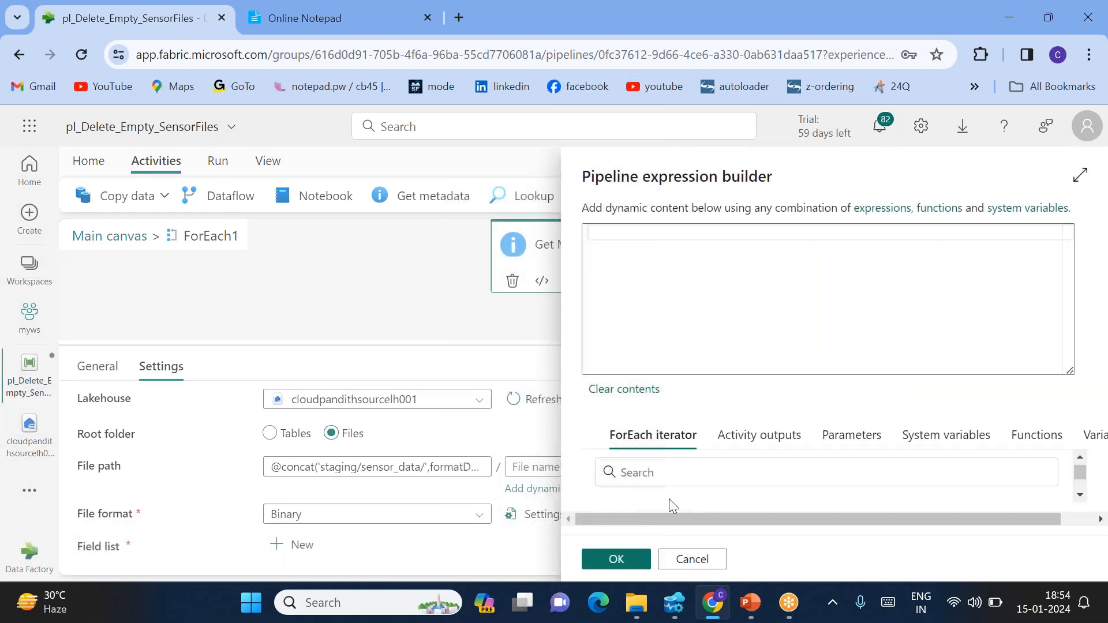
left_click(635, 488)
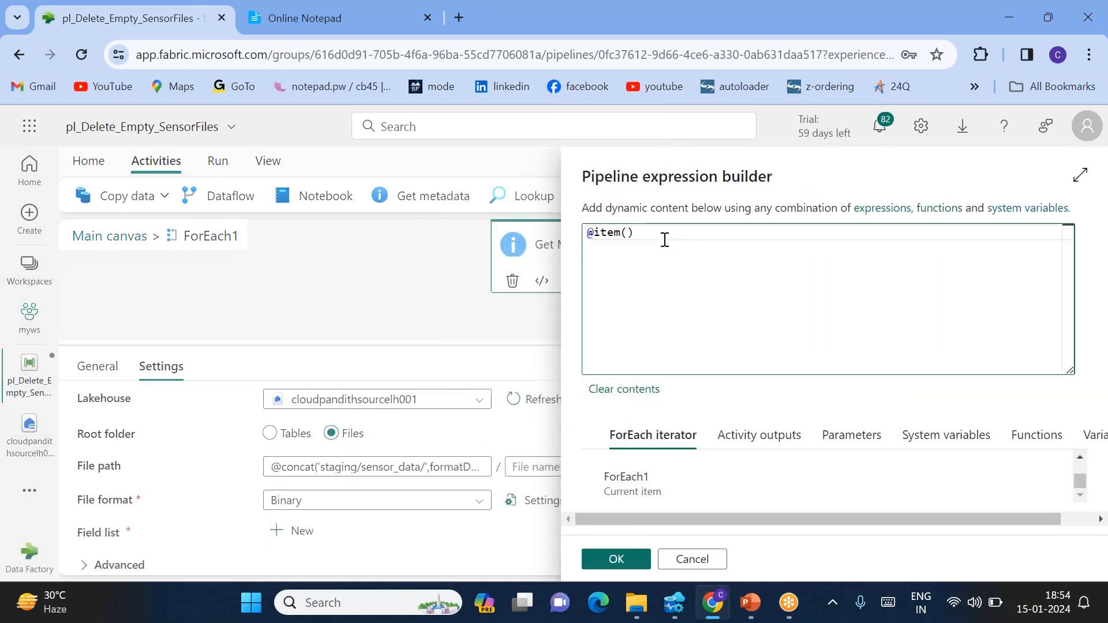
type(".name")
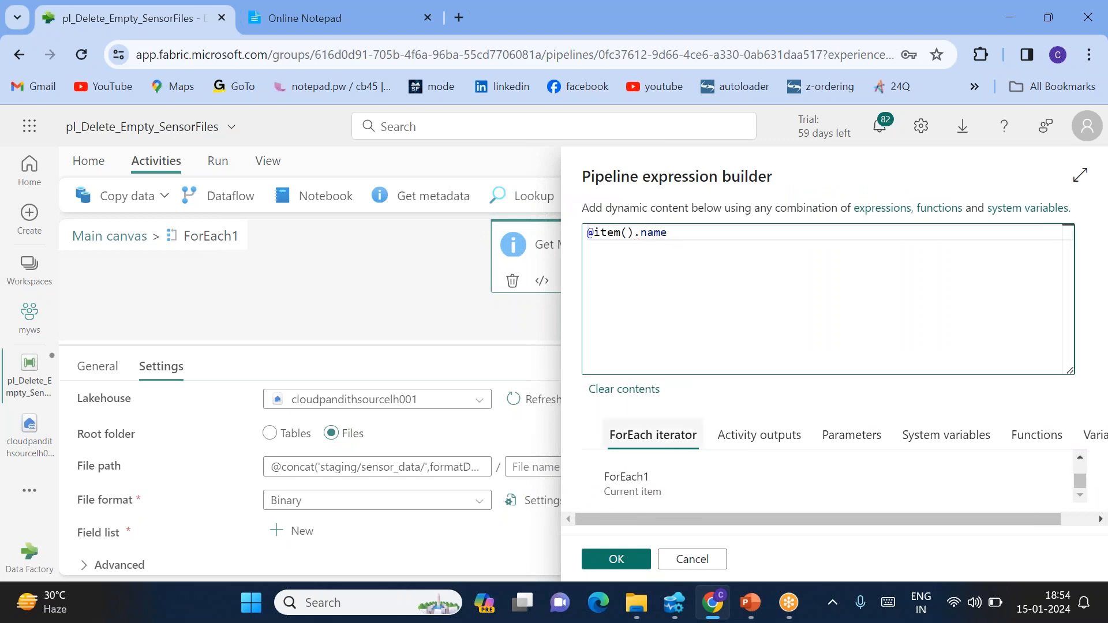
left_click(616, 559)
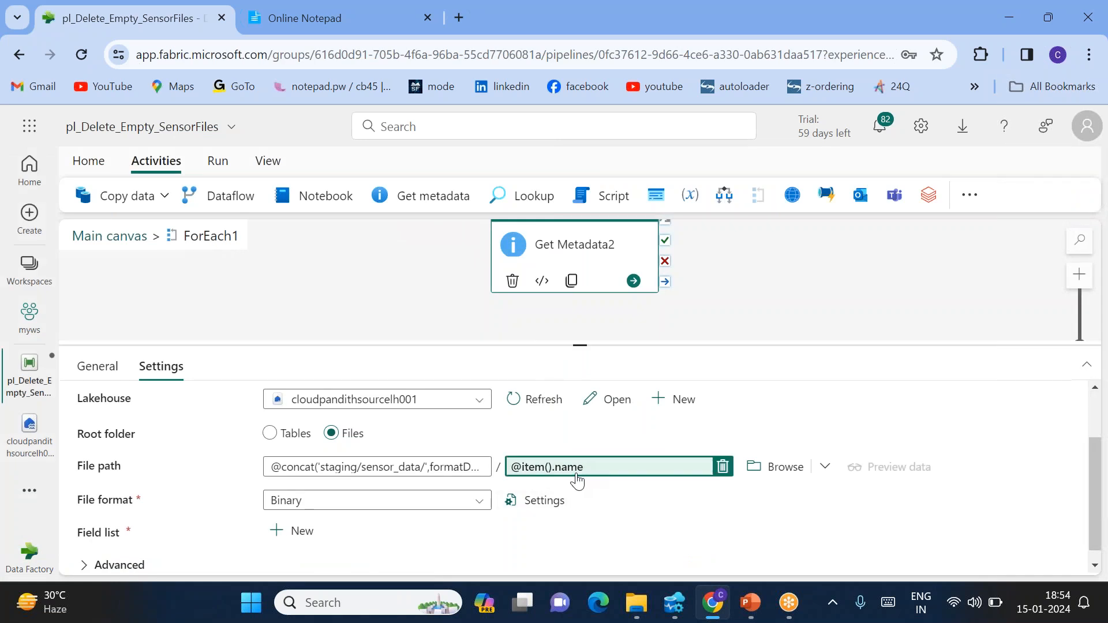
left_click(296, 13)
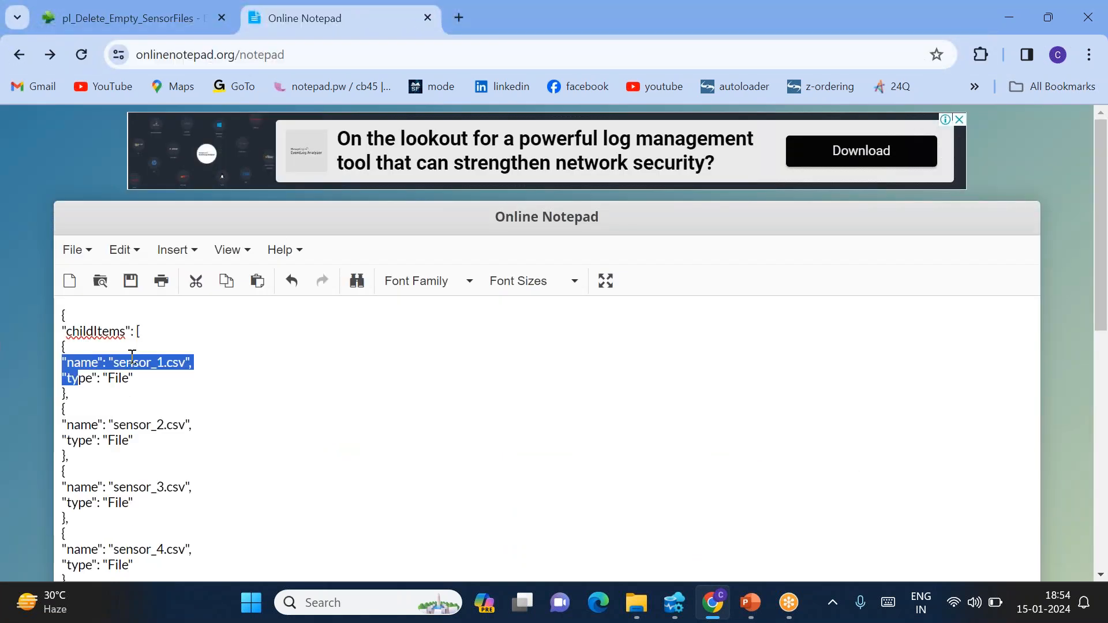
left_click(63, 353)
left_click_drag(65, 363, 178, 366)
double_click(71, 363)
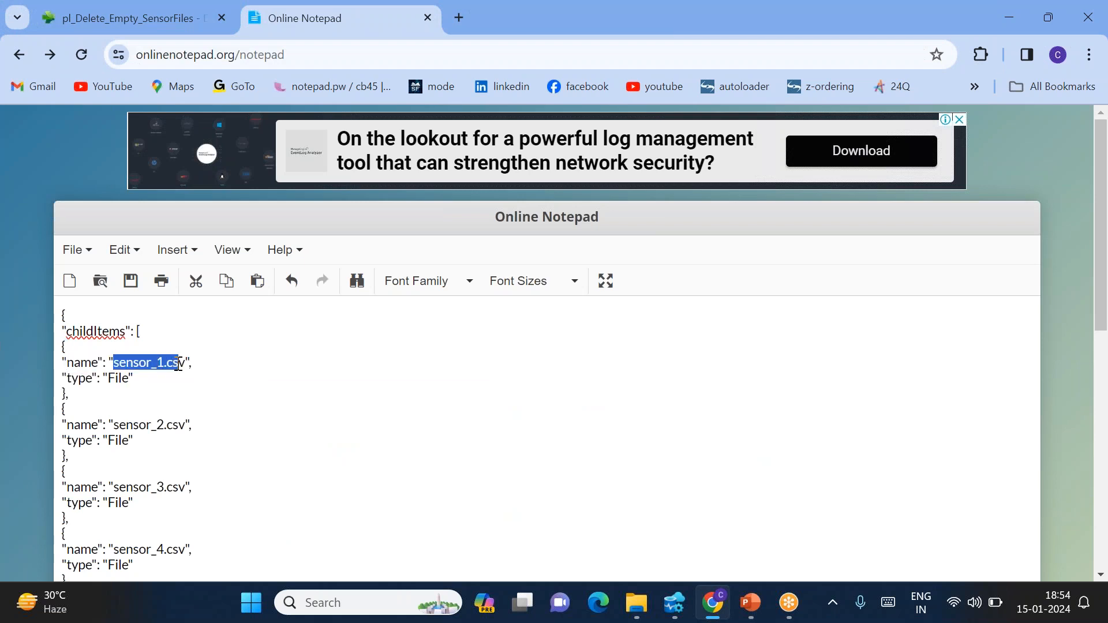
left_click(164, 8)
scroll(613, 483, "down", 1)
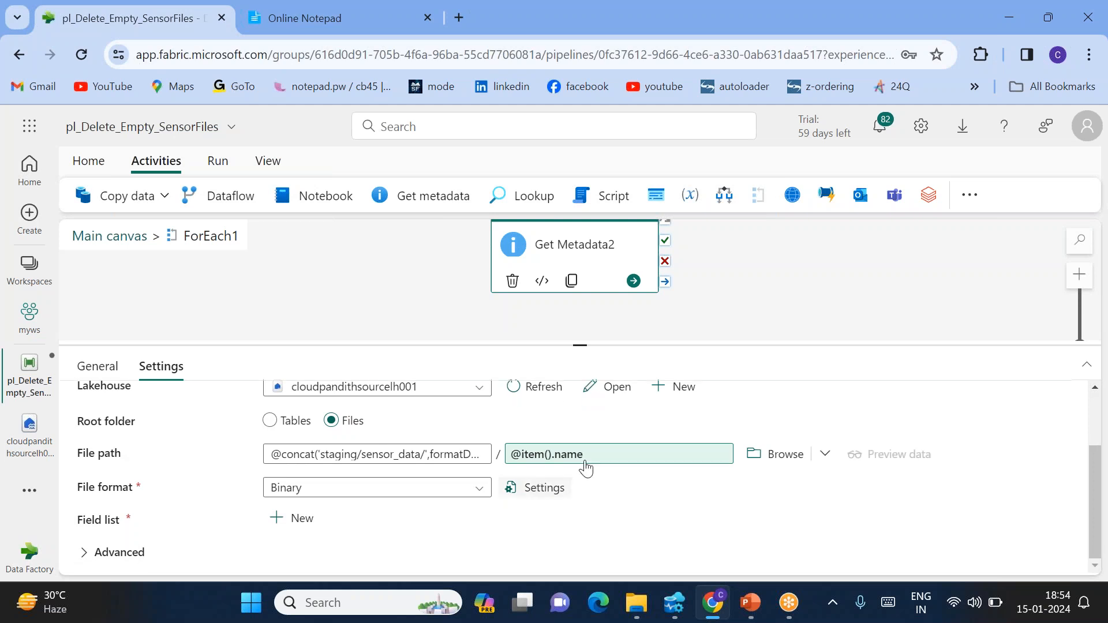
Add a Size argument to Get Metadata2's field list and recentre the canvas
left_click(312, 520)
scroll(401, 516, "down", 1)
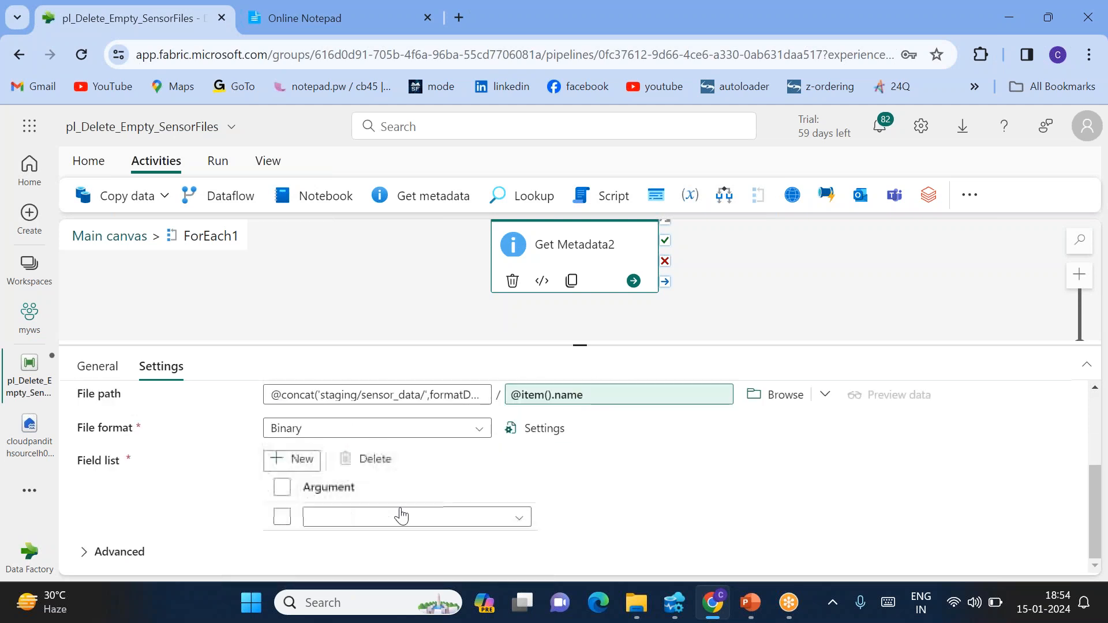
left_click(365, 523)
scroll(371, 543, "down", 5)
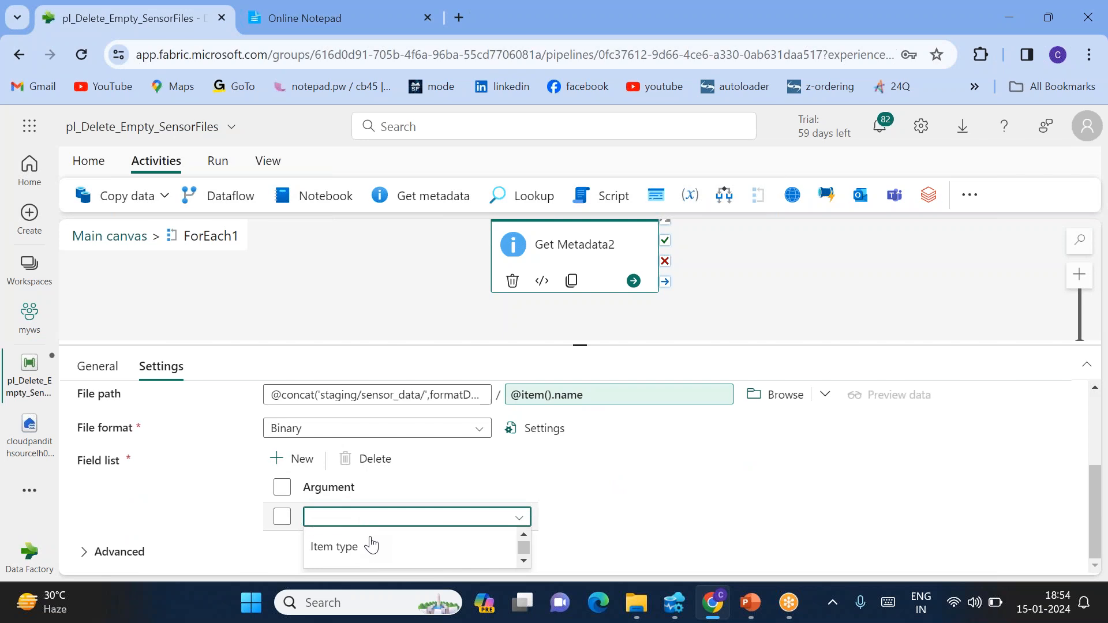
left_click(338, 534)
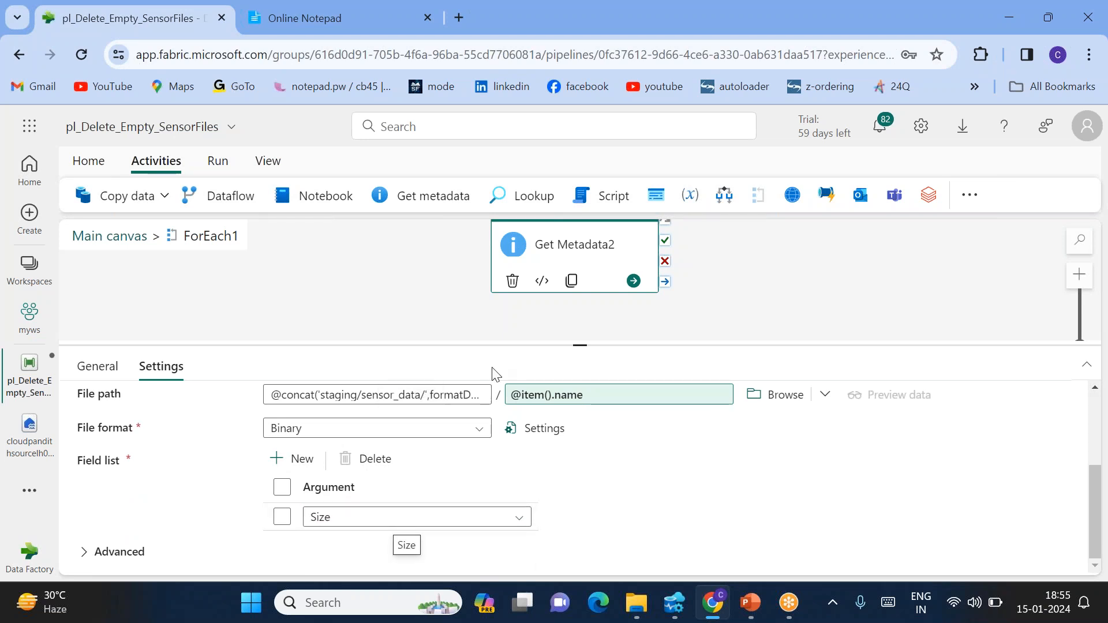
left_click_drag(583, 343, 582, 401)
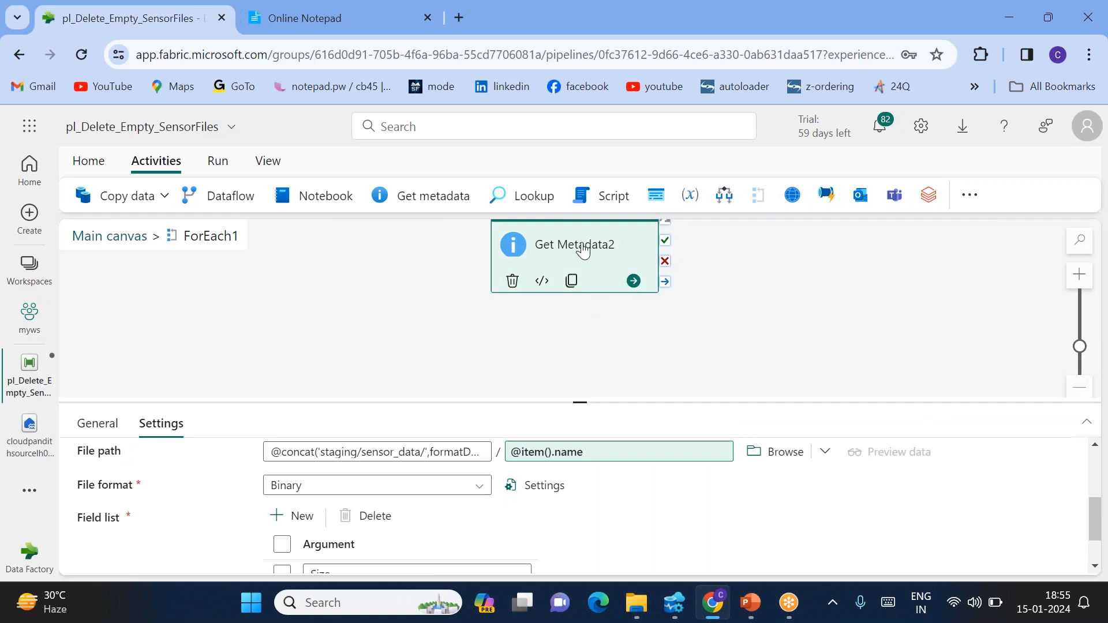
left_click_drag(587, 243, 458, 341)
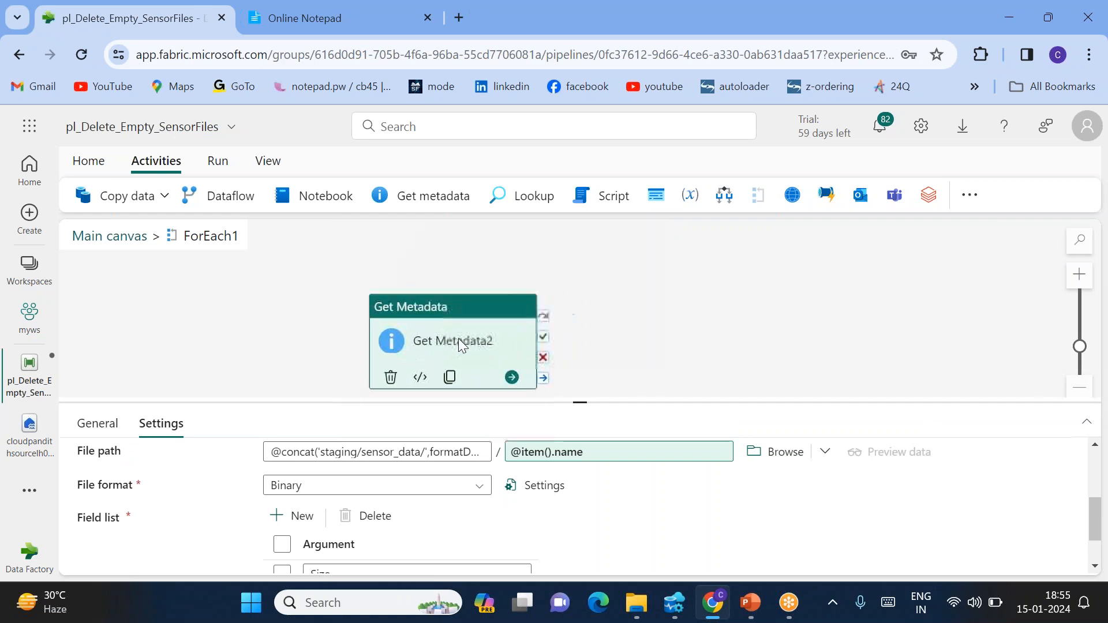
left_click(88, 161)
Save and run the pipeline, refreshing the activity run status as it progresses
left_click(84, 196)
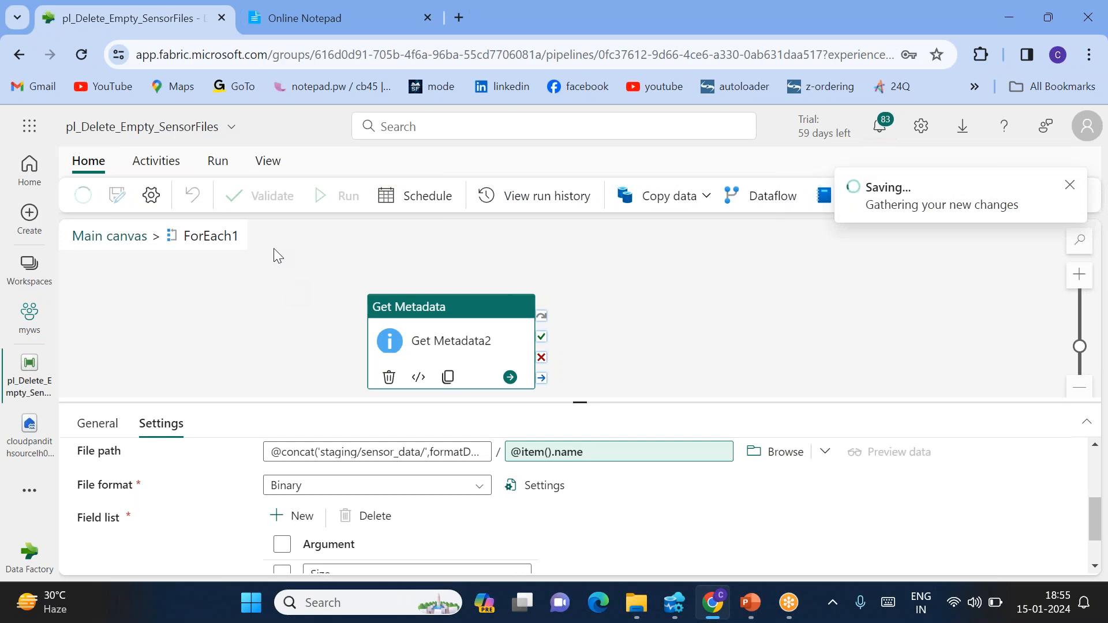
left_click(326, 196)
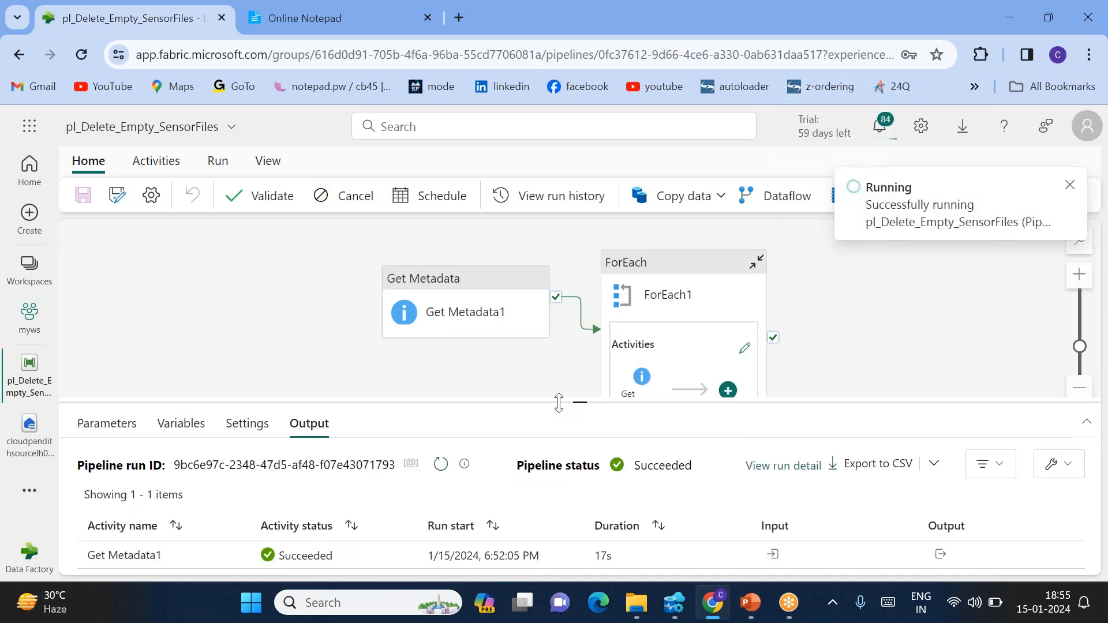
left_click_drag(577, 404, 577, 285)
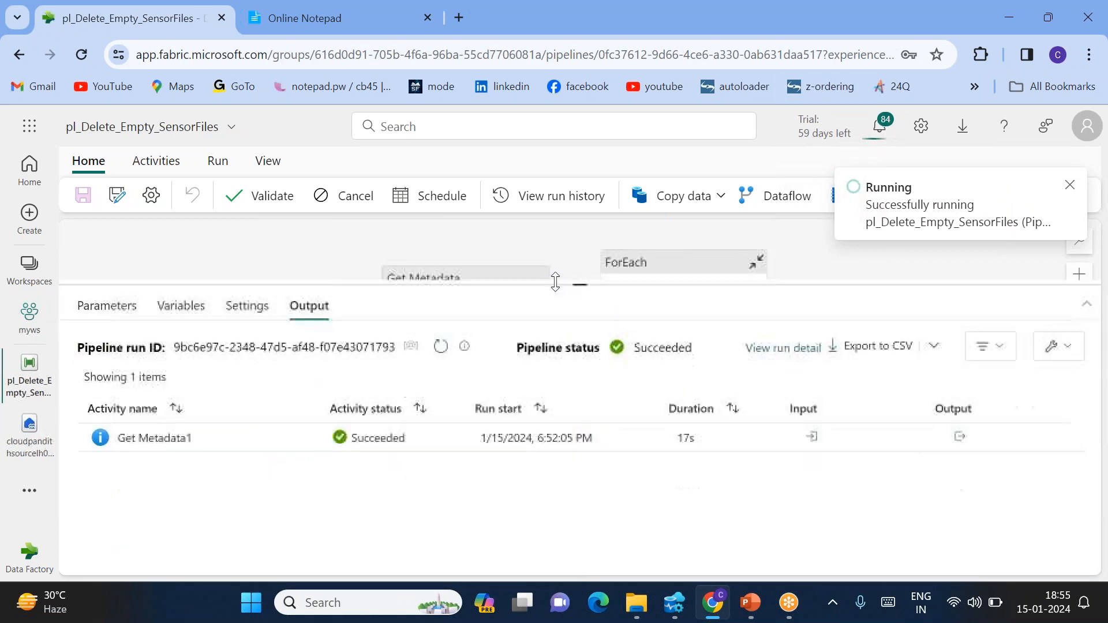
left_click(433, 347)
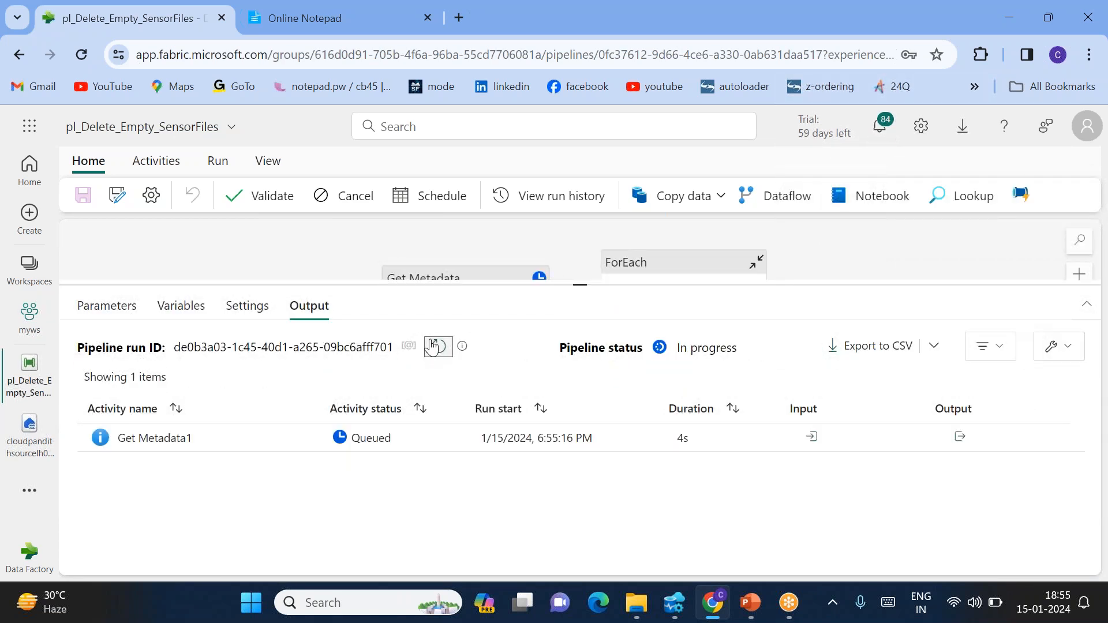
left_click(433, 346)
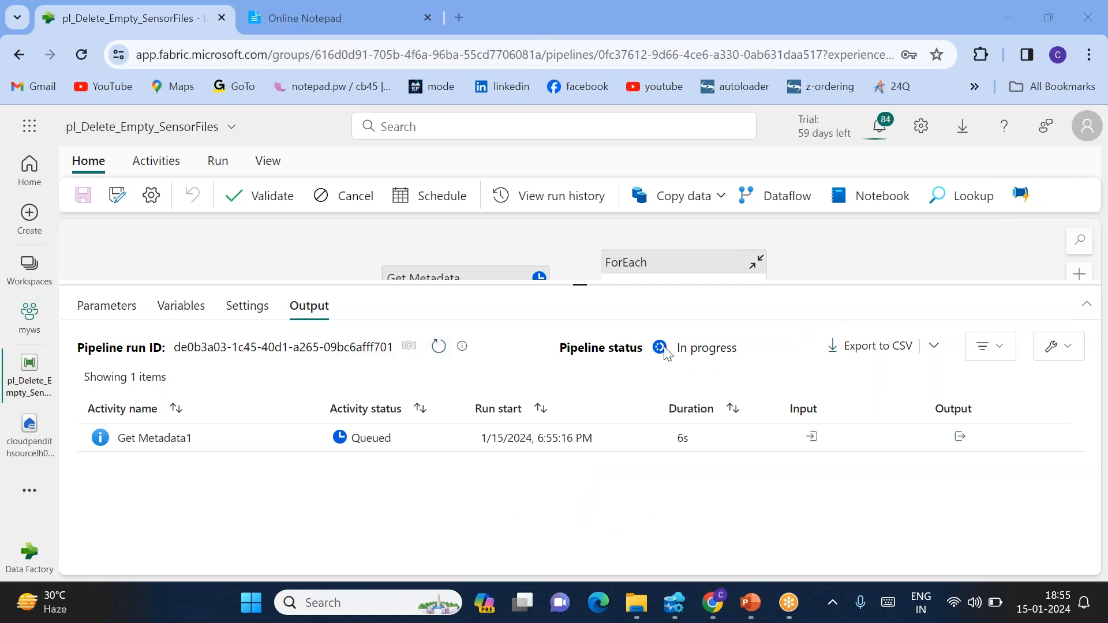
left_click(439, 347)
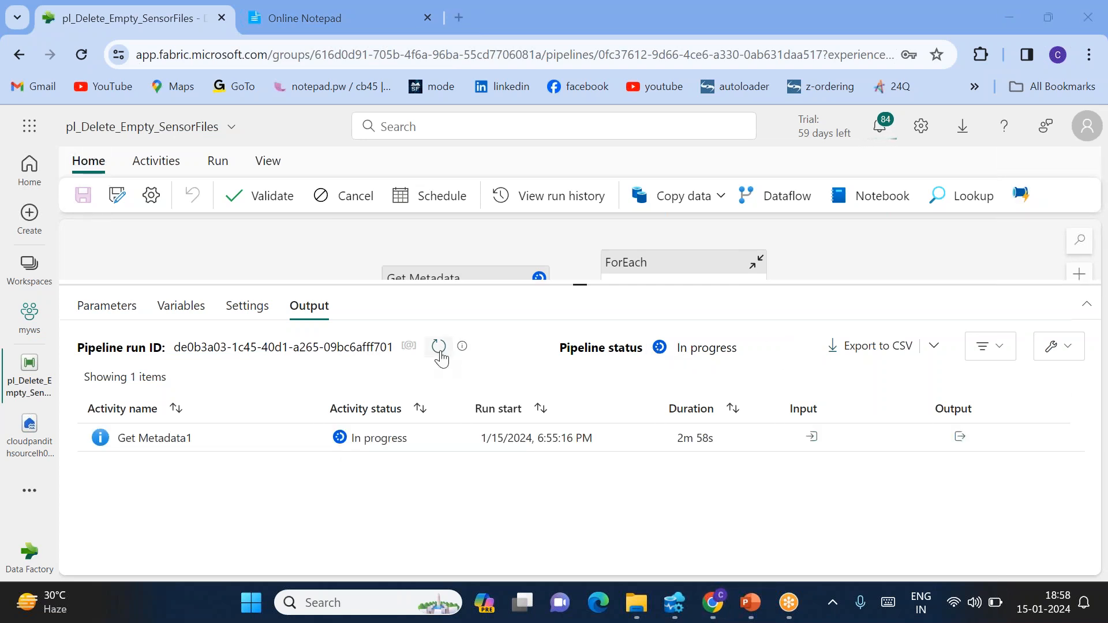
left_click(439, 346)
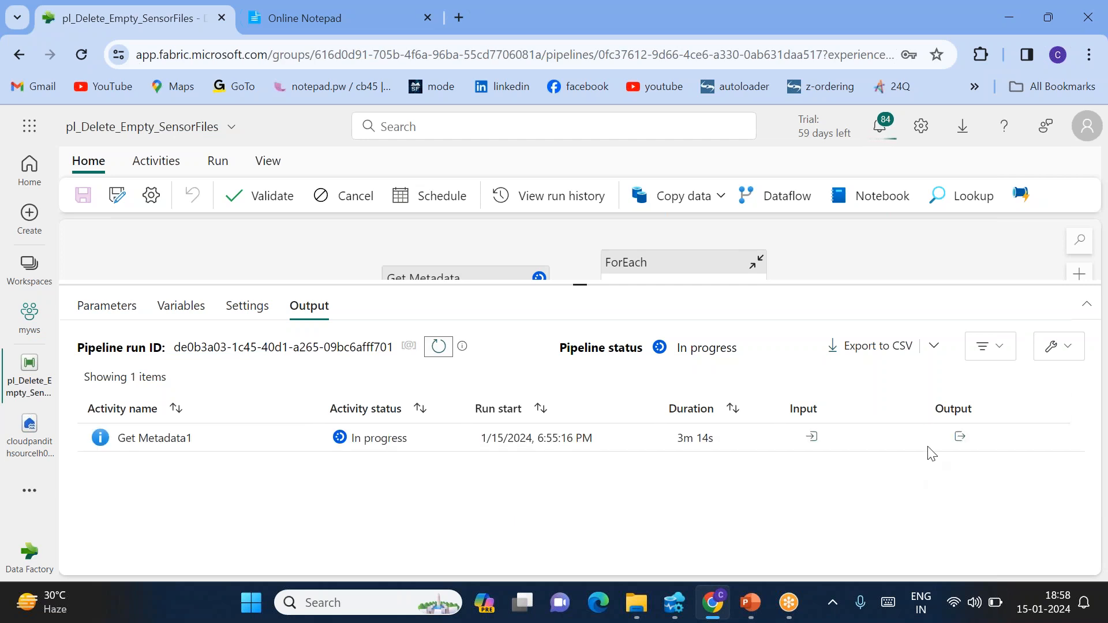
Confirm Get Metadata1 succeeded and its childItems list sensor_1.csv through sensor_6.csv
left_click(961, 439)
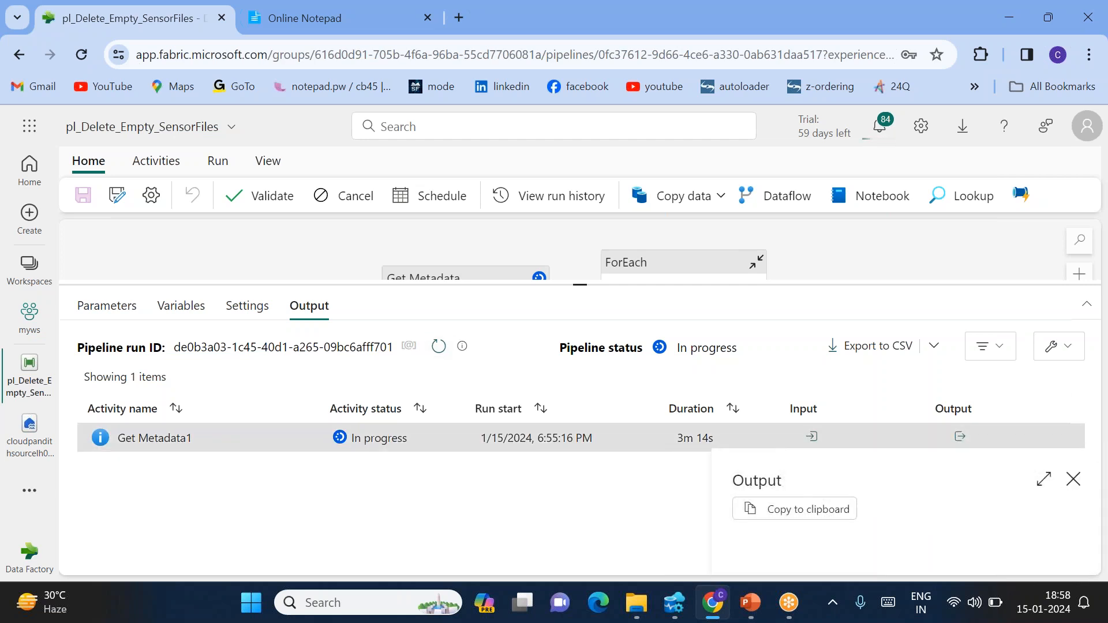
left_click(438, 347)
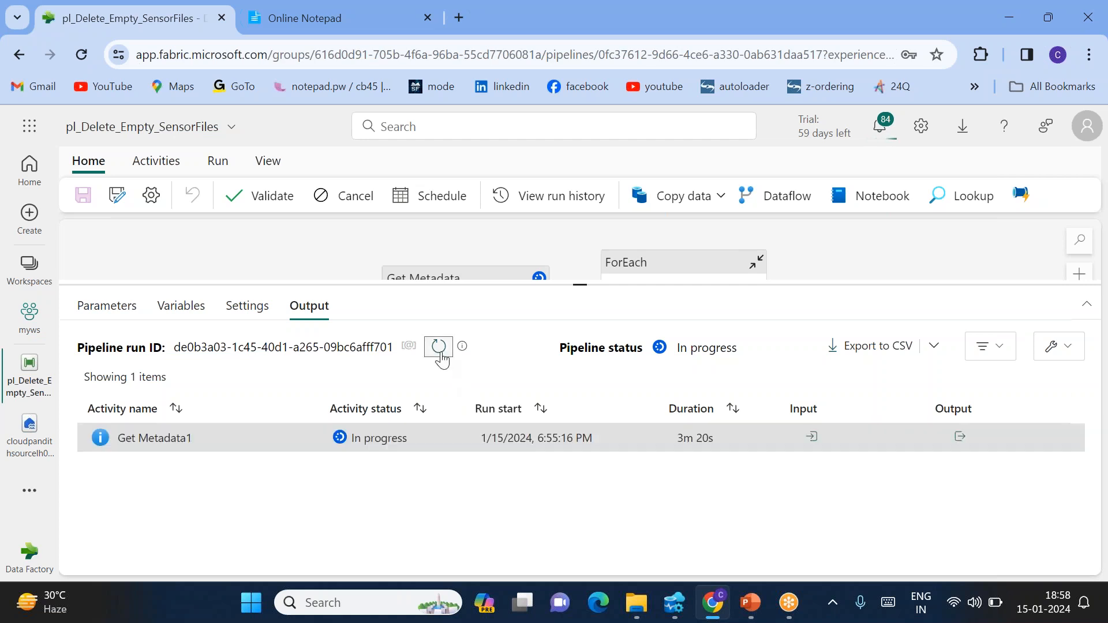
left_click(439, 351)
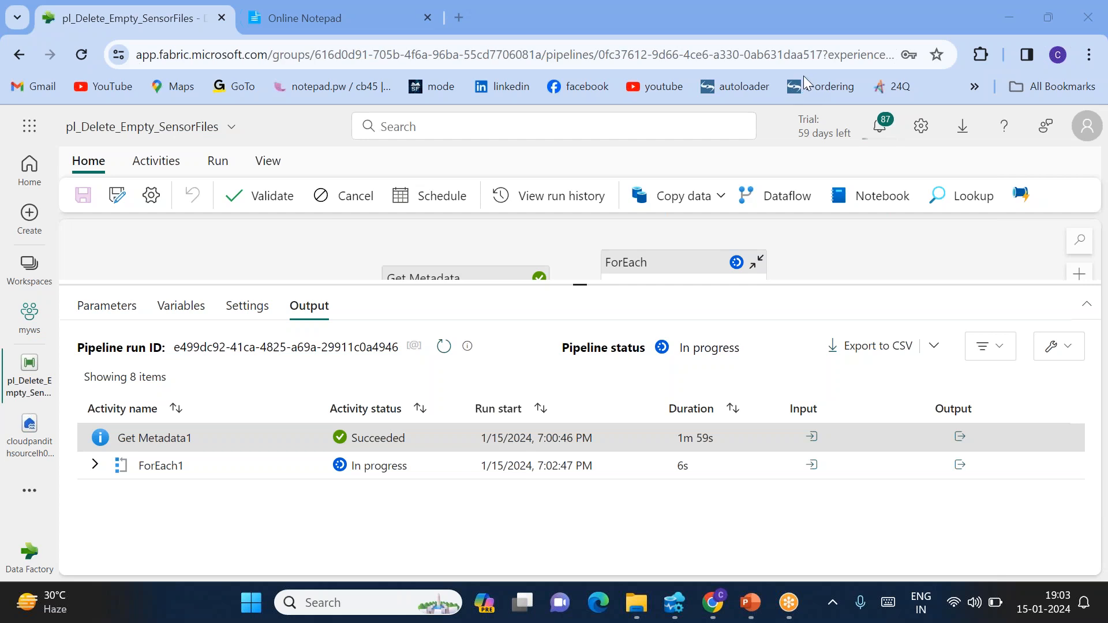
left_click(960, 437)
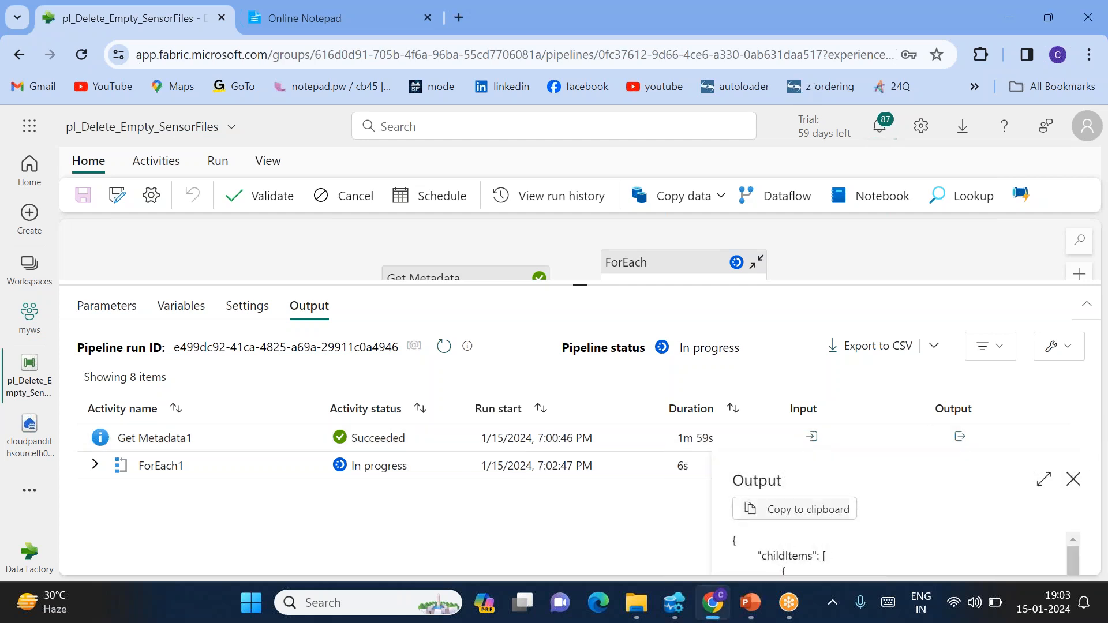
left_click(1042, 480)
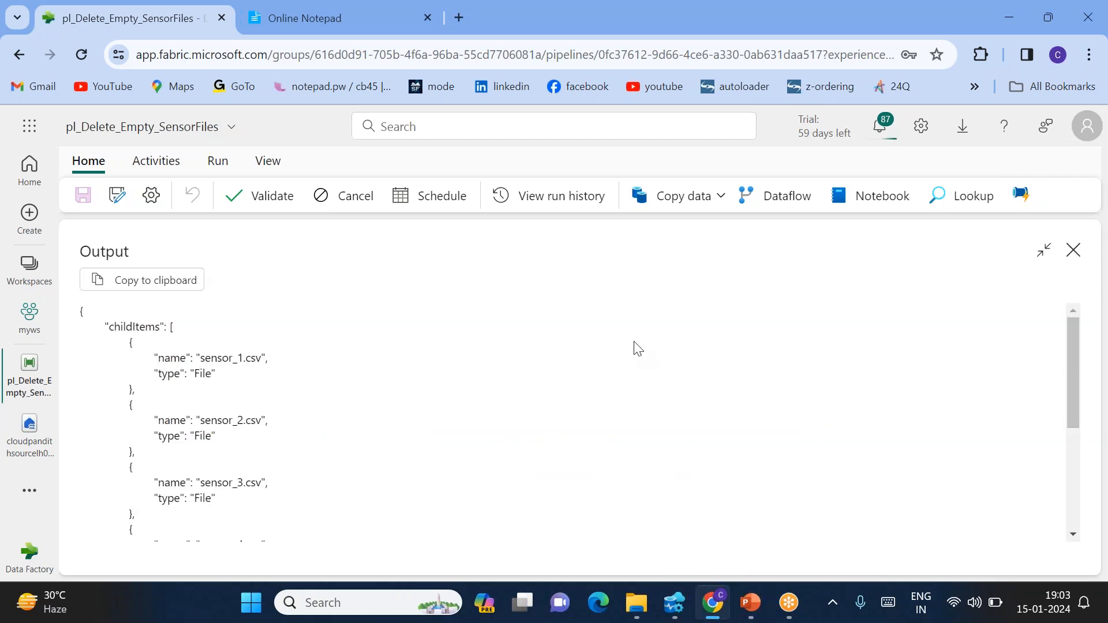
scroll(286, 393, "down", 4)
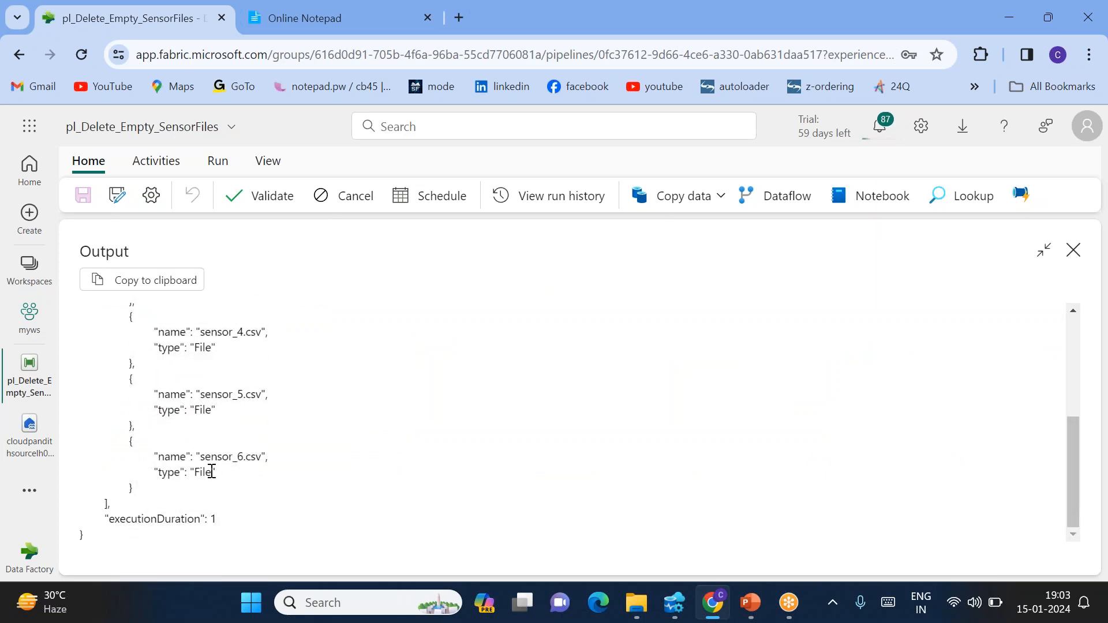
scroll(178, 360, "up", 4)
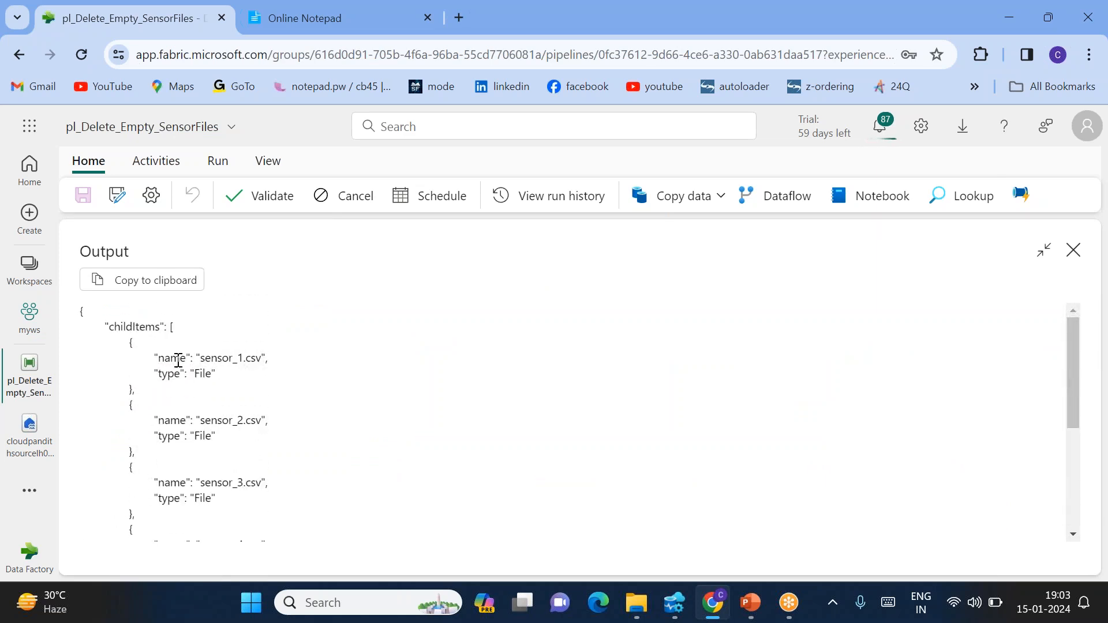
left_click(1072, 252)
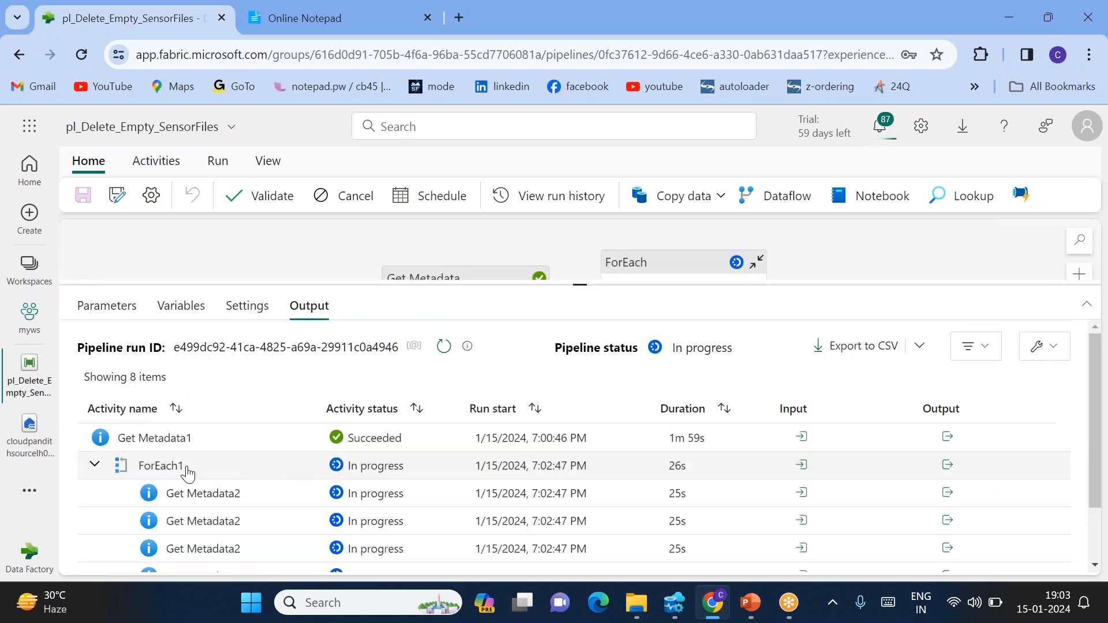
Check that ForEach1's input reports an ItemsCount of 6
left_click(801, 464)
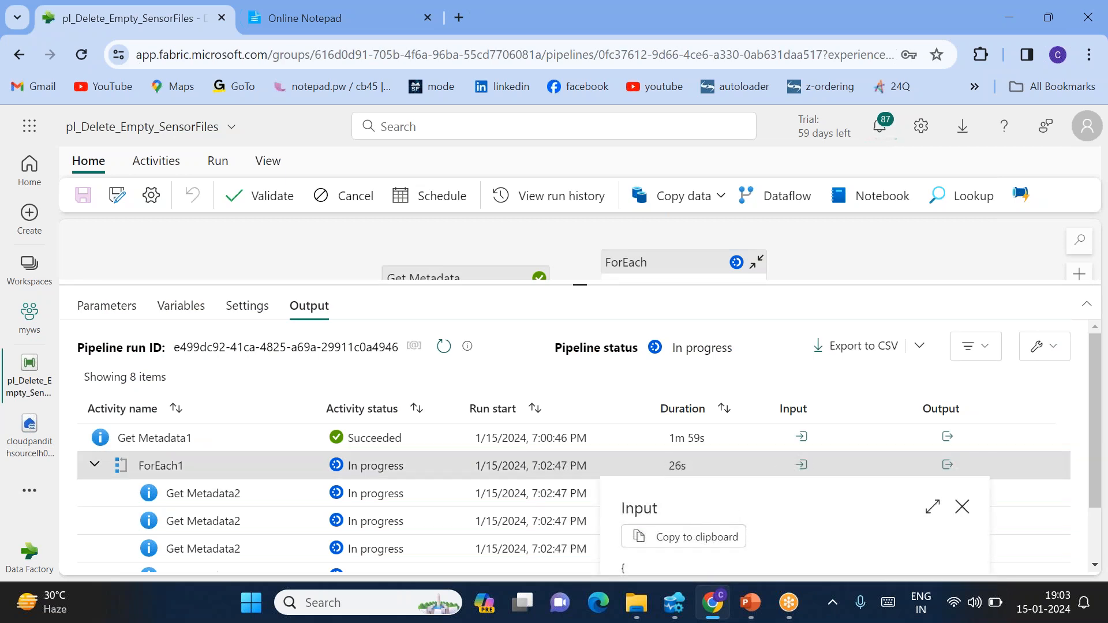
left_click(930, 508)
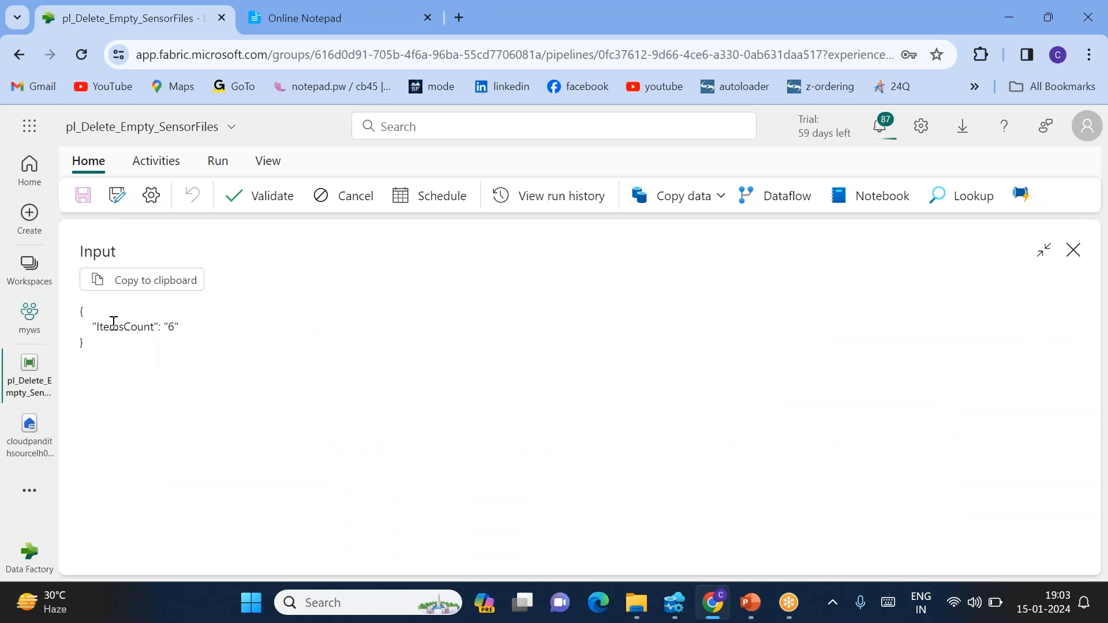
left_click_drag(114, 323, 202, 331)
left_click(1072, 250)
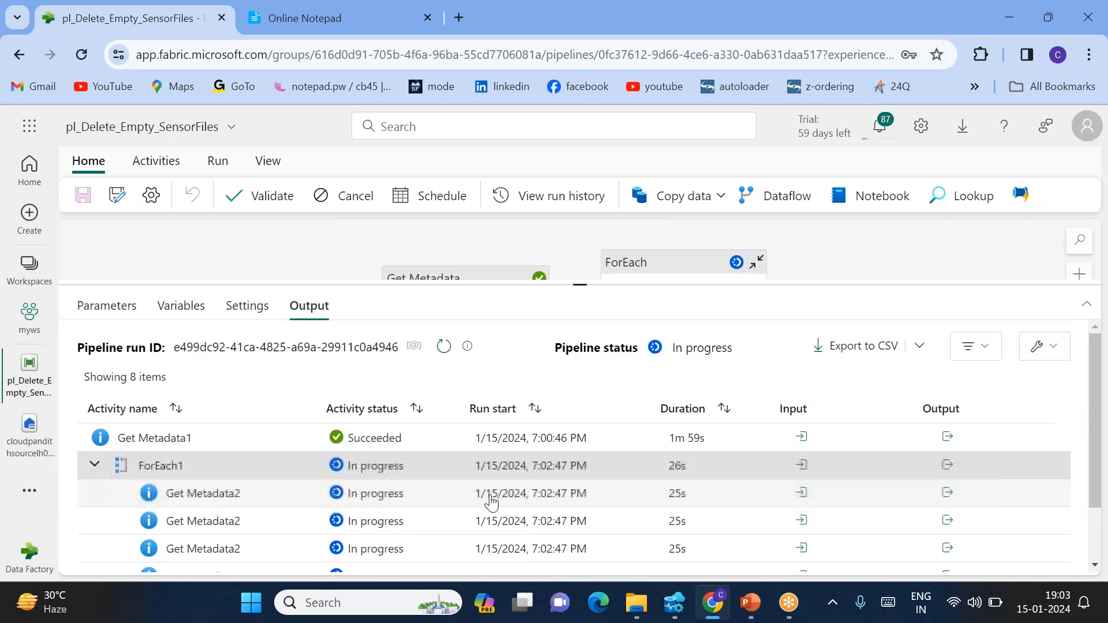
scroll(491, 502, "down", 2)
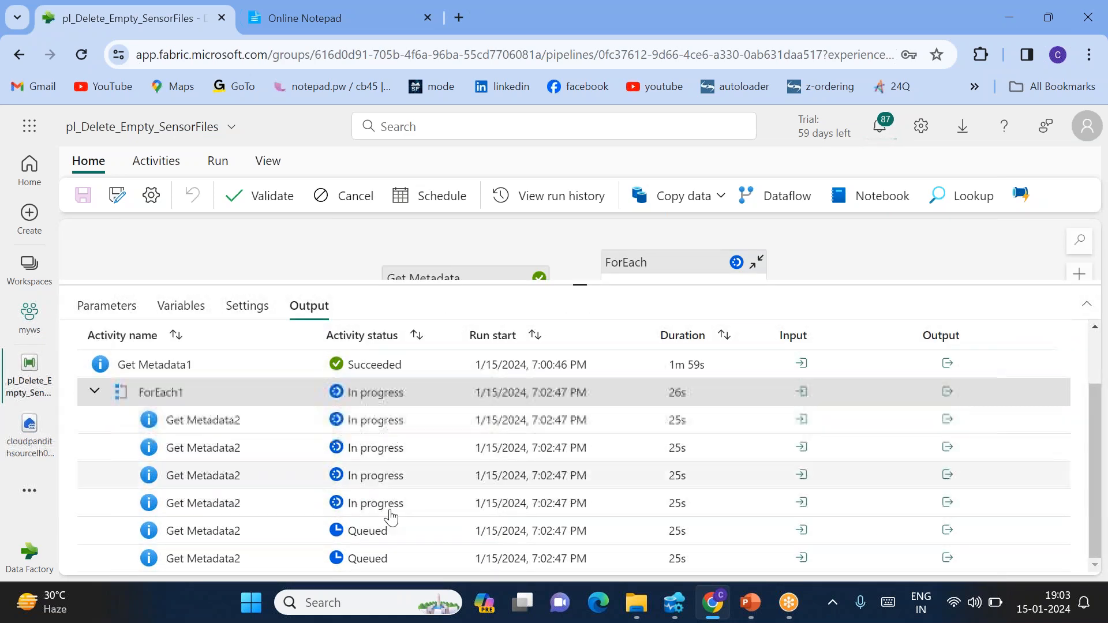
scroll(378, 496, "up", 2)
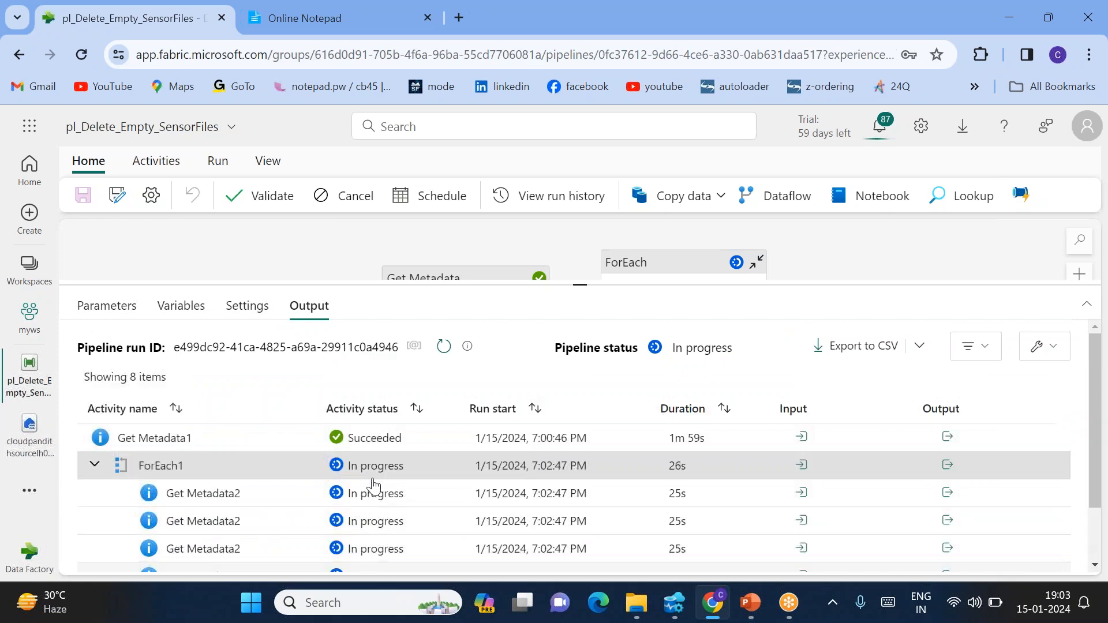
Refresh the runs and read the finished Get Metadata2 outputs: sizes 289 and 92
left_click(444, 347)
left_click(443, 347)
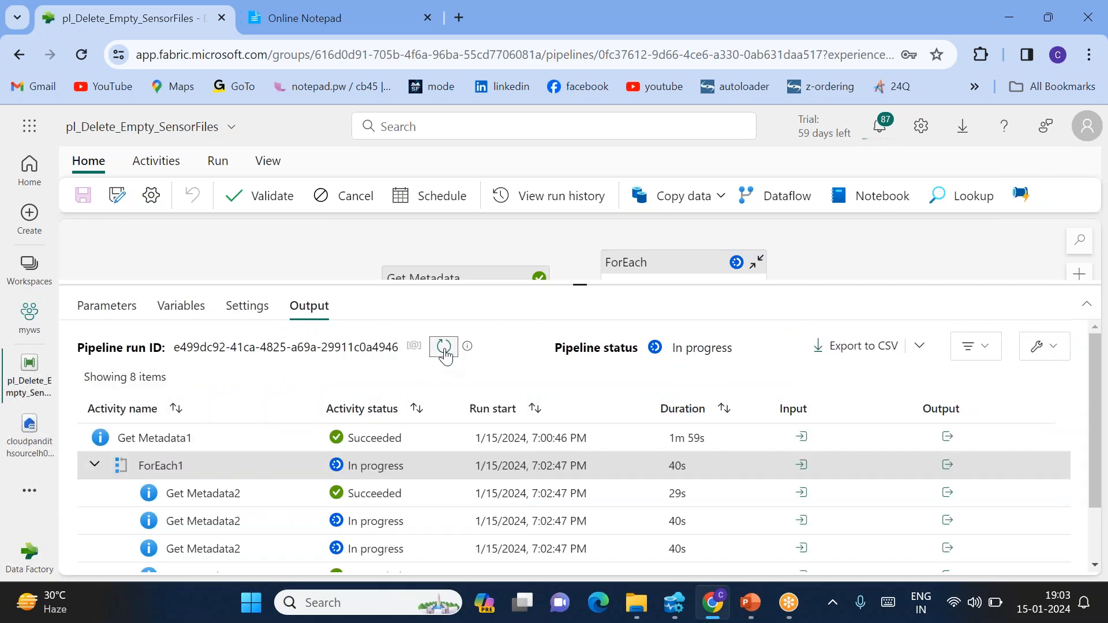
left_click(947, 494)
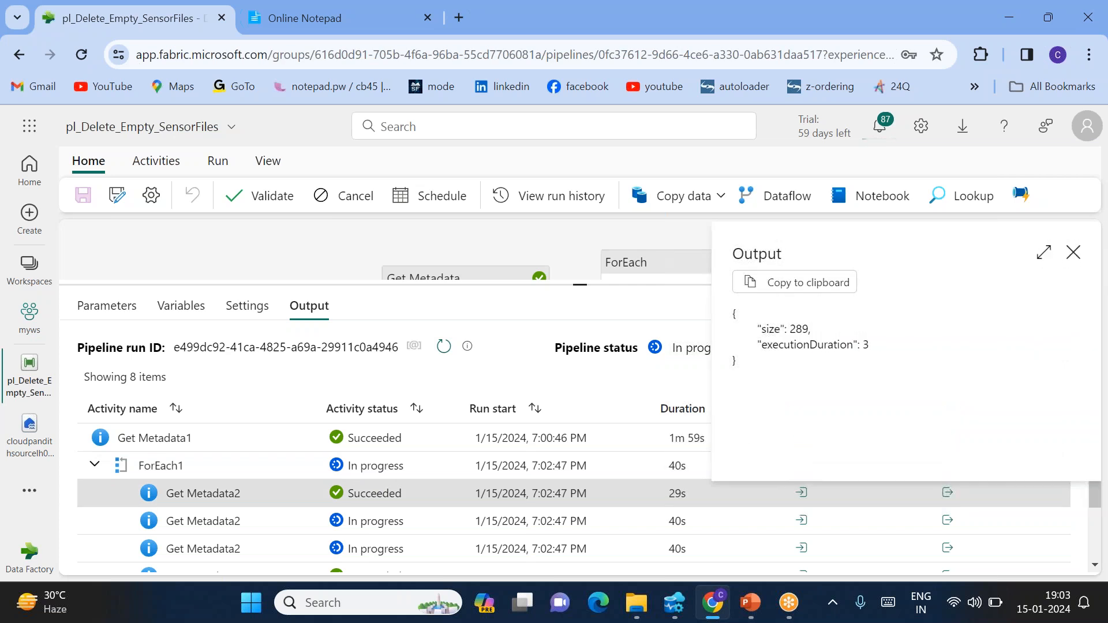
double_click(774, 330)
double_click(800, 329)
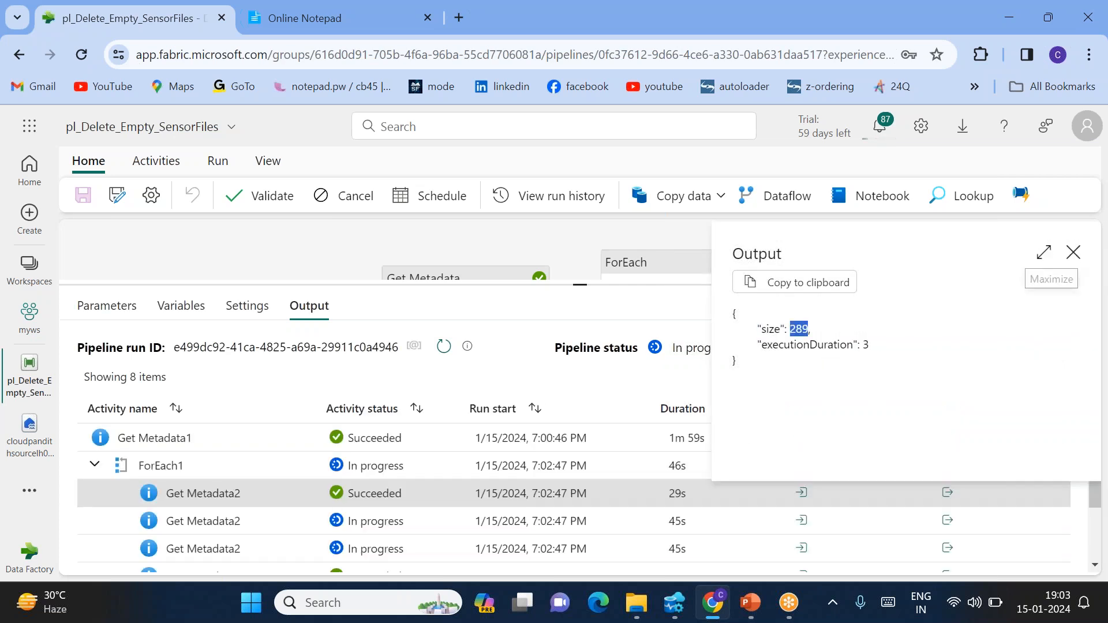
left_click(1073, 252)
scroll(750, 496, "down", 1)
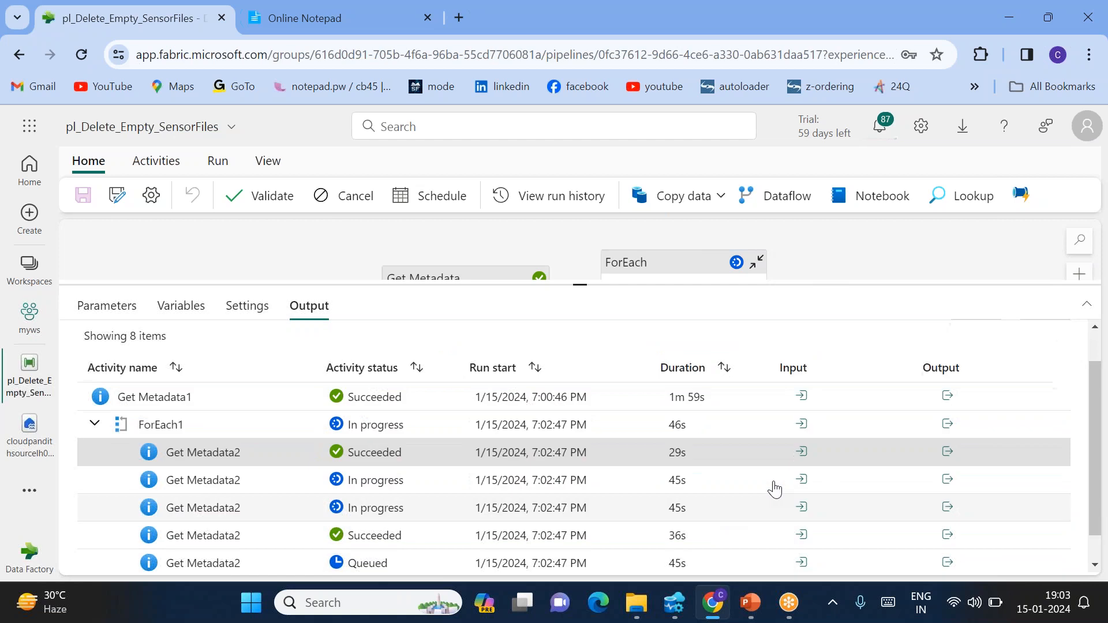
left_click(948, 536)
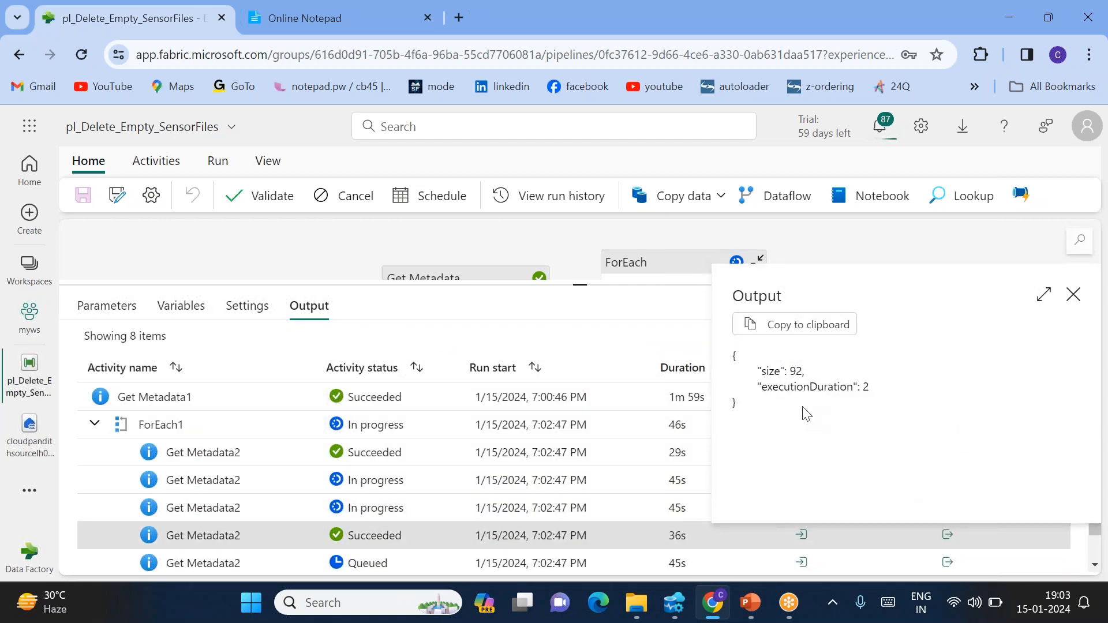
left_click(1073, 294)
scroll(850, 450, "down", 1)
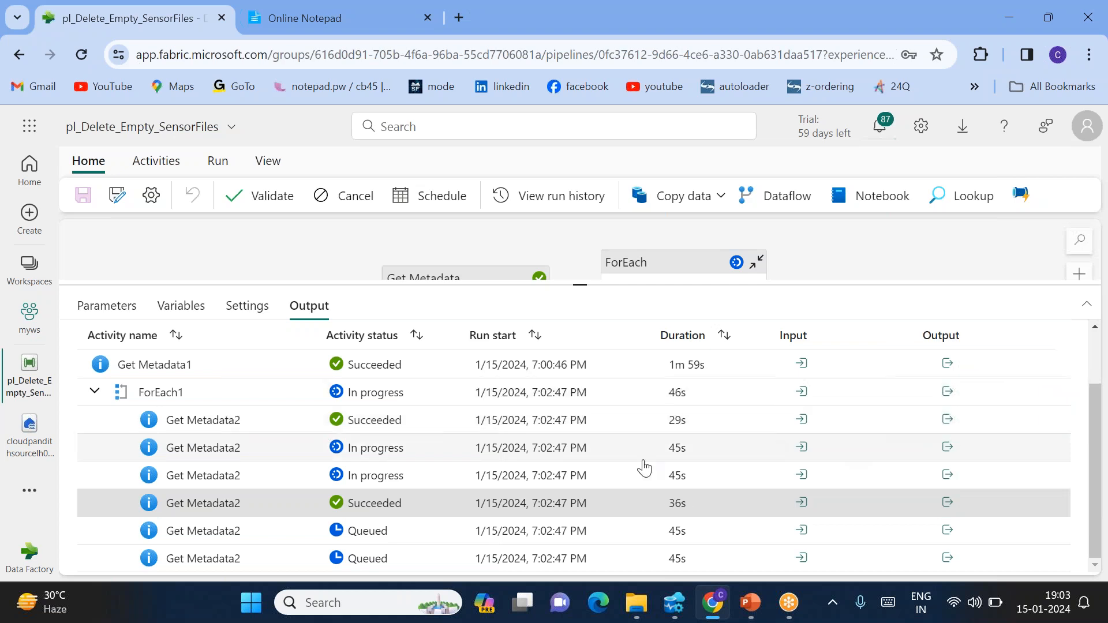
scroll(644, 467, "up", 3)
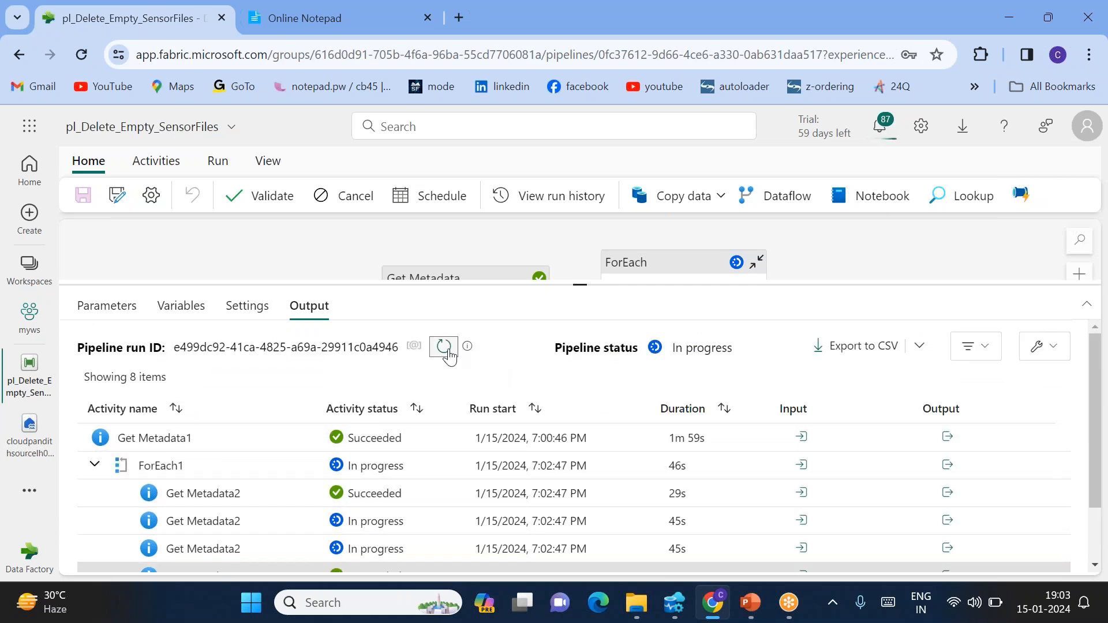
left_click(444, 347)
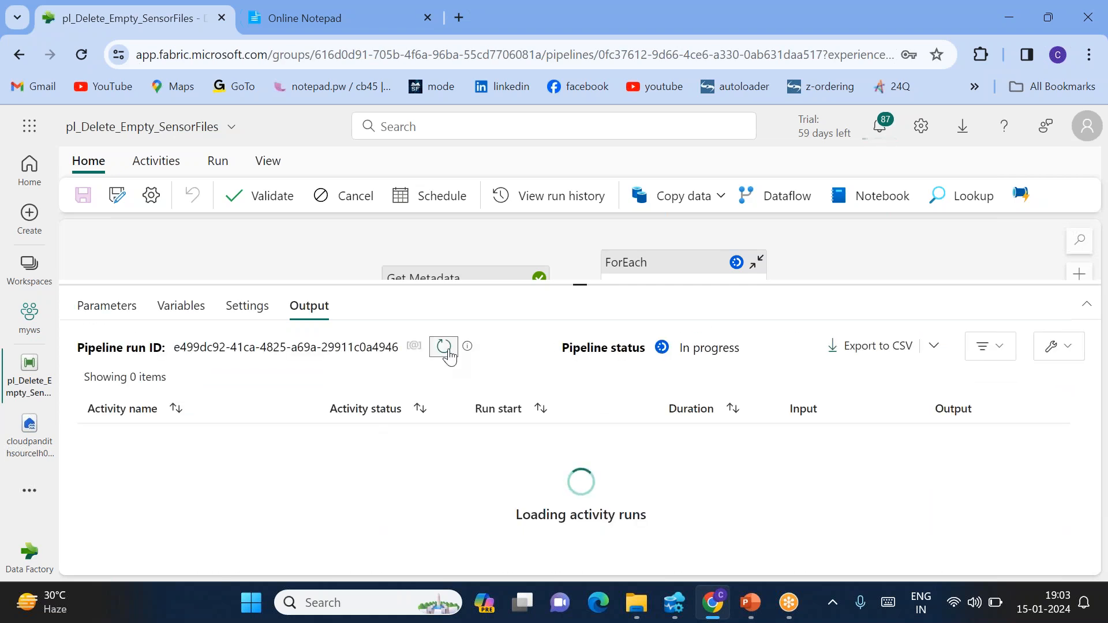
Compare lakehouse file sizes with Get Metadata2 outputs reporting sizes 289 and 0
left_click(30, 427)
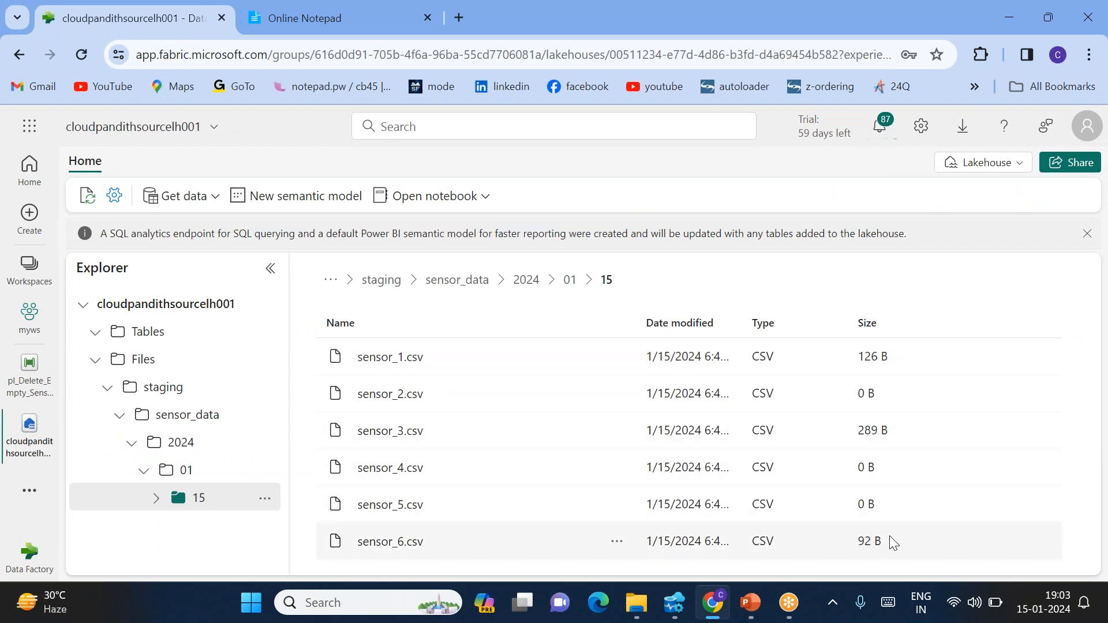
left_click(12, 379)
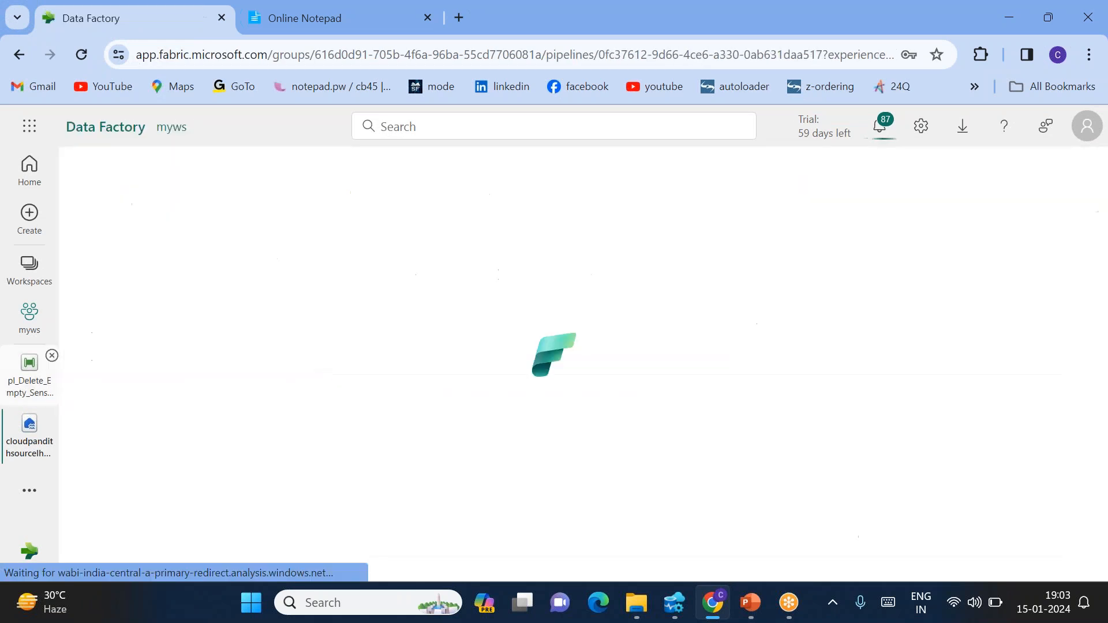
scroll(756, 462, "down", 2)
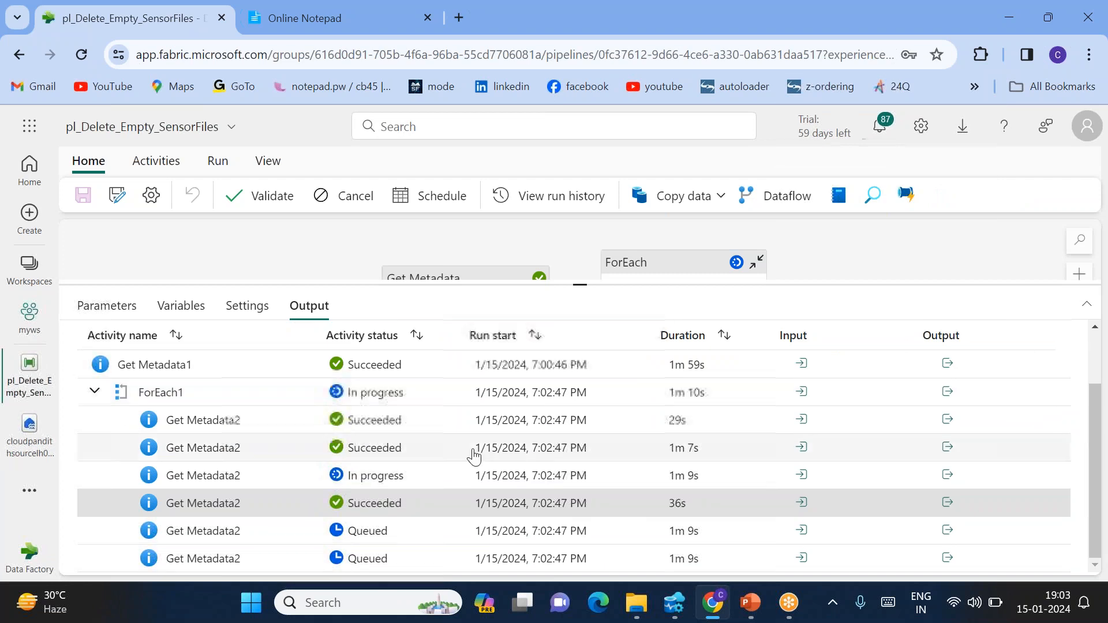
left_click(948, 421)
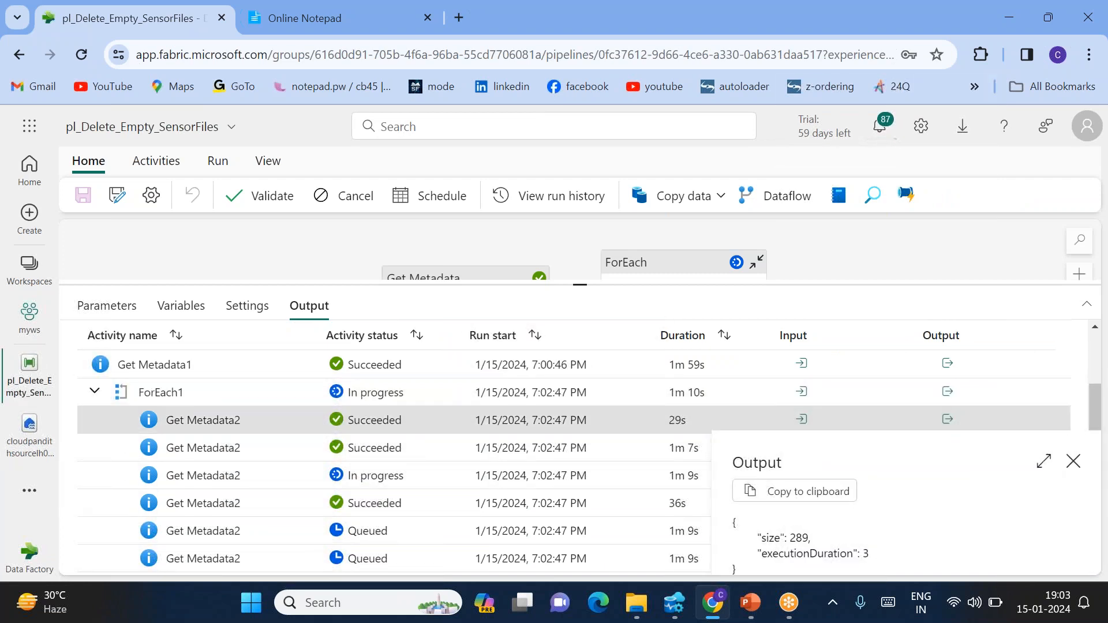
double_click(802, 535)
left_click(942, 423)
left_click(947, 447)
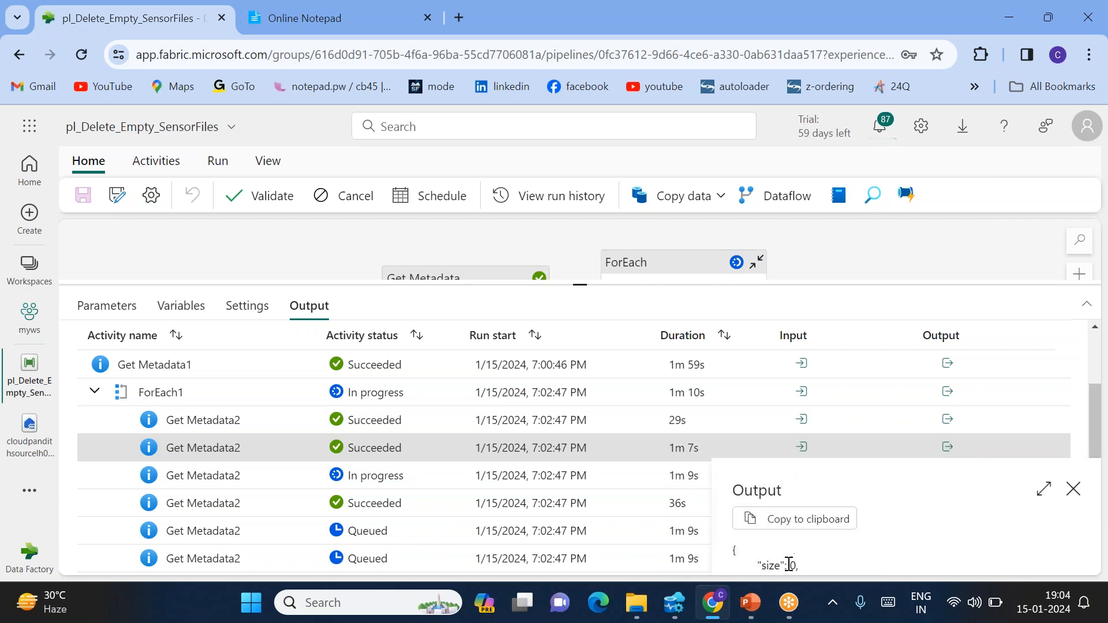
left_click(1073, 489)
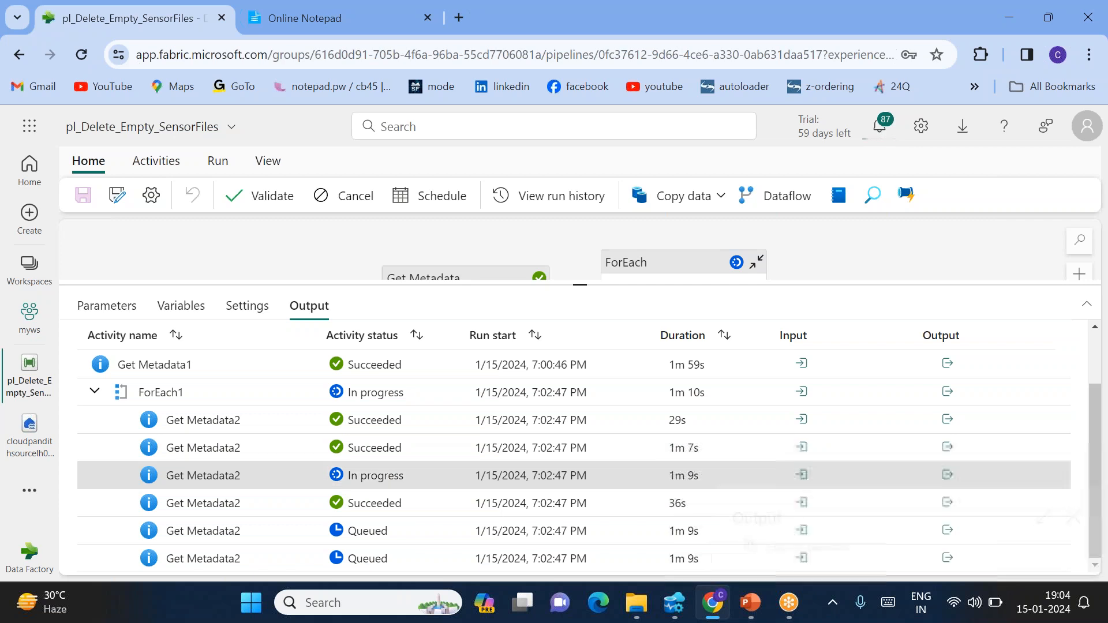
scroll(447, 404, "up", 2)
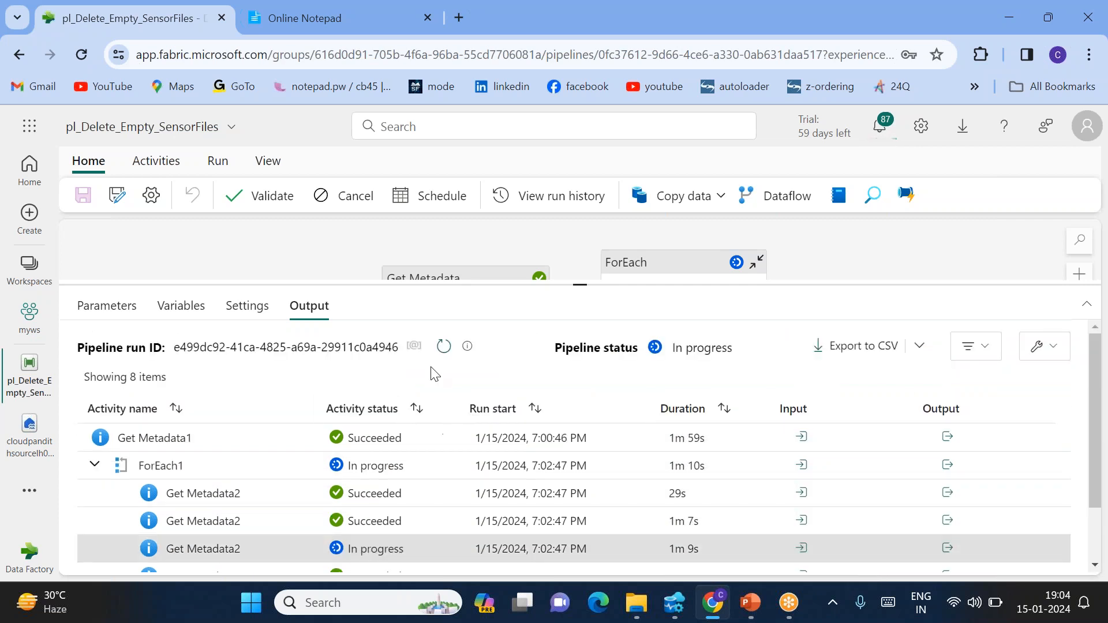
Refresh the runs and read Get Metadata2 output sizes, including 126 from the 1m 12s run
left_click(443, 353)
left_click_drag(582, 284, 568, 223)
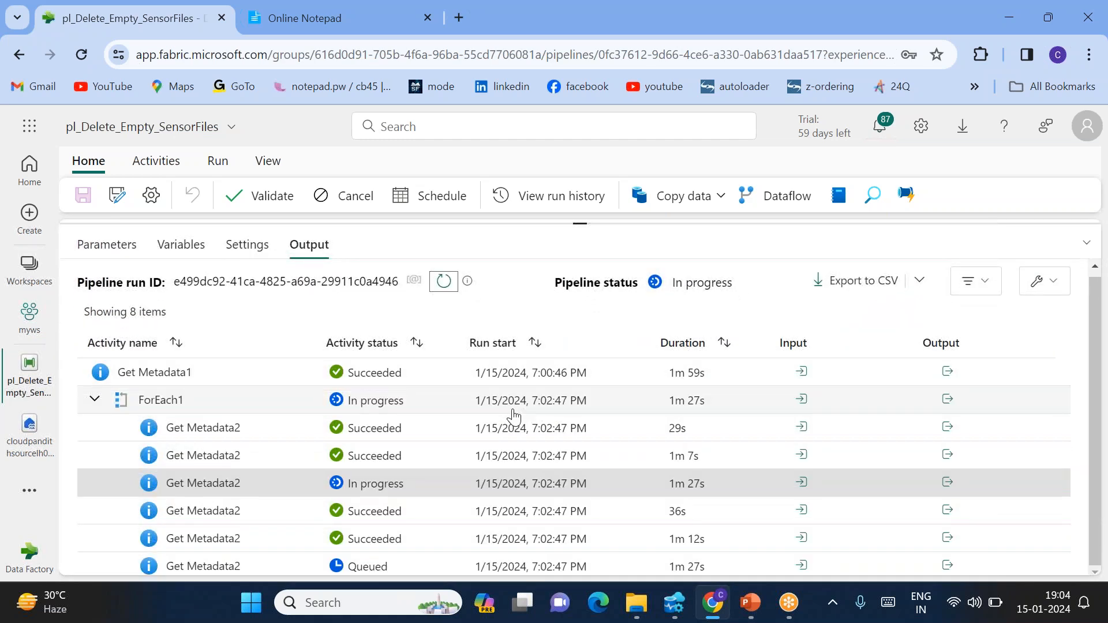
left_click(947, 538)
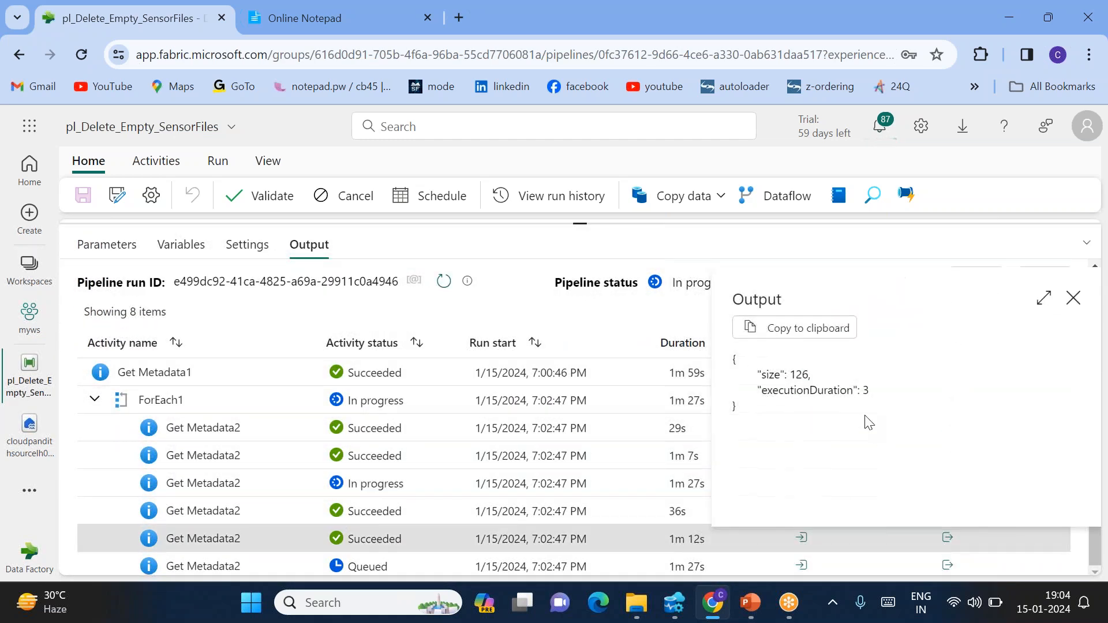
left_click_drag(794, 373, 811, 374)
left_click(1072, 298)
left_click(948, 511)
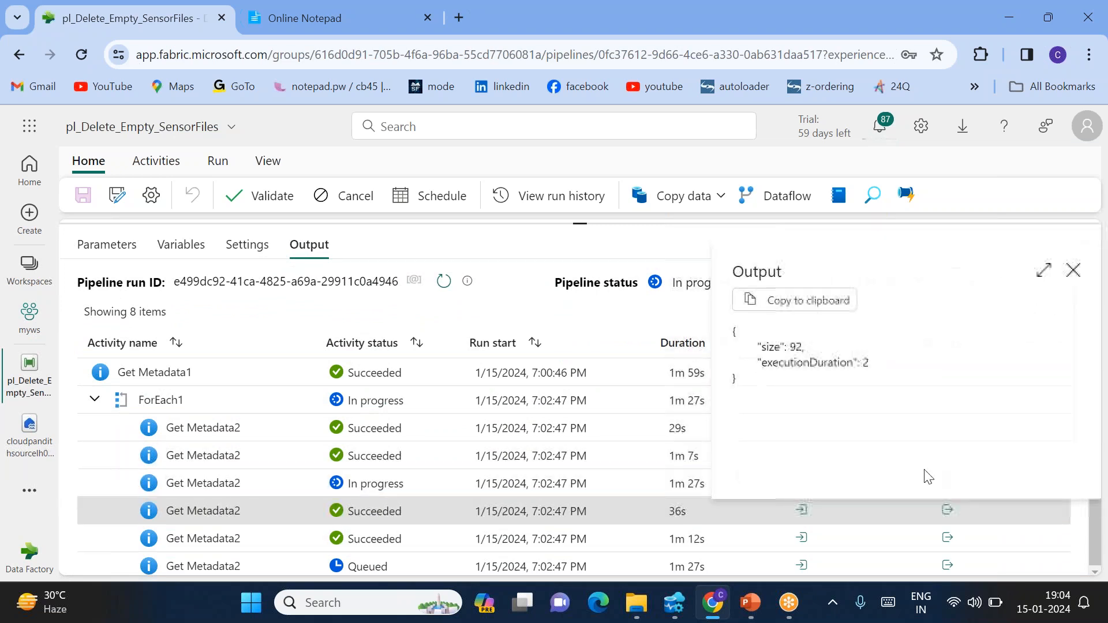
left_click(1073, 270)
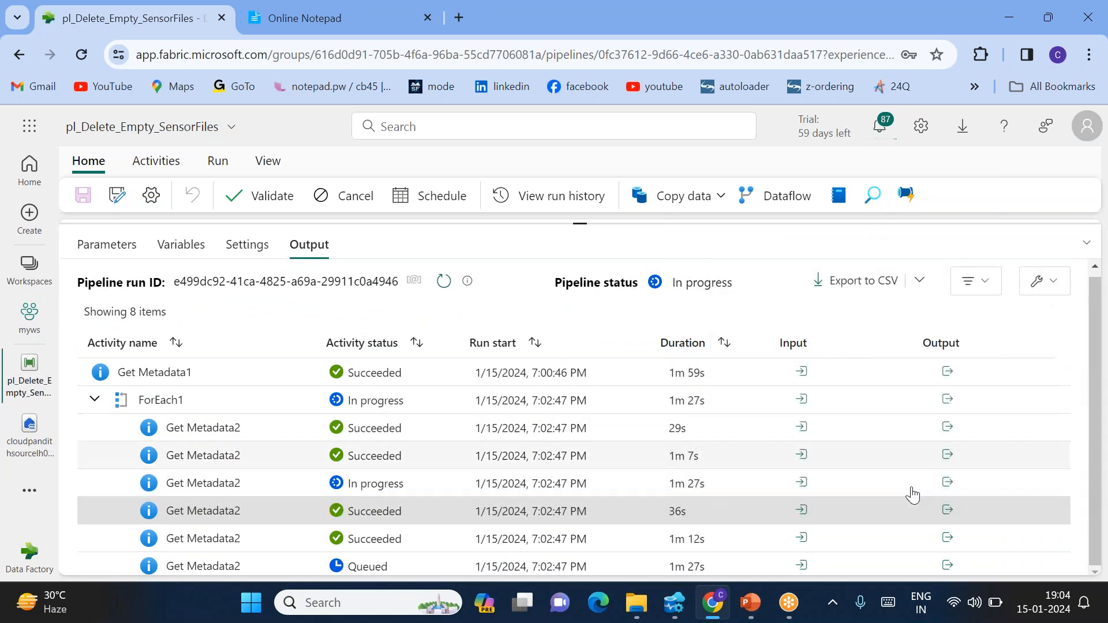
Confirm the 1m 33s Get Metadata2 iteration reports size 0, then restore the pipeline canvas
left_click(444, 282)
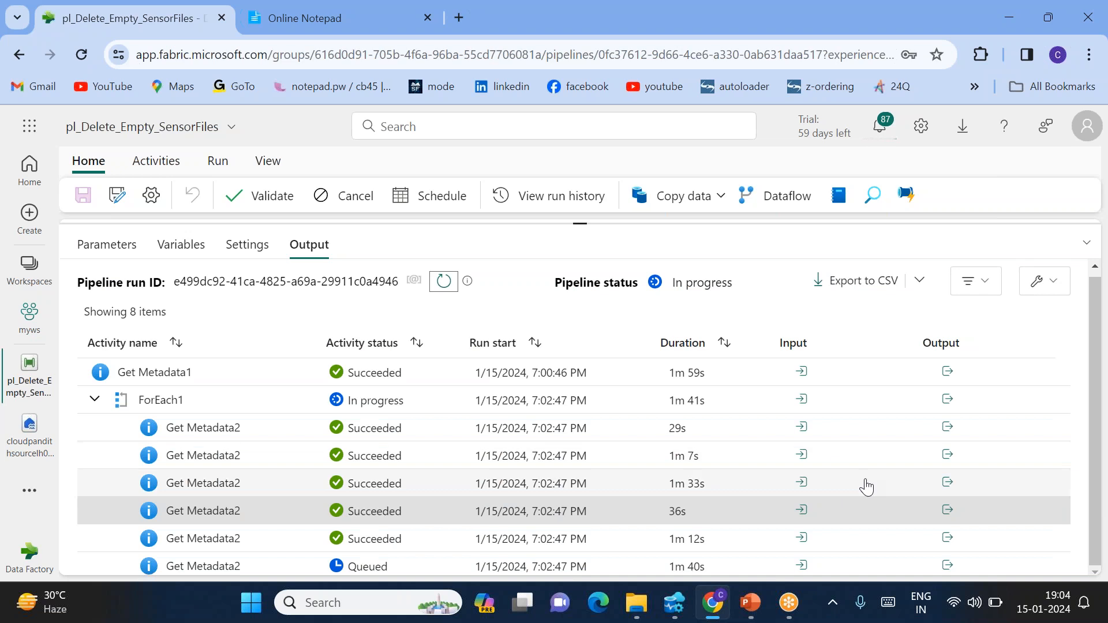
left_click(947, 483)
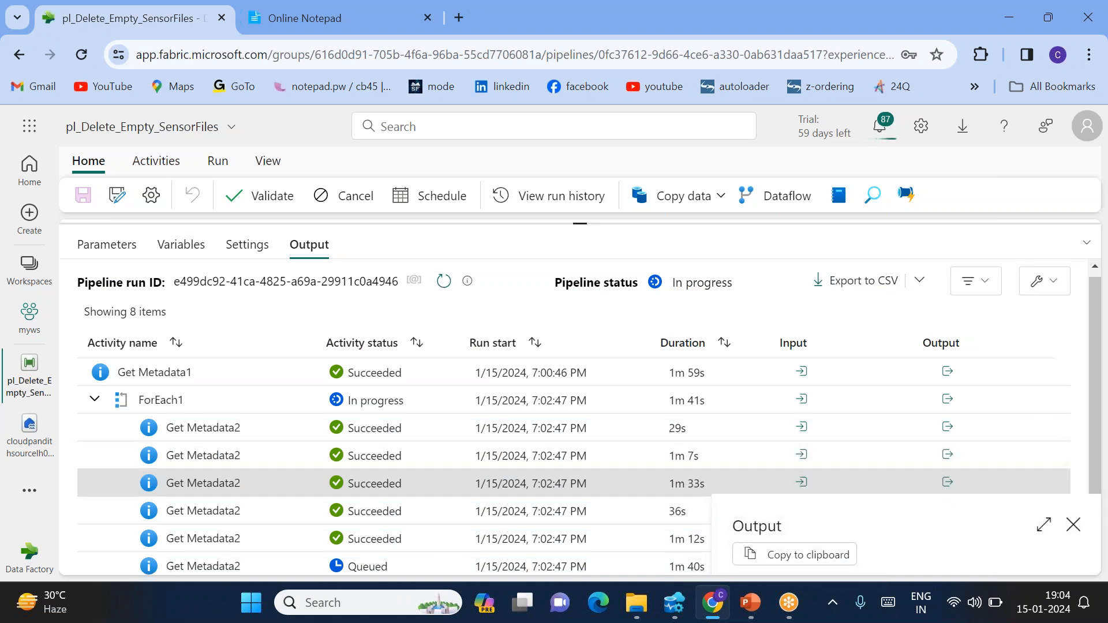
left_click(1042, 526)
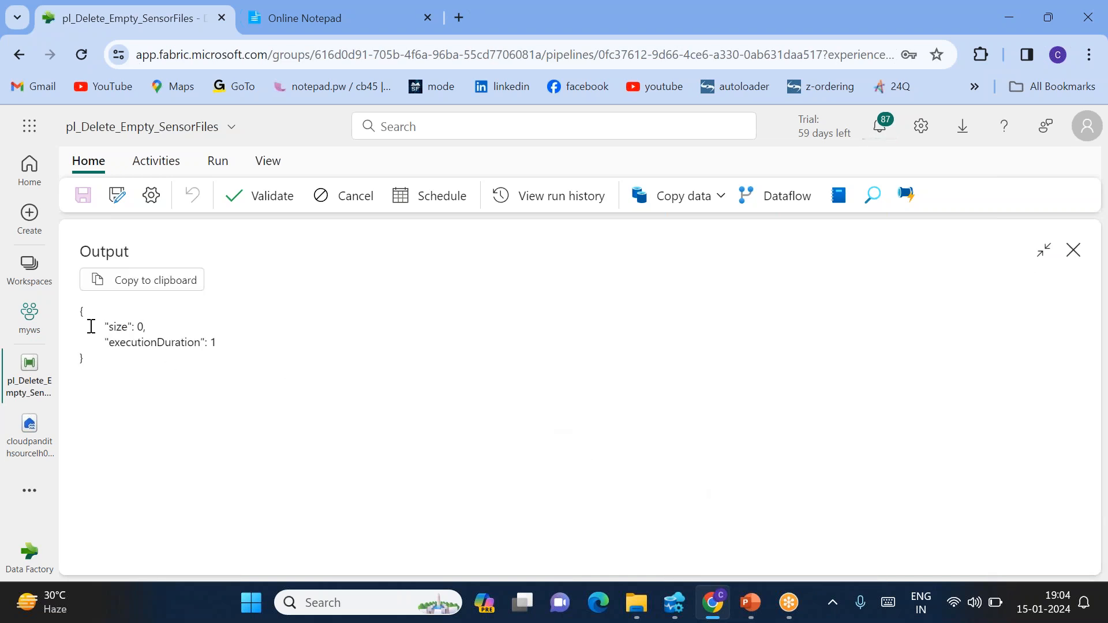
left_click_drag(108, 321, 145, 326)
left_click(1073, 258)
left_click(1074, 253)
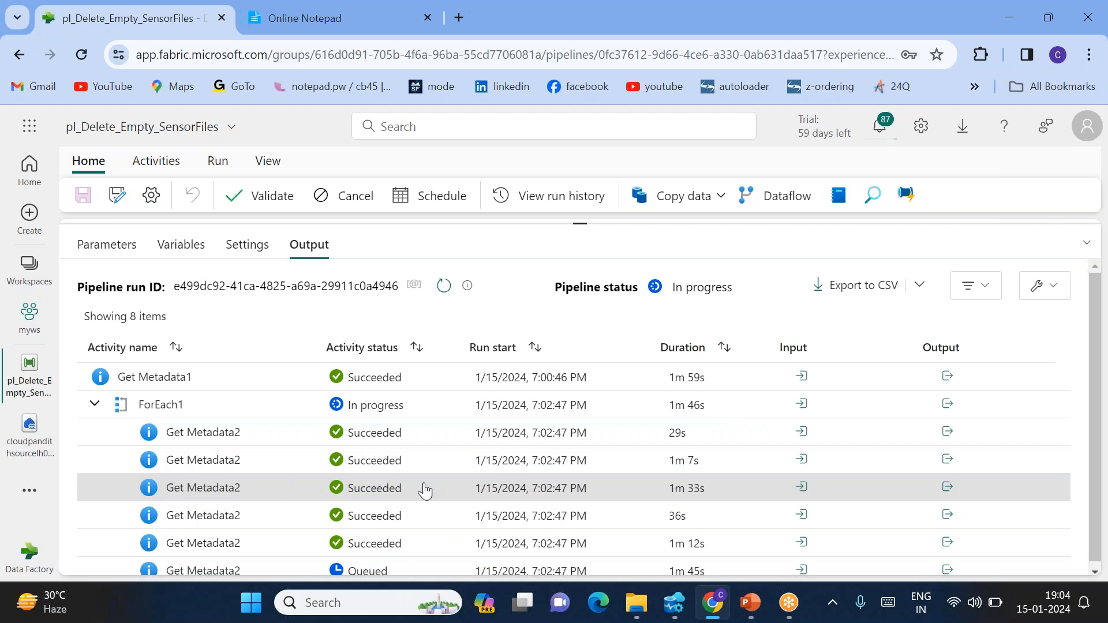
left_click(947, 487)
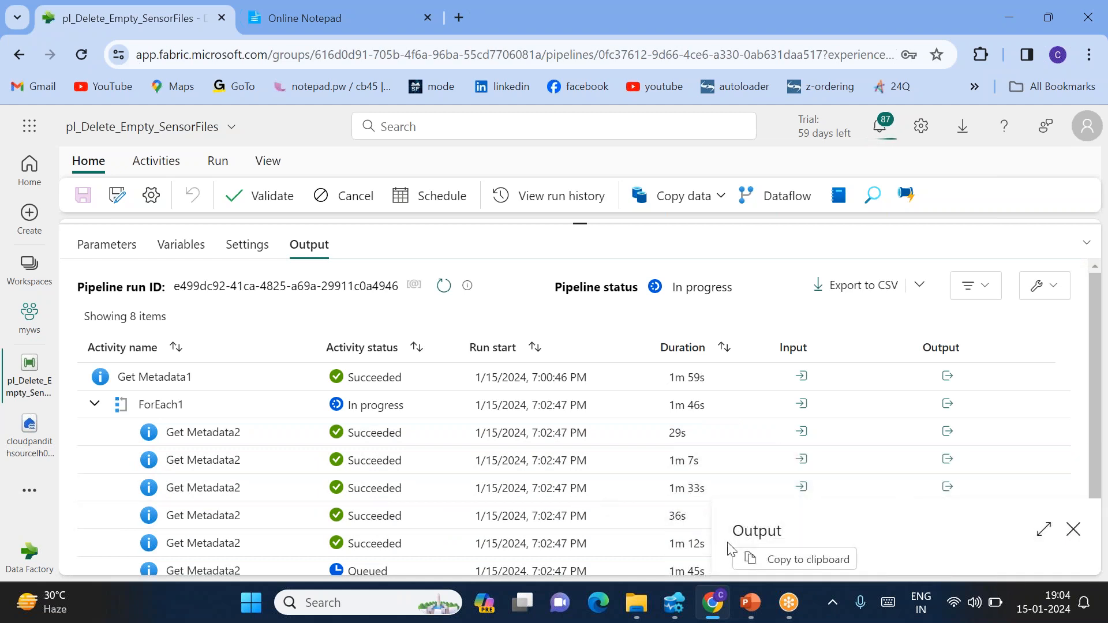
left_click(1043, 529)
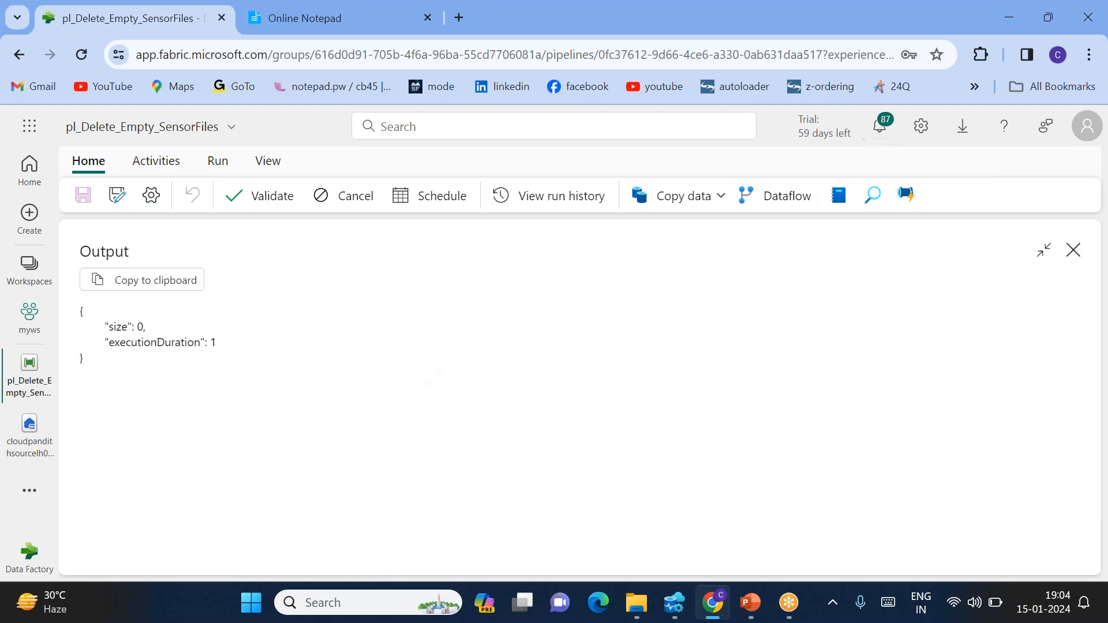
double_click(114, 328)
left_click(1073, 250)
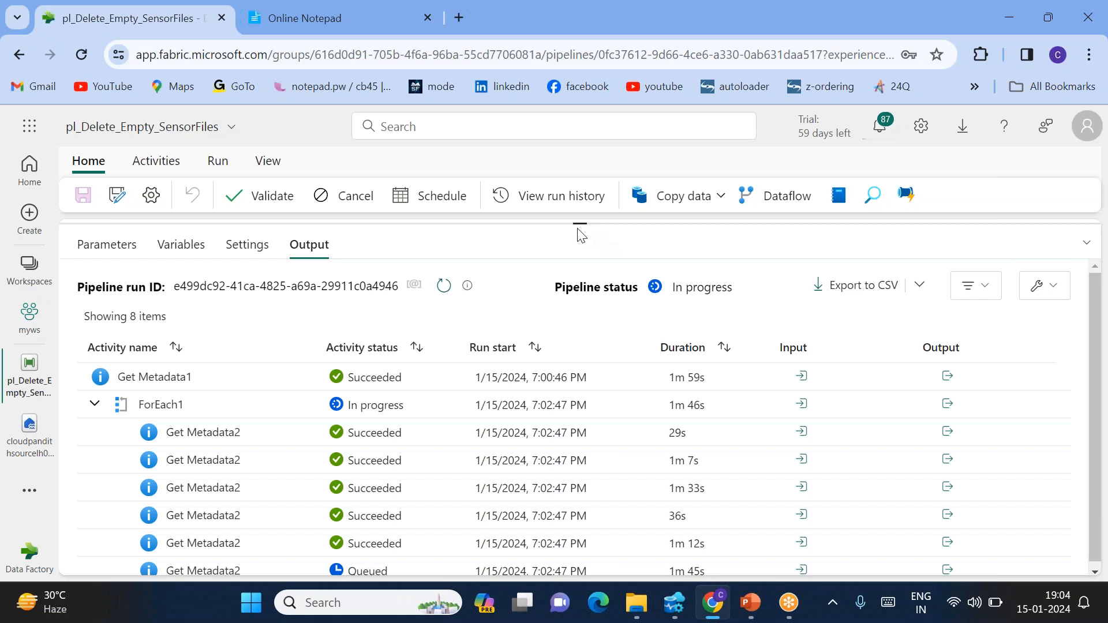
left_click_drag(577, 223, 580, 374)
Inside ForEach1, add If Condition1 and connect it to Get Metadata2's On success output
left_click(744, 348)
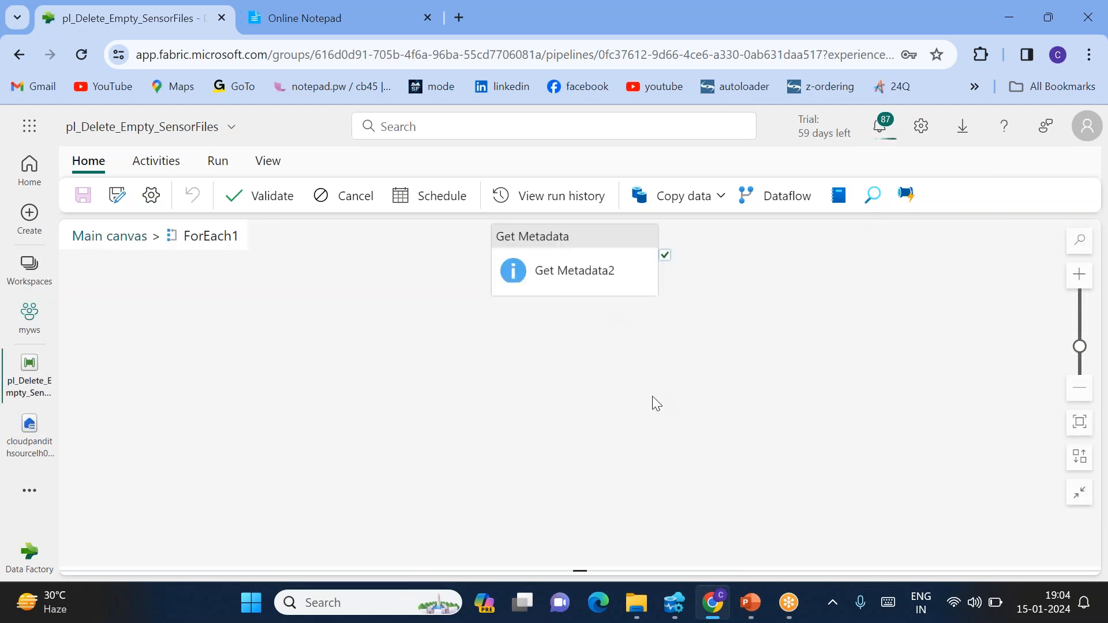
left_click(574, 270)
left_click_drag(569, 272, 378, 317)
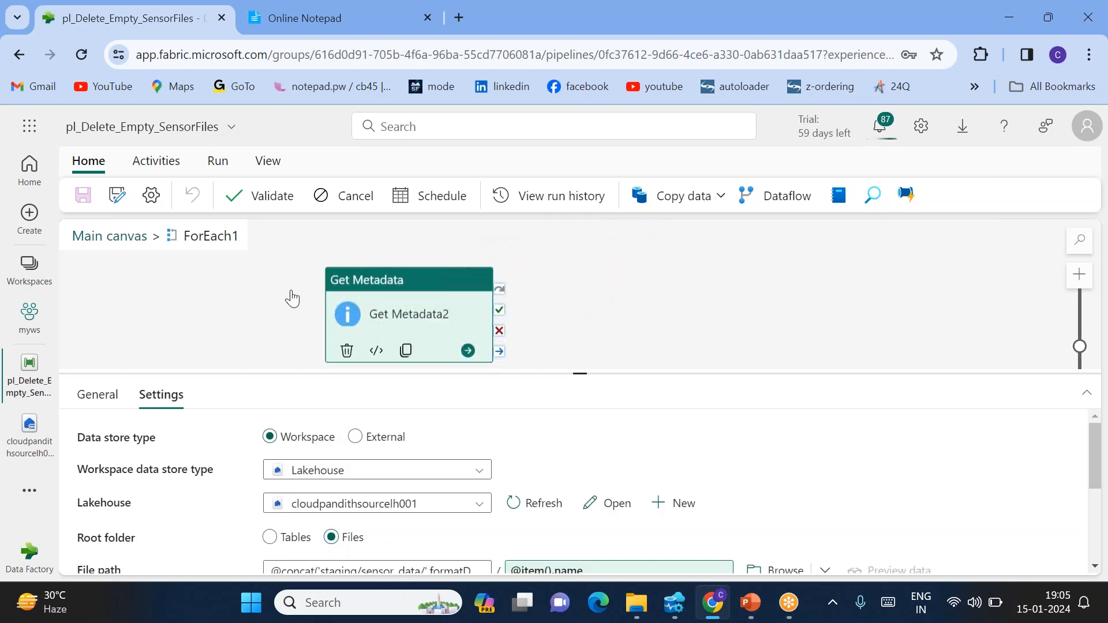
left_click(155, 166)
left_click(725, 200)
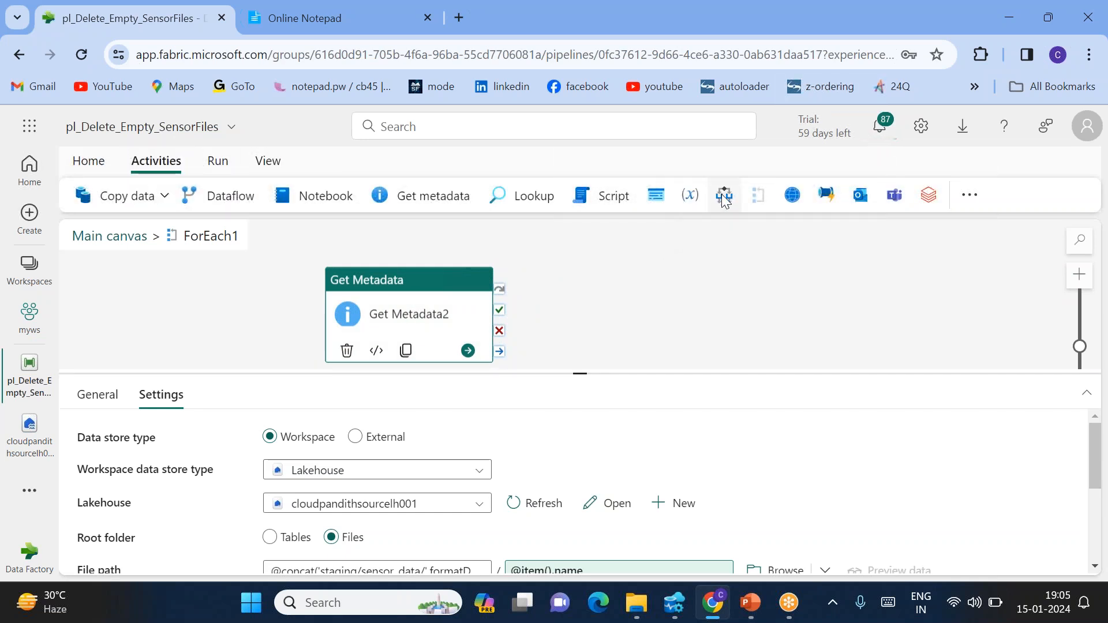
scroll(527, 306, "up", 3)
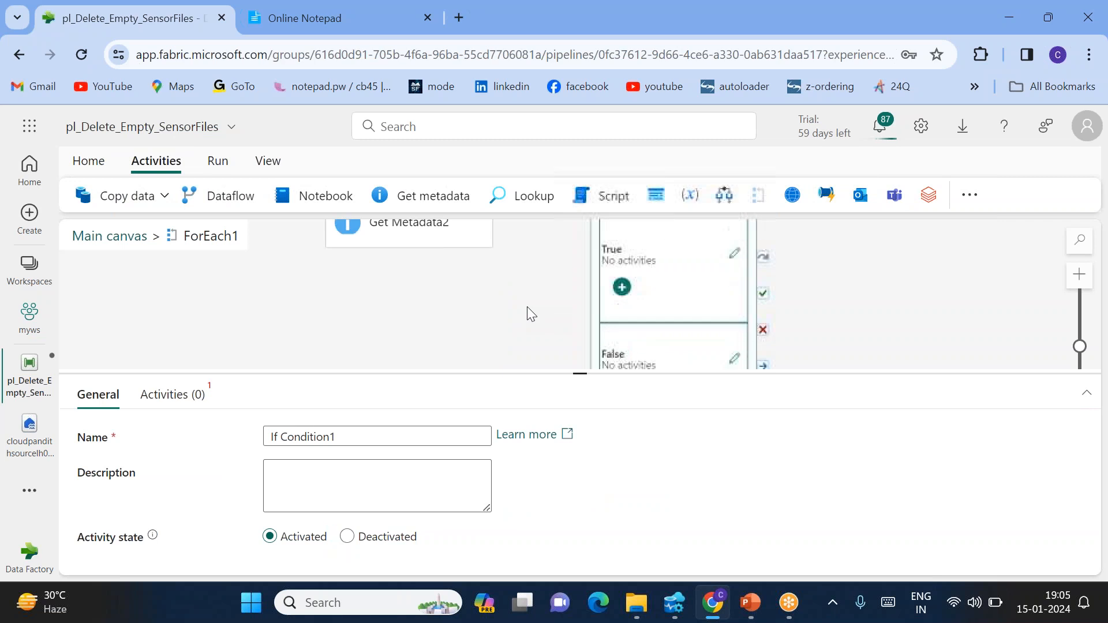
left_click_drag(500, 324, 650, 308)
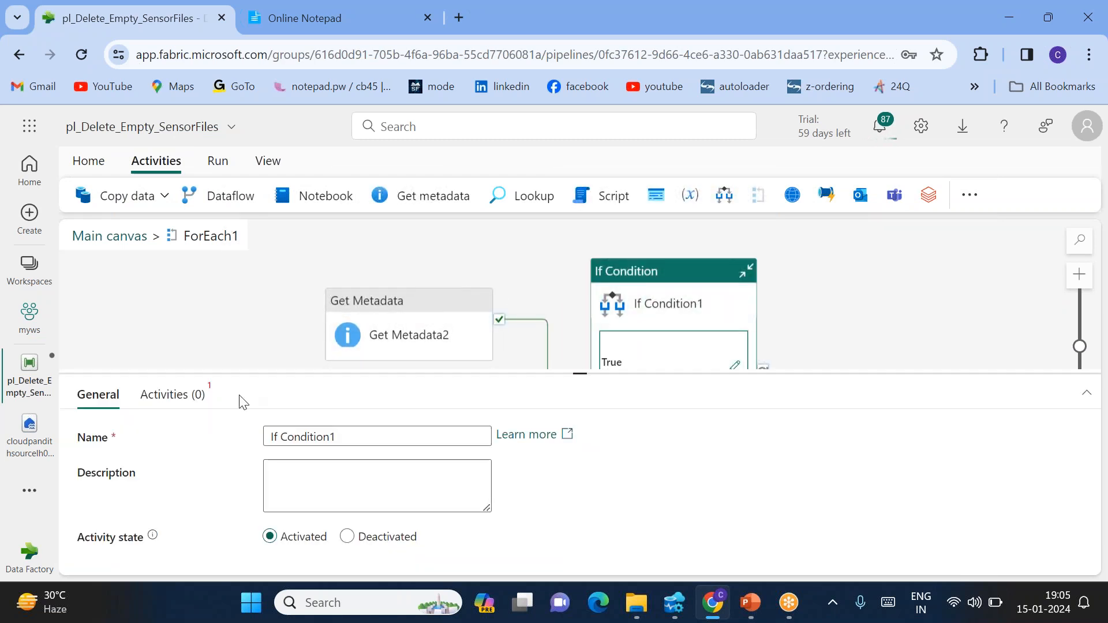
Insert Get Metadata2's size output into the If Condition expression builder
left_click(178, 404)
left_click(371, 444)
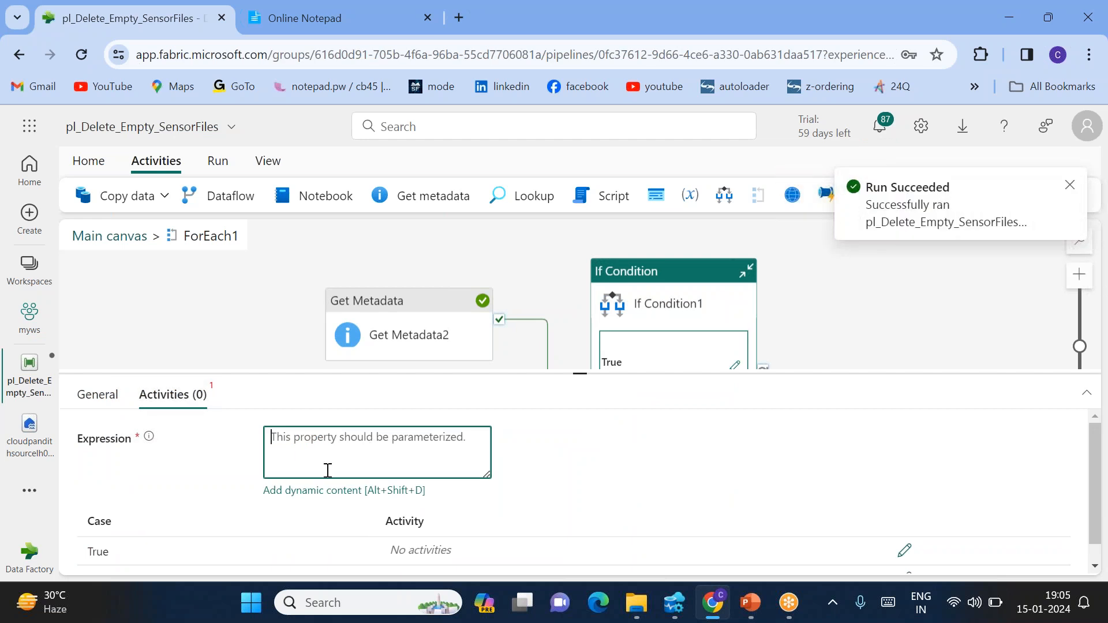
left_click(319, 491)
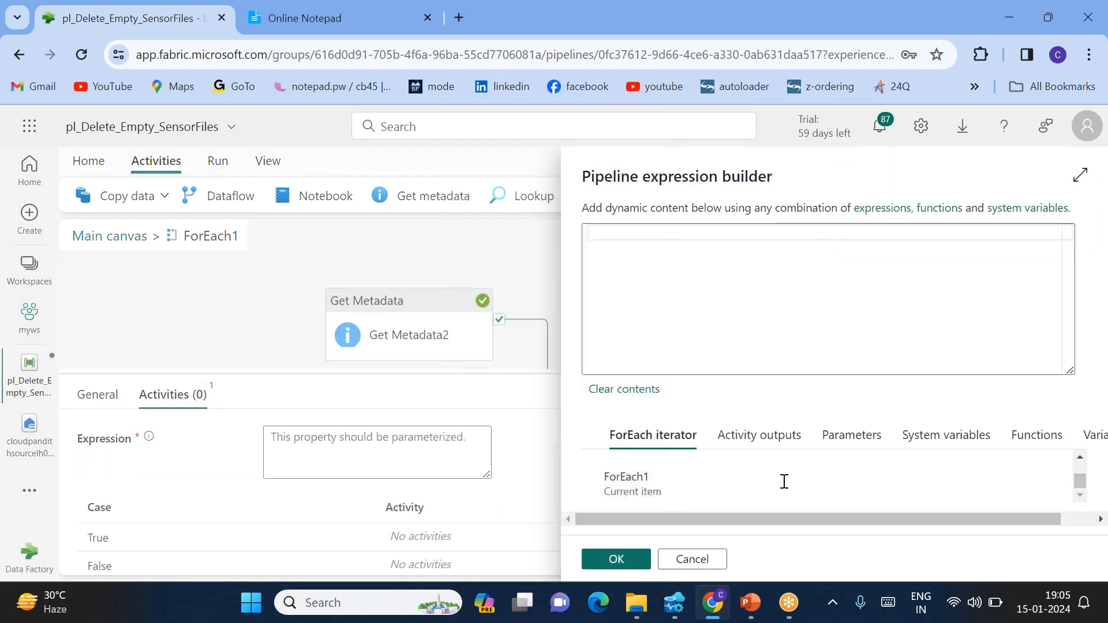
left_click(750, 436)
scroll(790, 490, "down", 5)
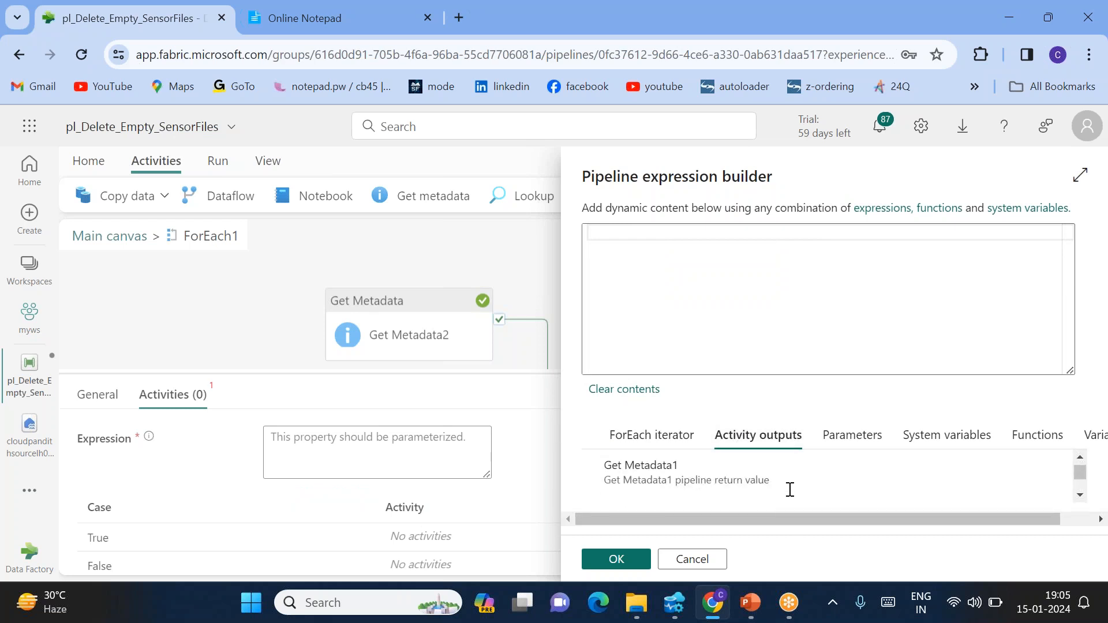
scroll(790, 490, "down", 3)
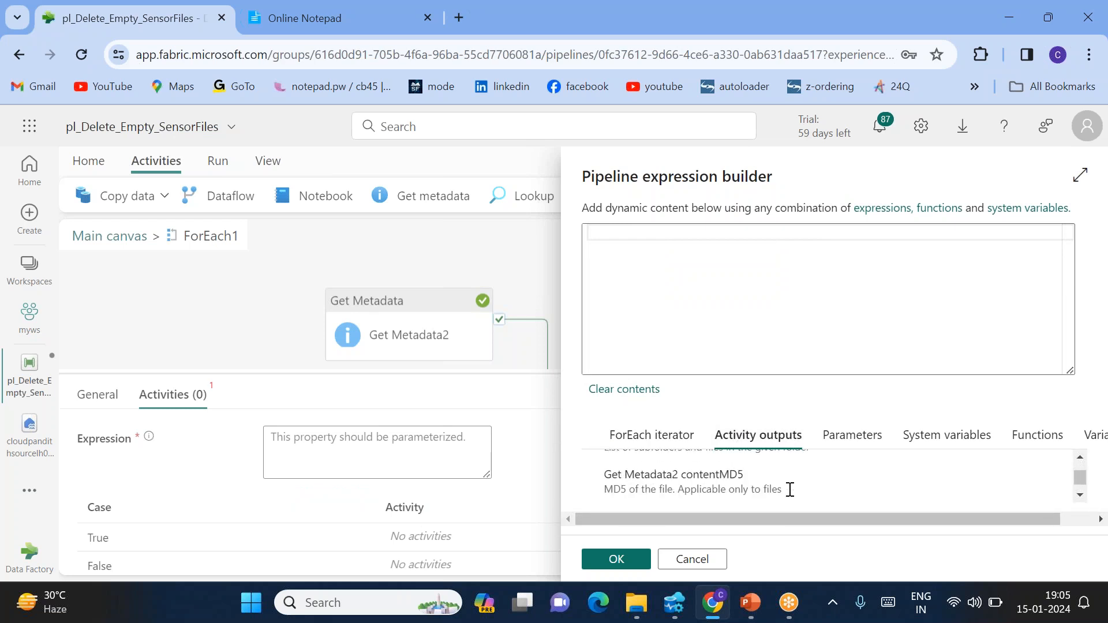
scroll(790, 490, "down", 1)
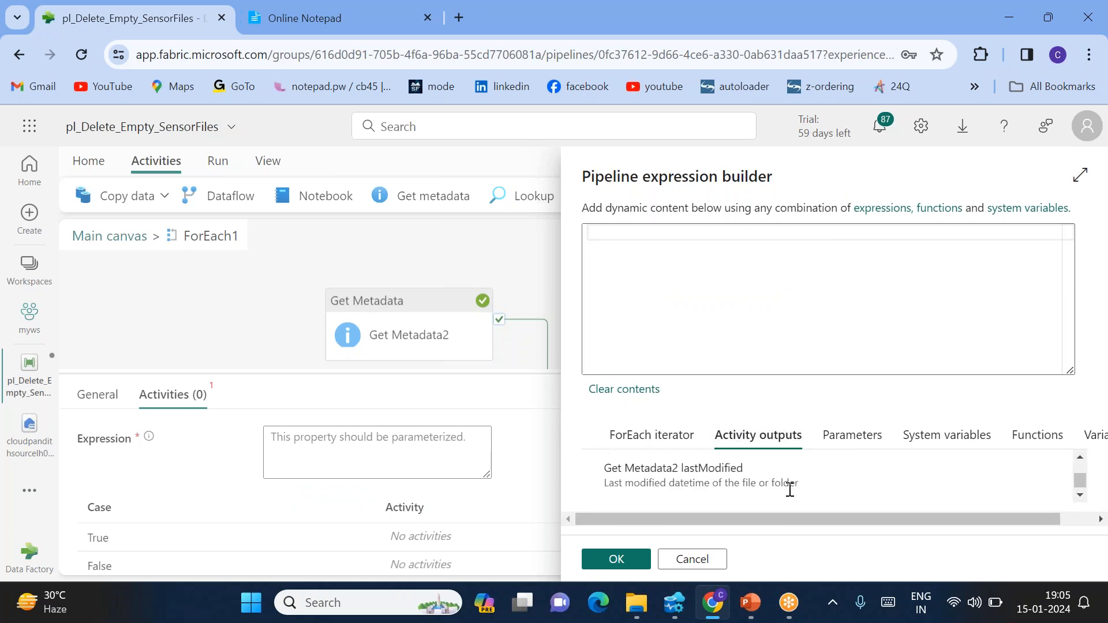
scroll(789, 489, "down", 1)
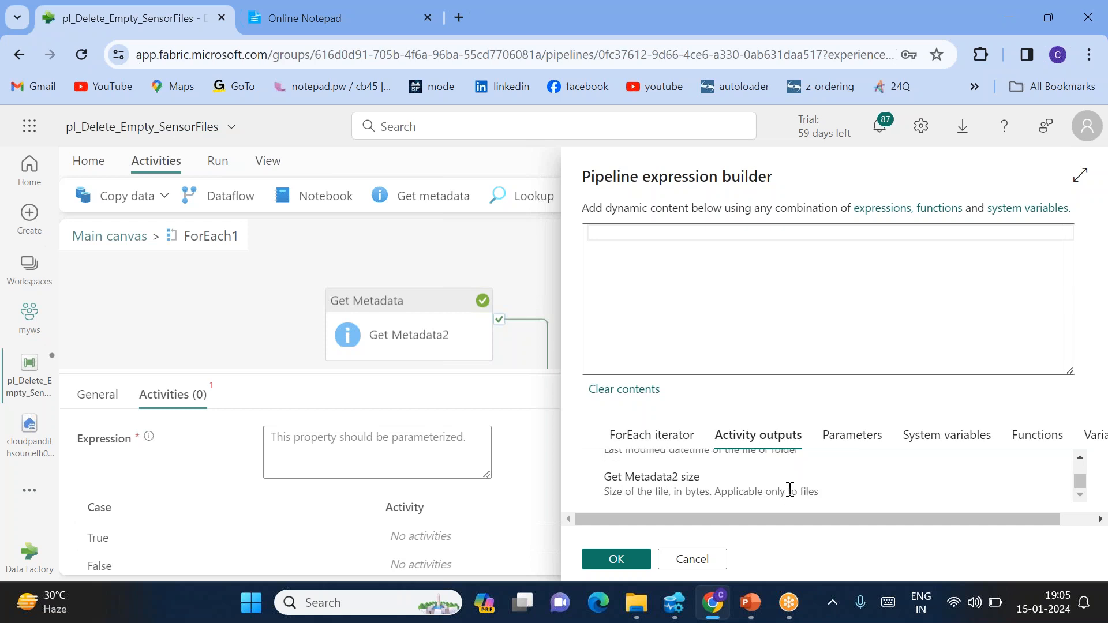
left_click(675, 494)
left_click_drag(684, 227, 853, 230)
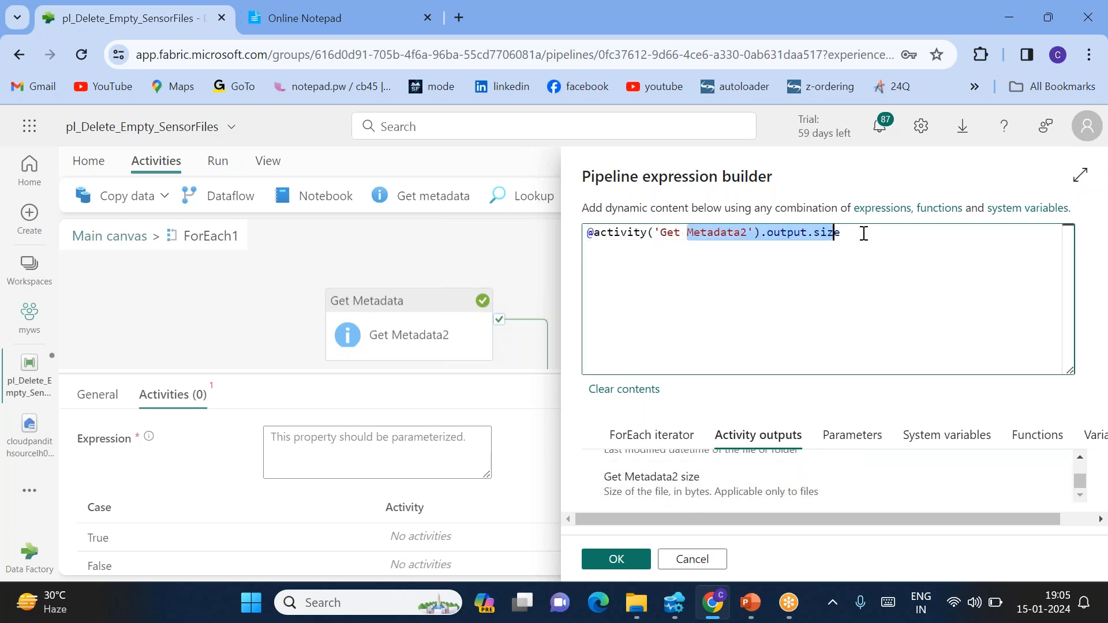
left_click(816, 329)
left_click(595, 235)
type("equals(")
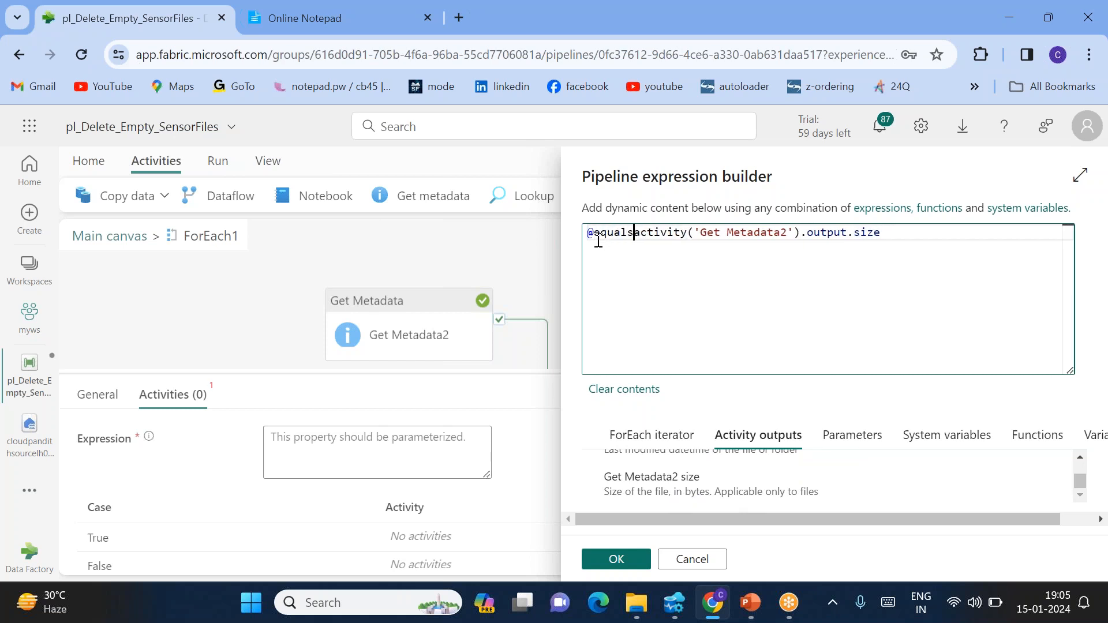
left_click(899, 233)
type(",0)")
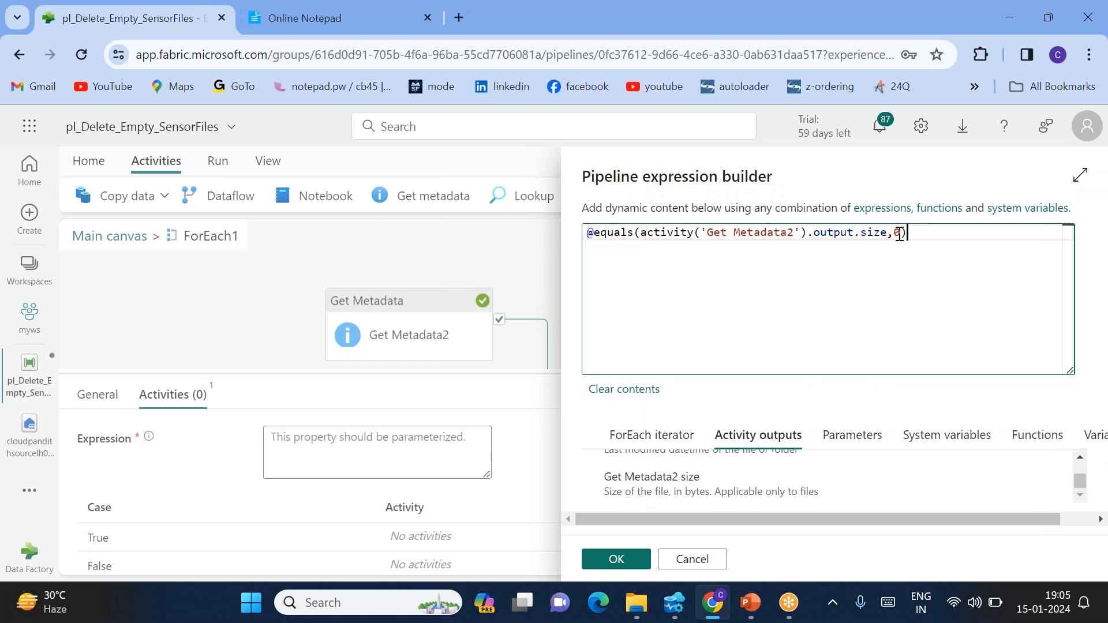
left_click_drag(910, 234, 586, 233)
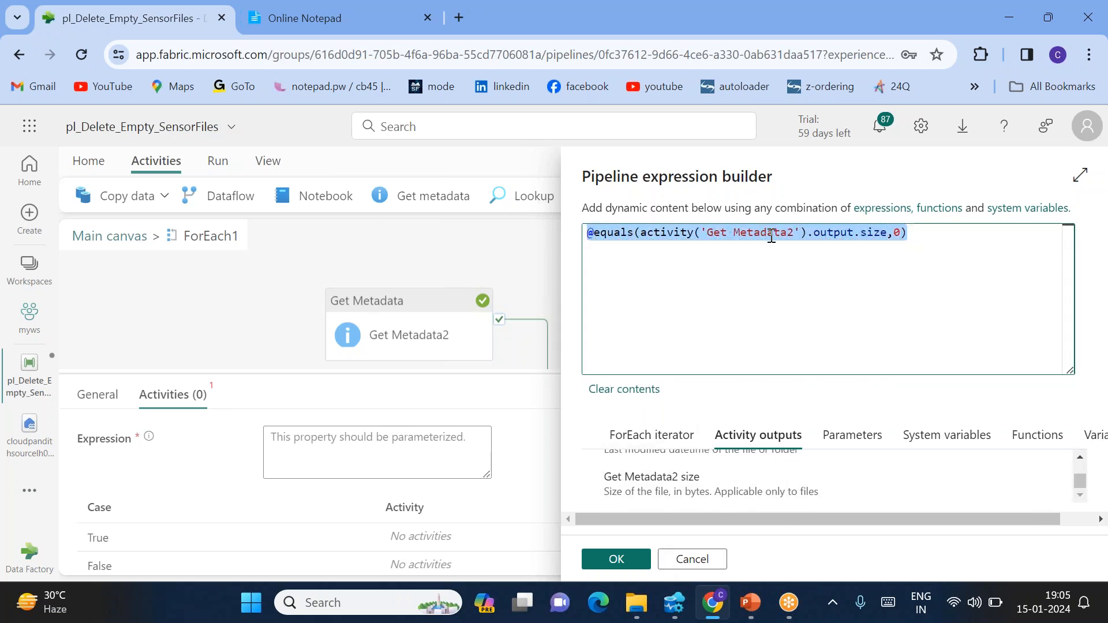
left_click(771, 237)
double_click(896, 232)
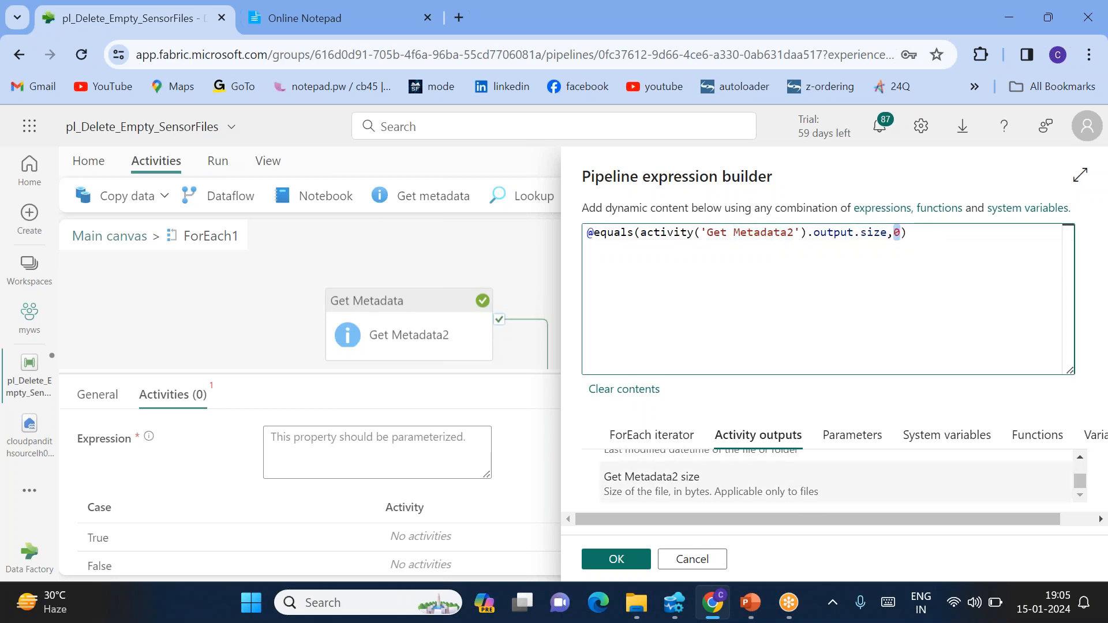
left_click(615, 559)
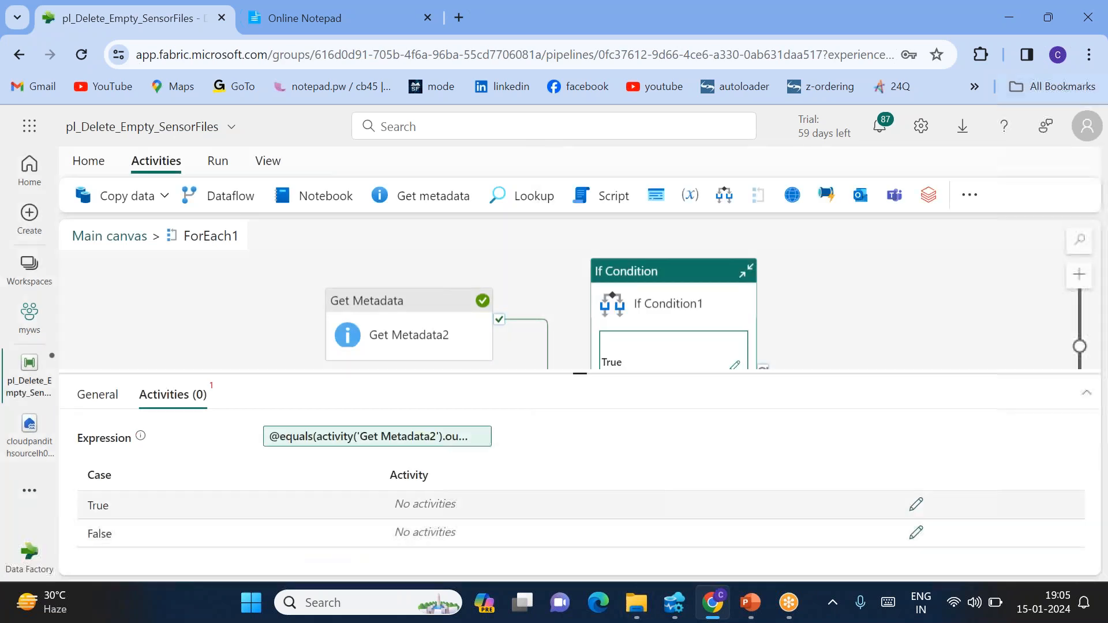
Open If Condition1's empty True case activities canvas
left_click_drag(89, 505, 112, 505)
left_click(109, 504)
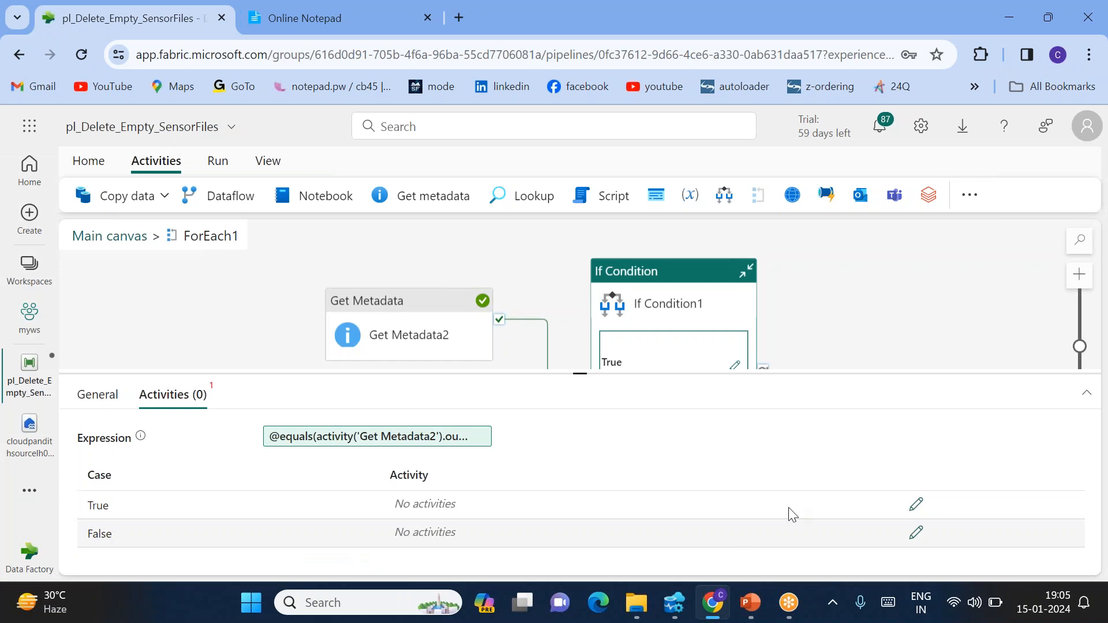
left_click(917, 506)
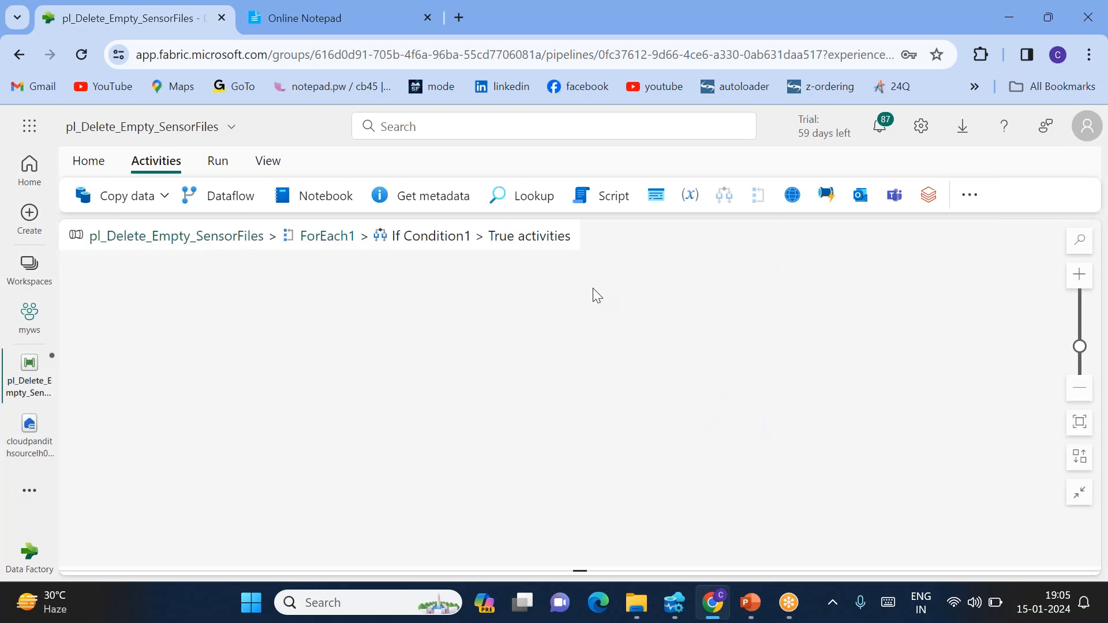
left_click_drag(495, 238, 559, 241)
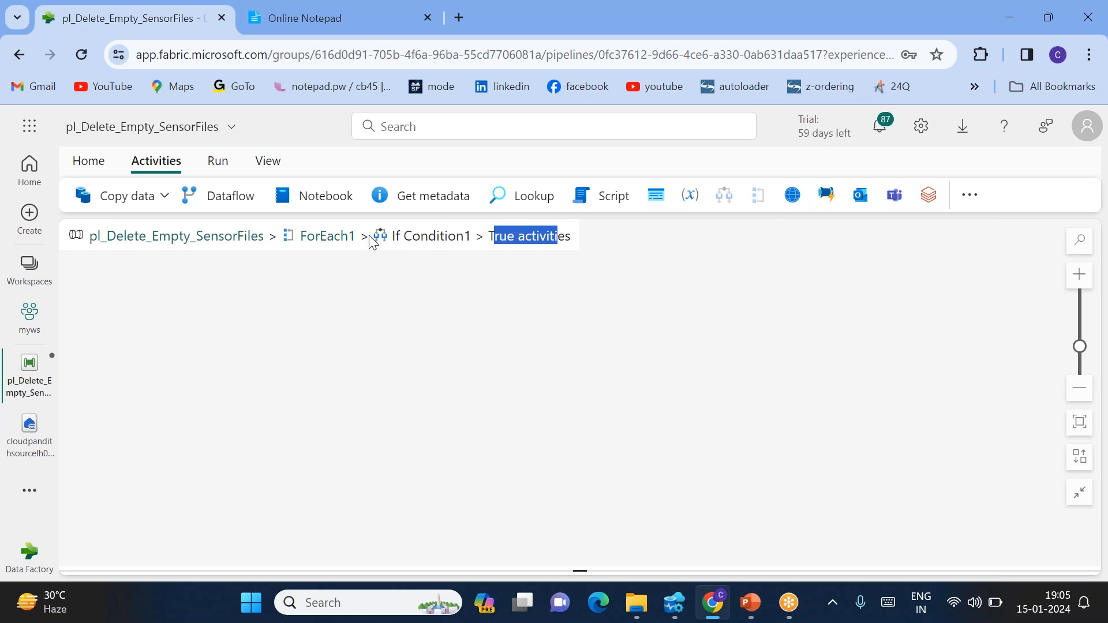
left_click(338, 238)
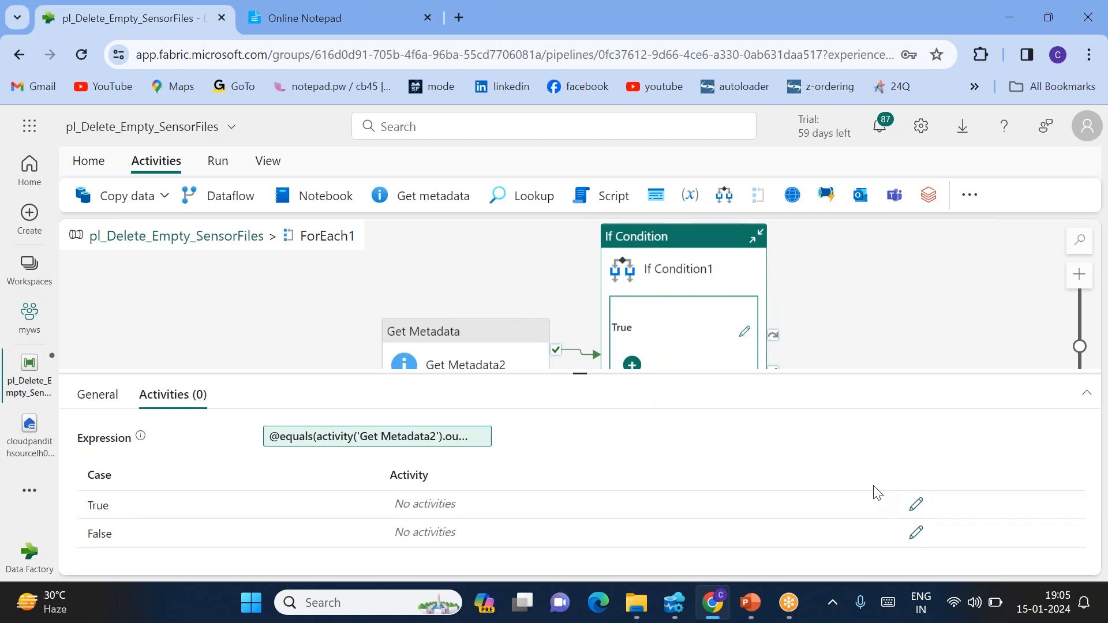
left_click(916, 506)
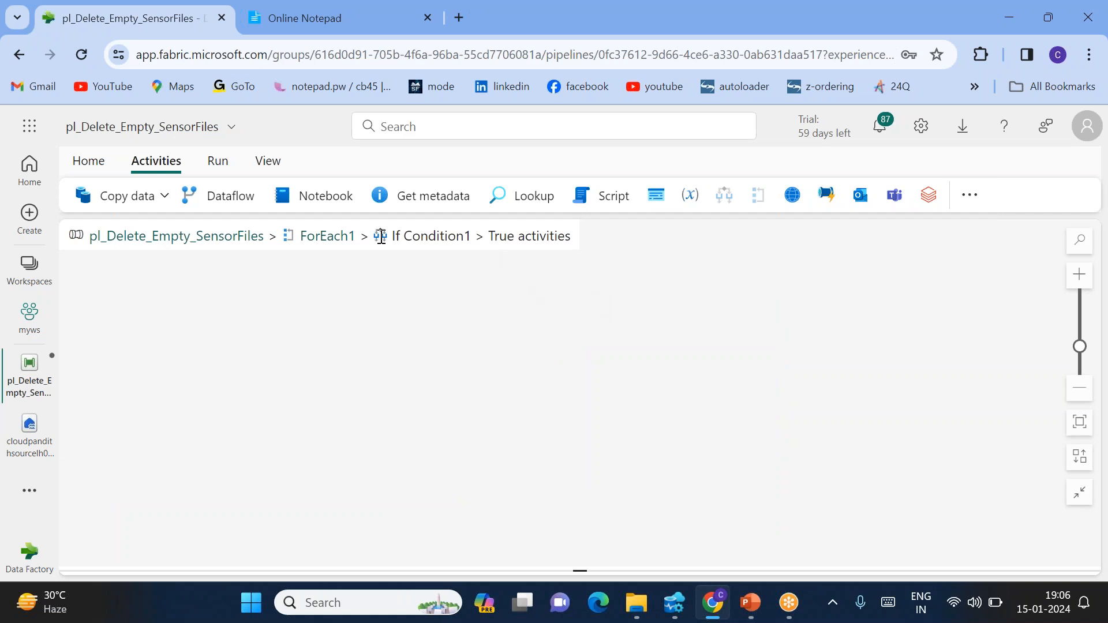
left_click(968, 195)
Add Delete data1 to the True branch with workspace lakehouse cloudpandithsourcelh001 as its source
left_click(969, 296)
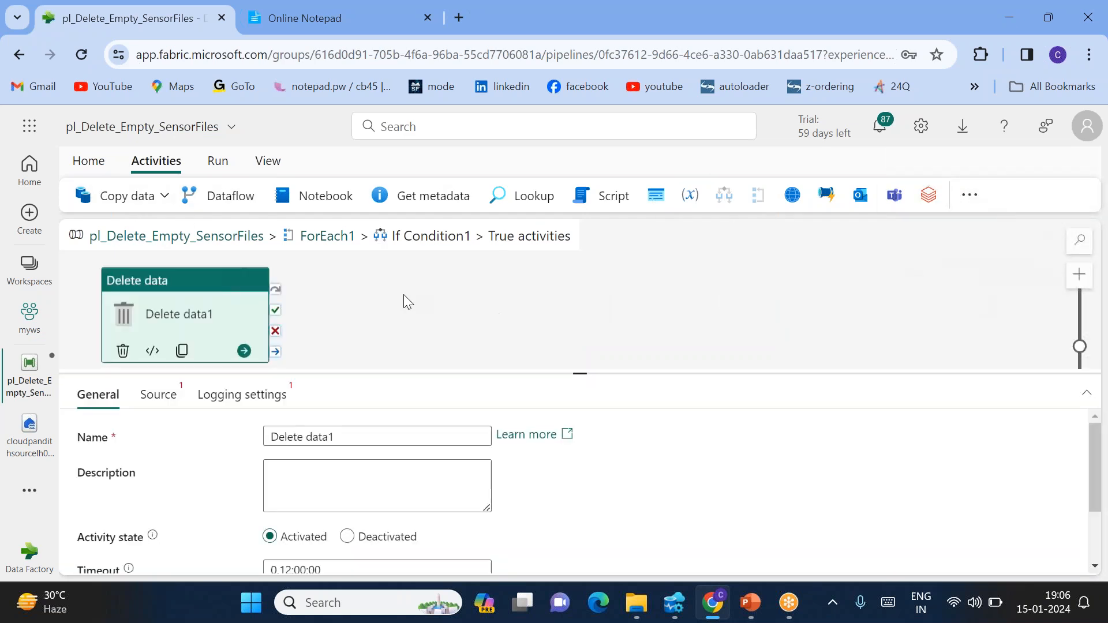
left_click_drag(173, 321, 494, 319)
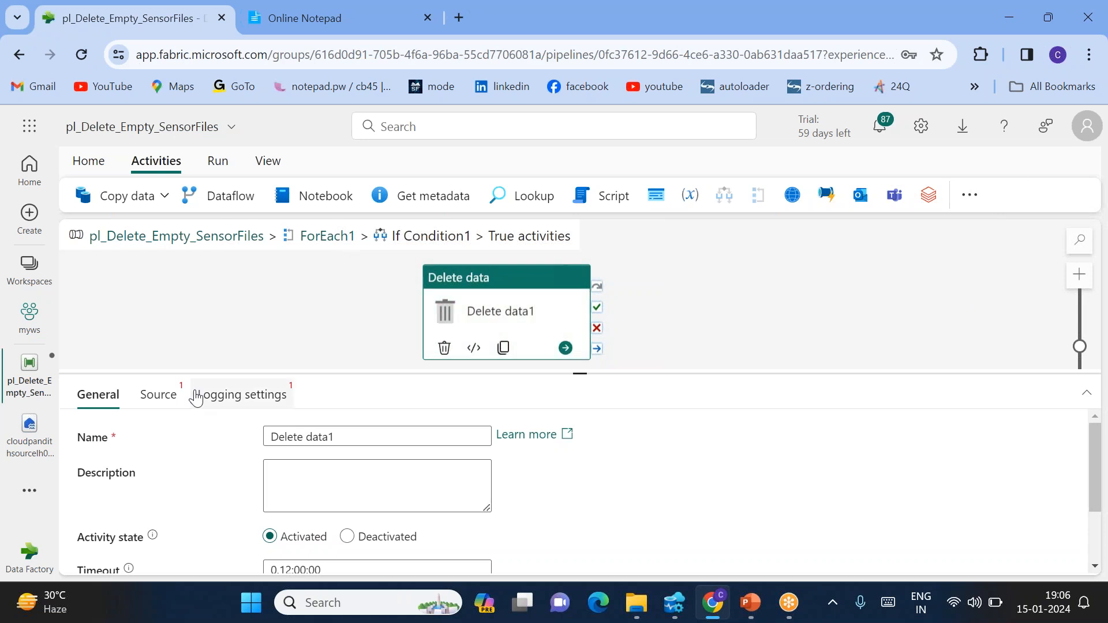
left_click(142, 401)
left_click(269, 437)
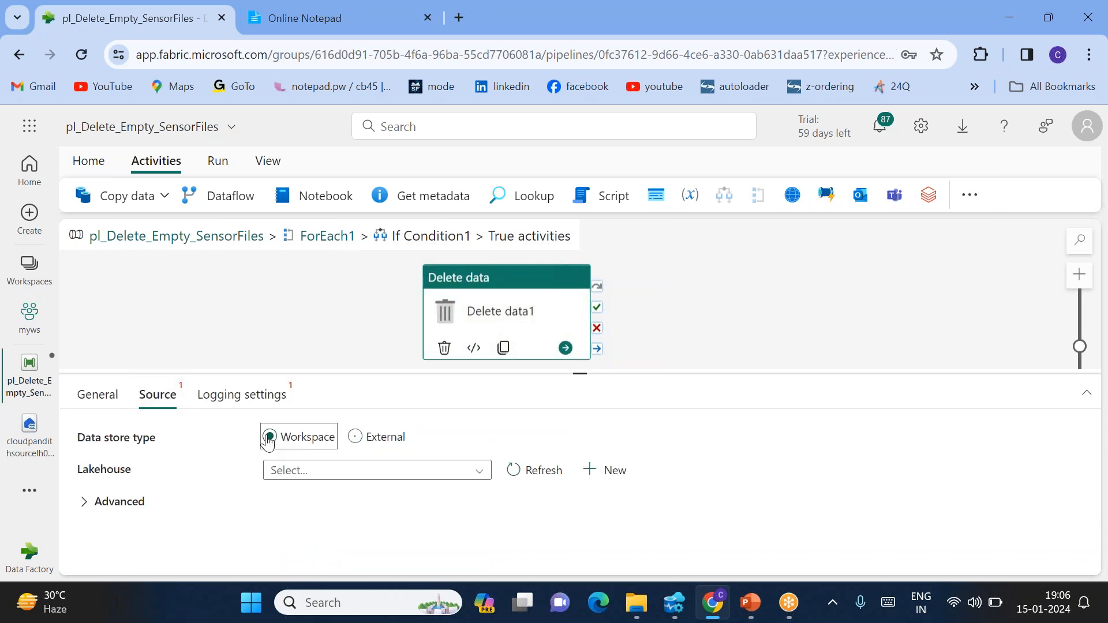
left_click(315, 478)
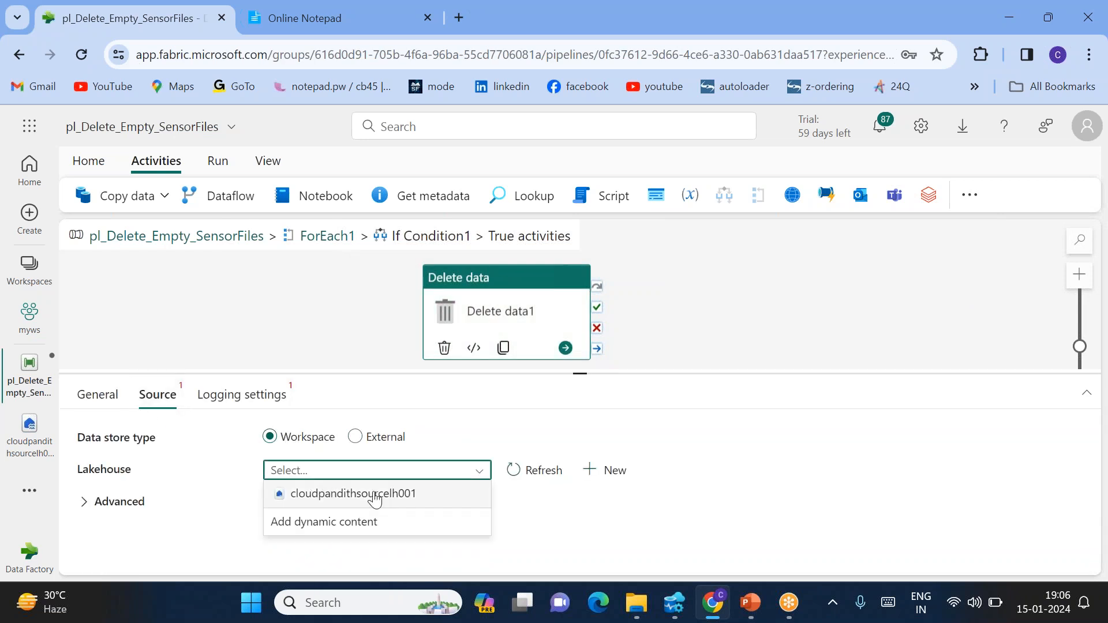
left_click(371, 494)
Paste the dated staging/sensor_data folder expression into the File path directory
left_click(344, 538)
key("ctrl+v")
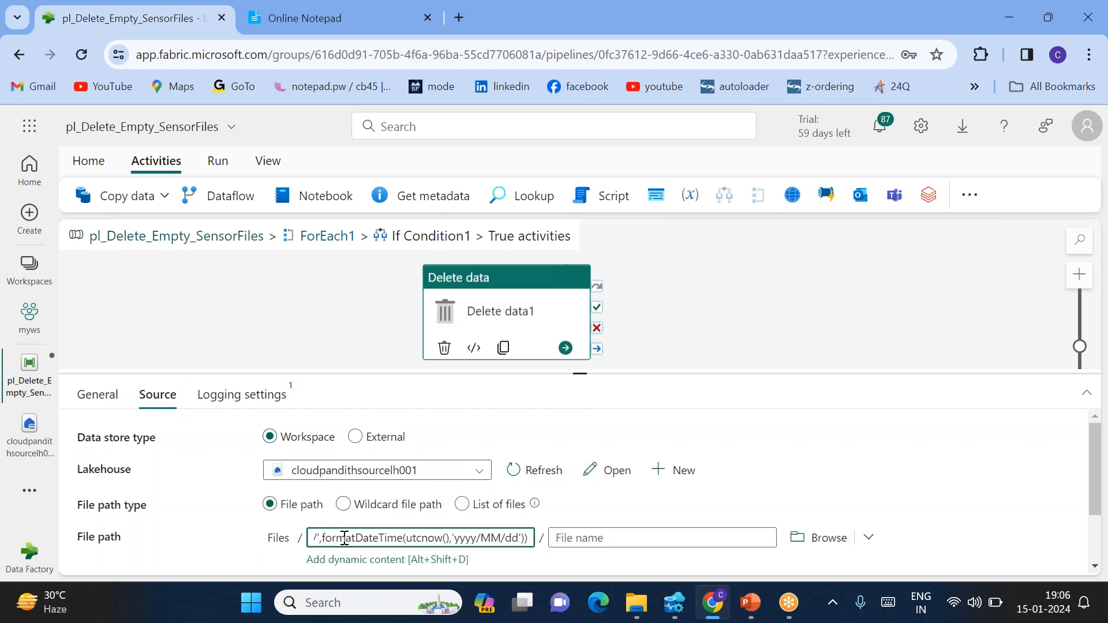
left_click(347, 538)
scroll(347, 538, "left", 3)
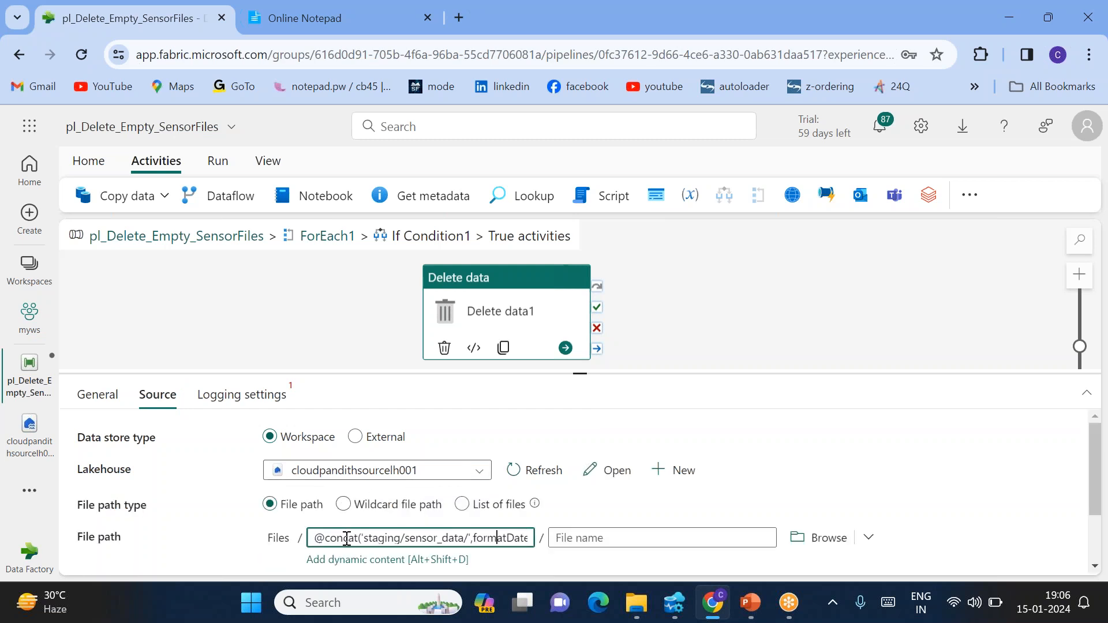
key("End")
left_click(609, 537)
scroll(610, 538, "down", 1)
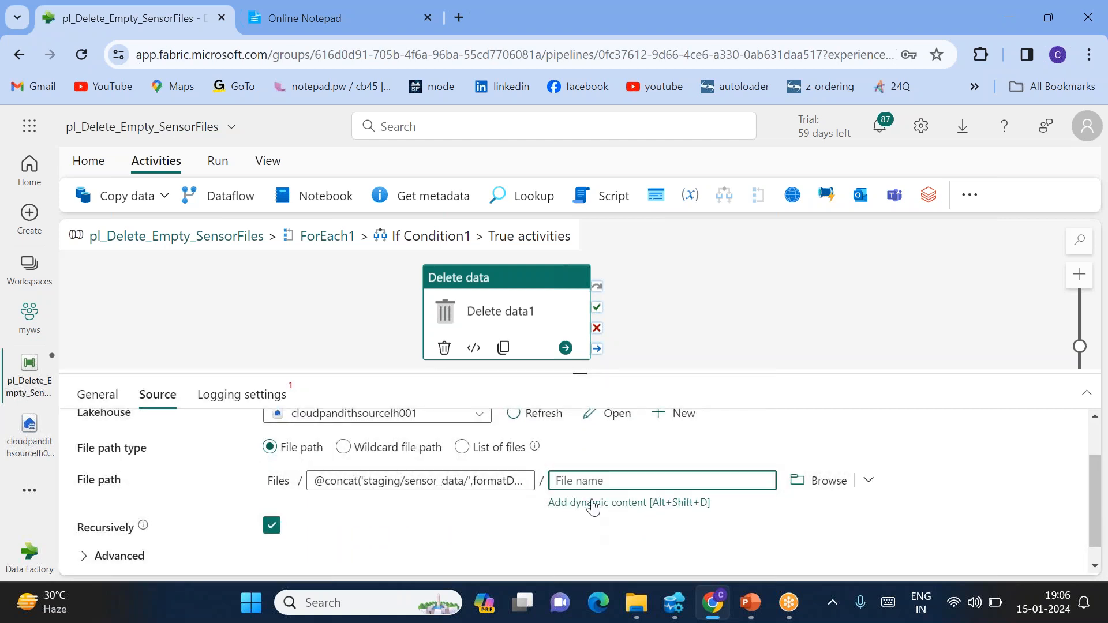
left_click(593, 503)
scroll(715, 487, "down", 2)
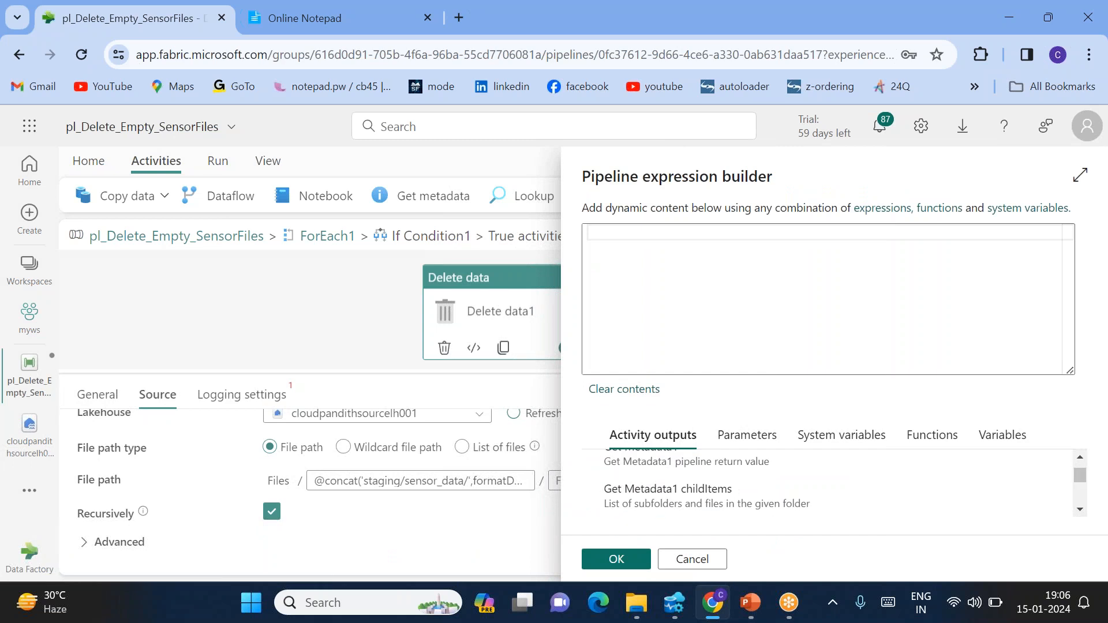
scroll(685, 489, "up", 2)
left_click(636, 272)
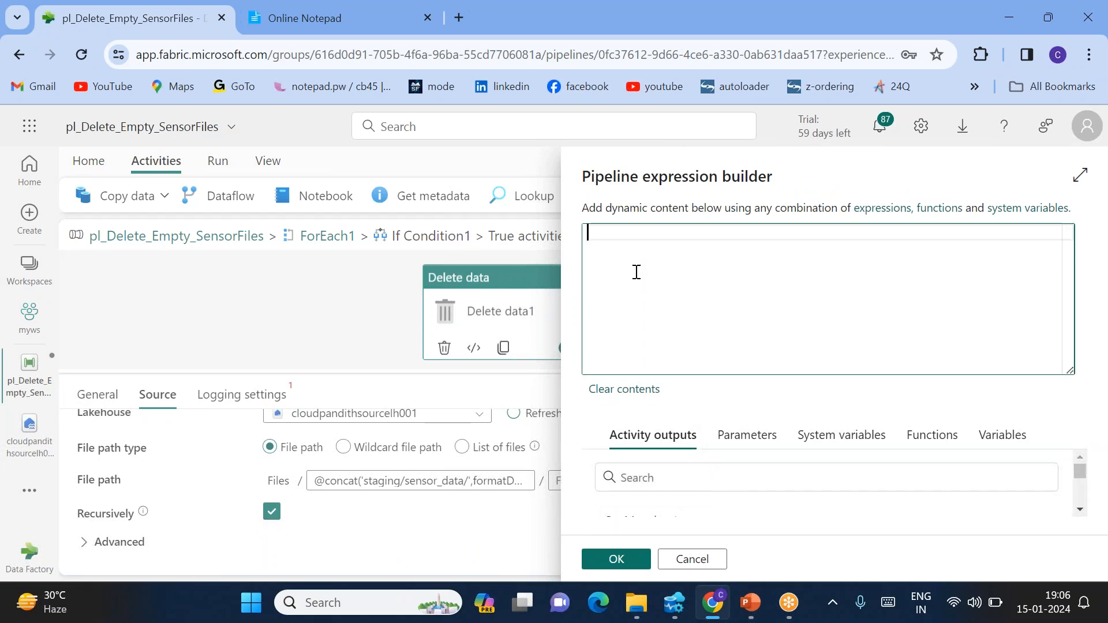
type("@item()")
key("Right")
type(".name")
left_click(615, 559)
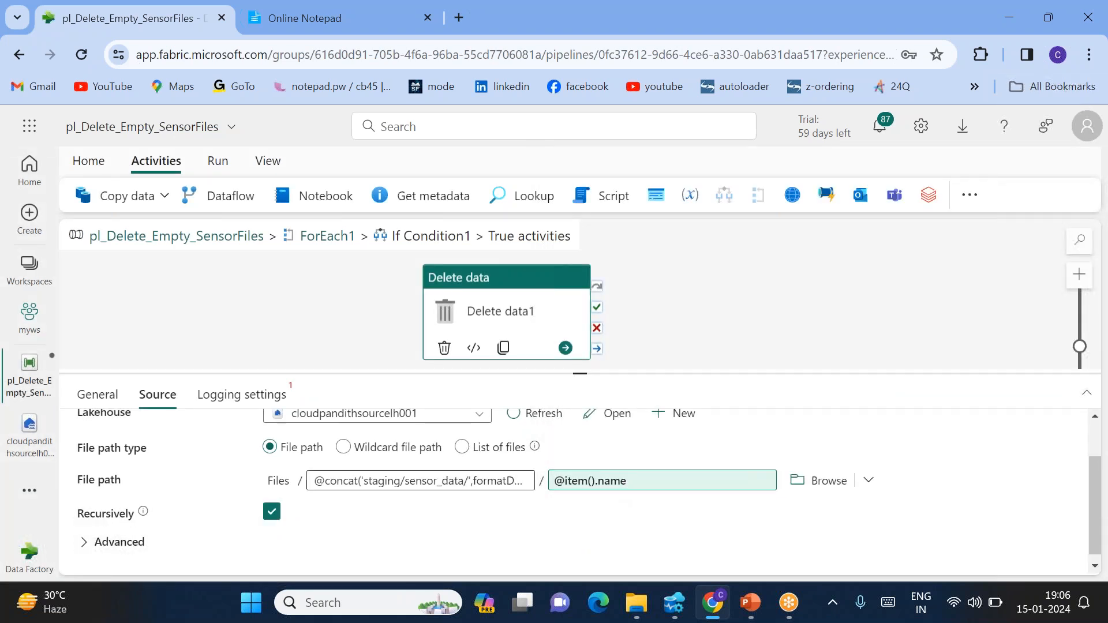
Disable logging for Delete data1 and return to the ForEach1 loop
scroll(448, 496, "up", 1)
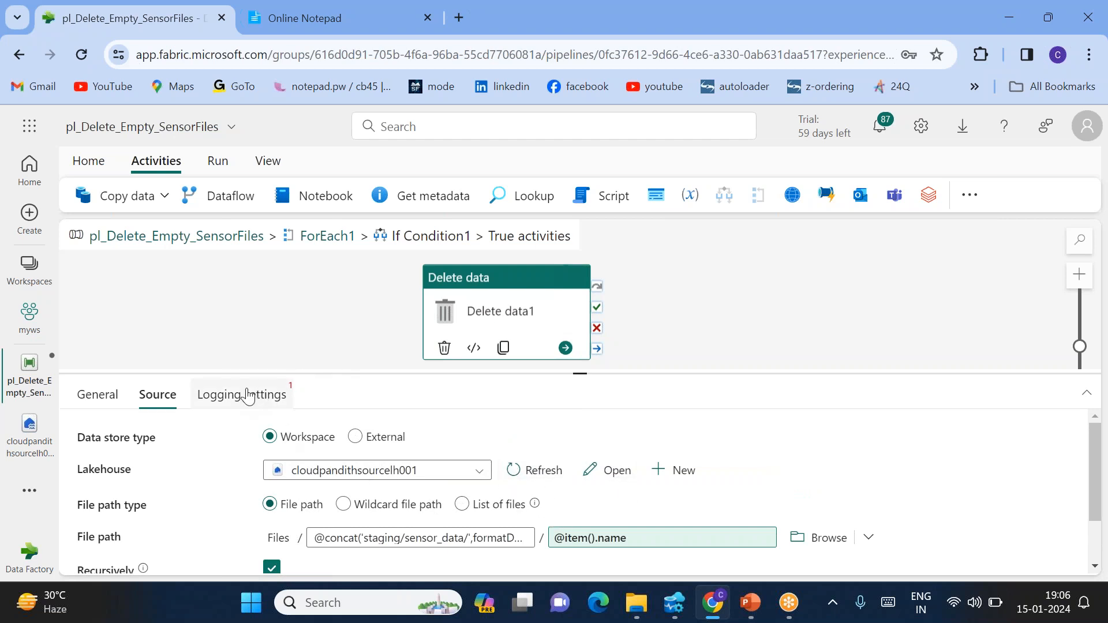
left_click(247, 397)
left_click(271, 435)
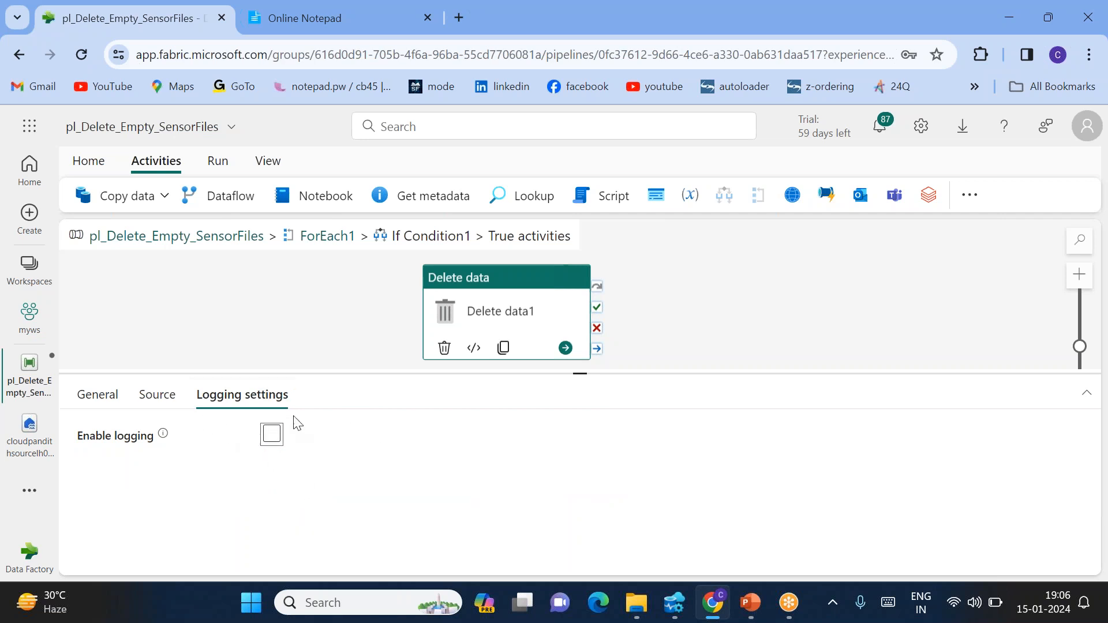
left_click(169, 404)
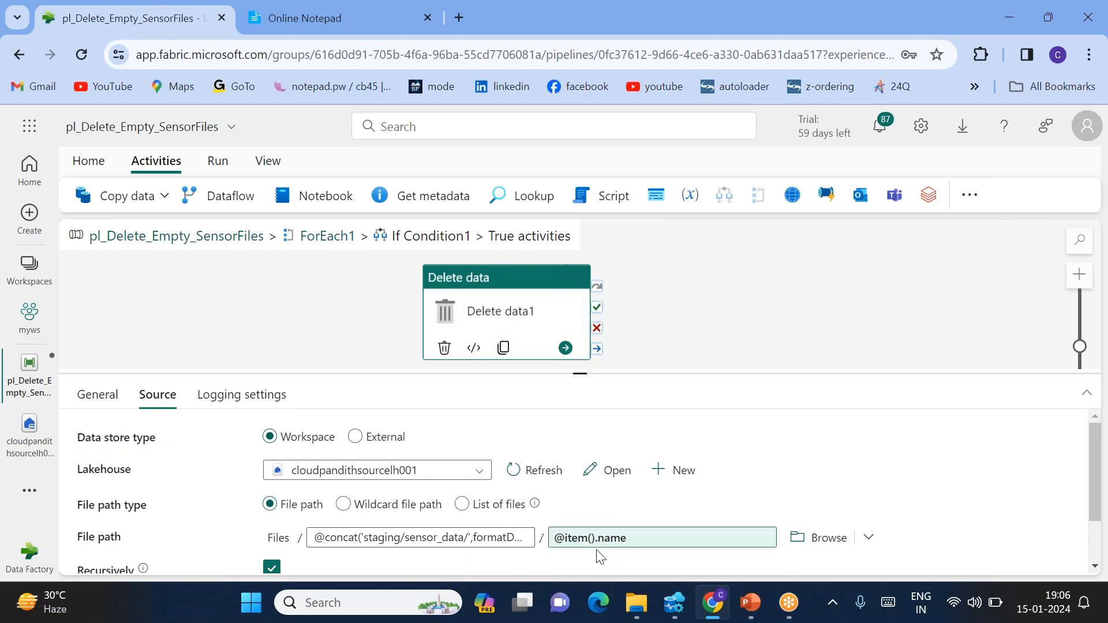
left_click(323, 235)
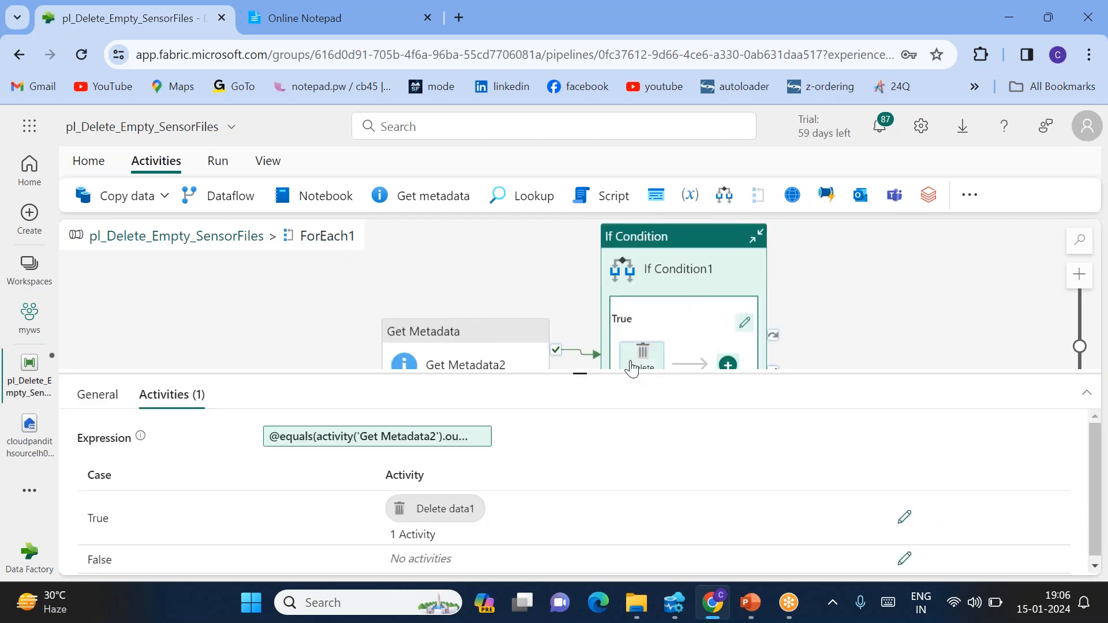
Return to the top-level pipeline and review Get Metadata1 and ForEach1
left_click_drag(579, 374, 580, 509)
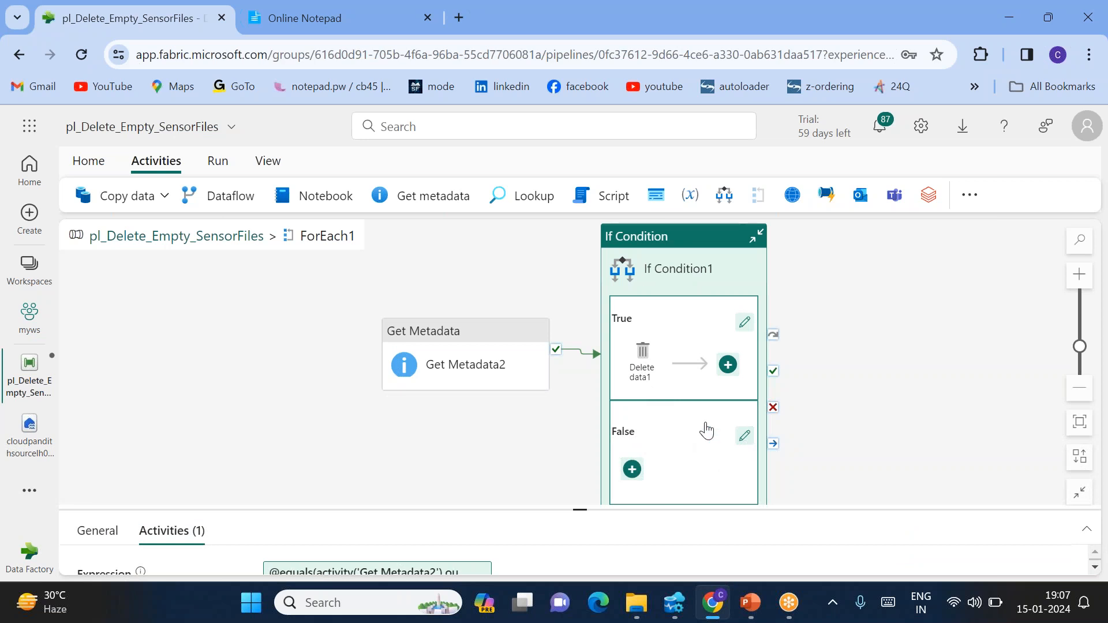
left_click_drag(518, 276, 451, 286)
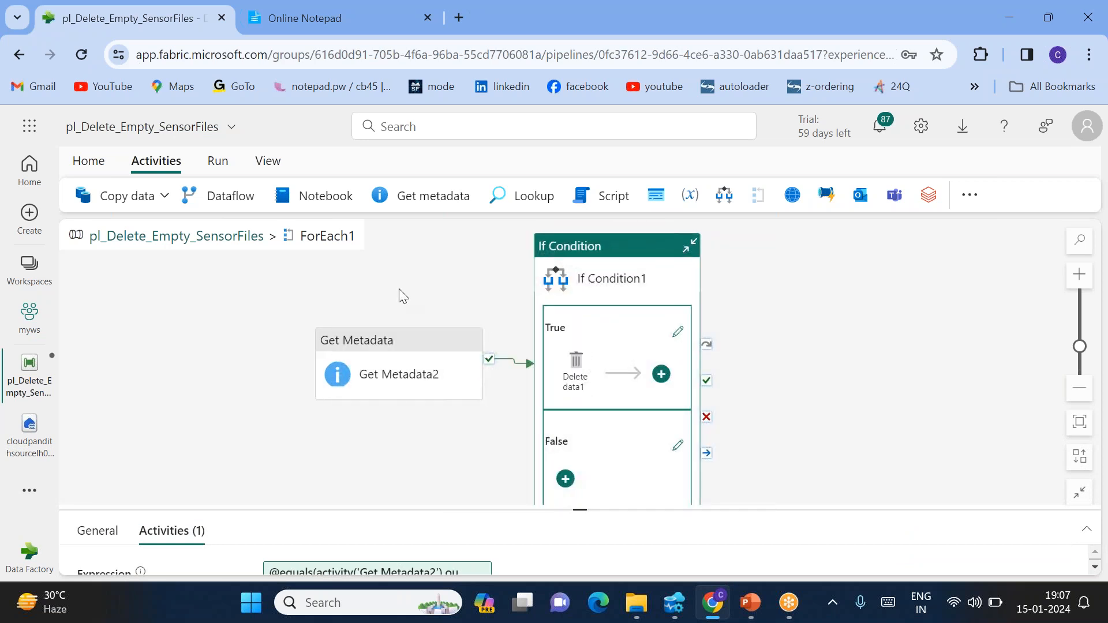
left_click(109, 166)
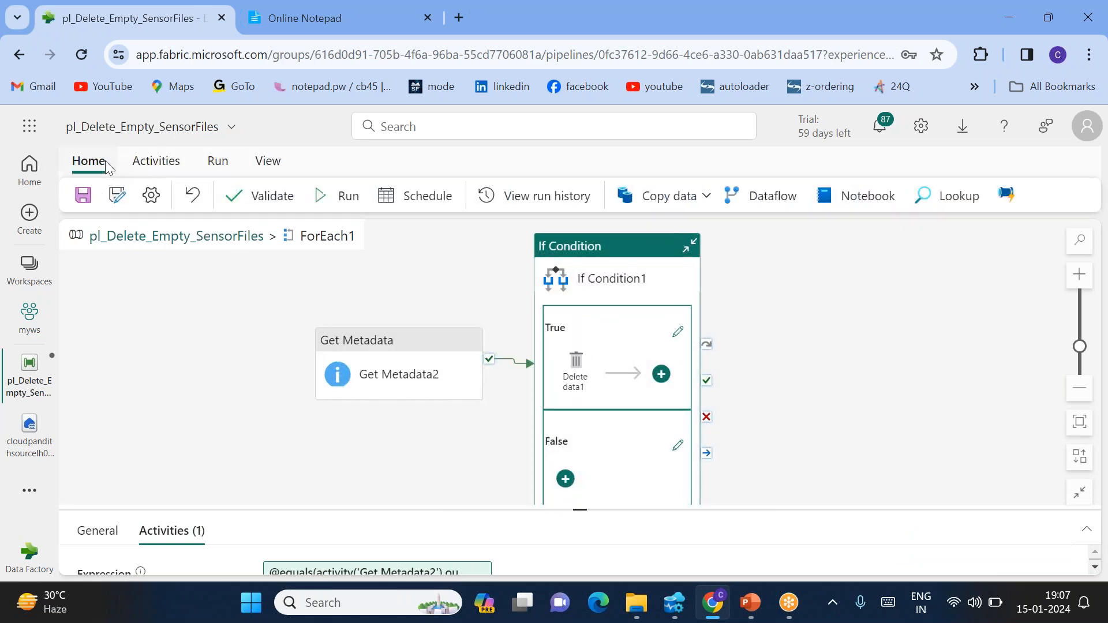
left_click(186, 238)
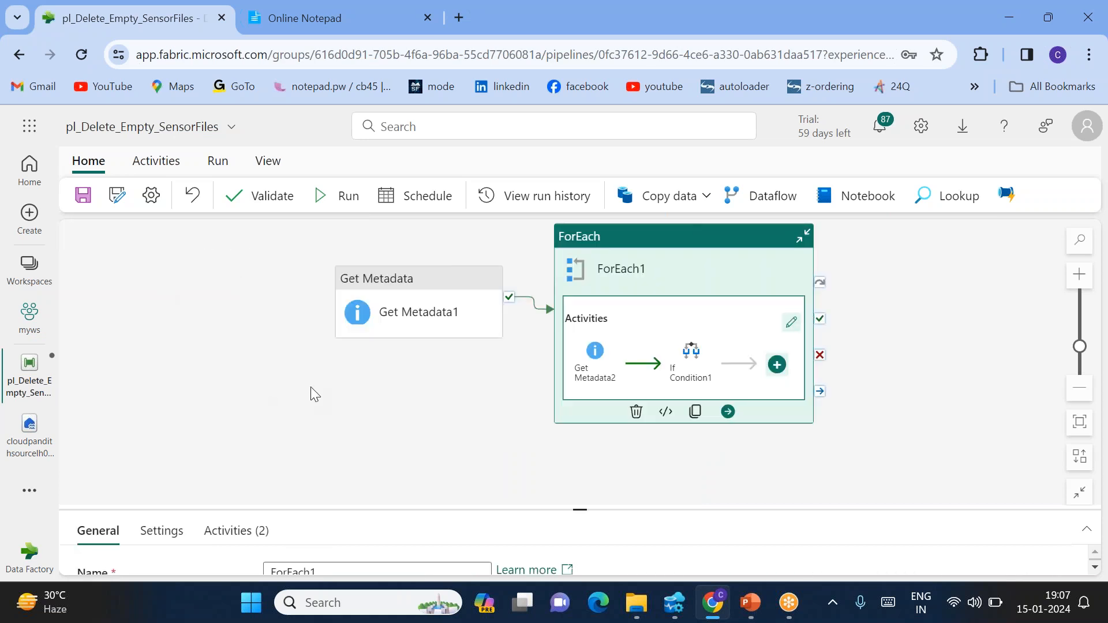
left_click(434, 289)
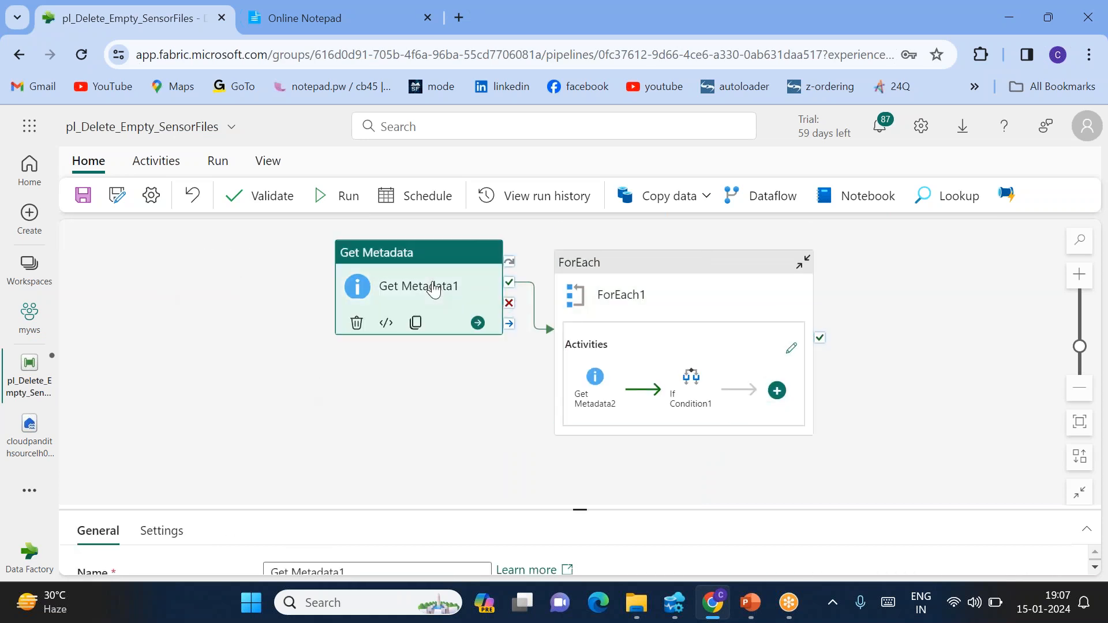
left_click(642, 298)
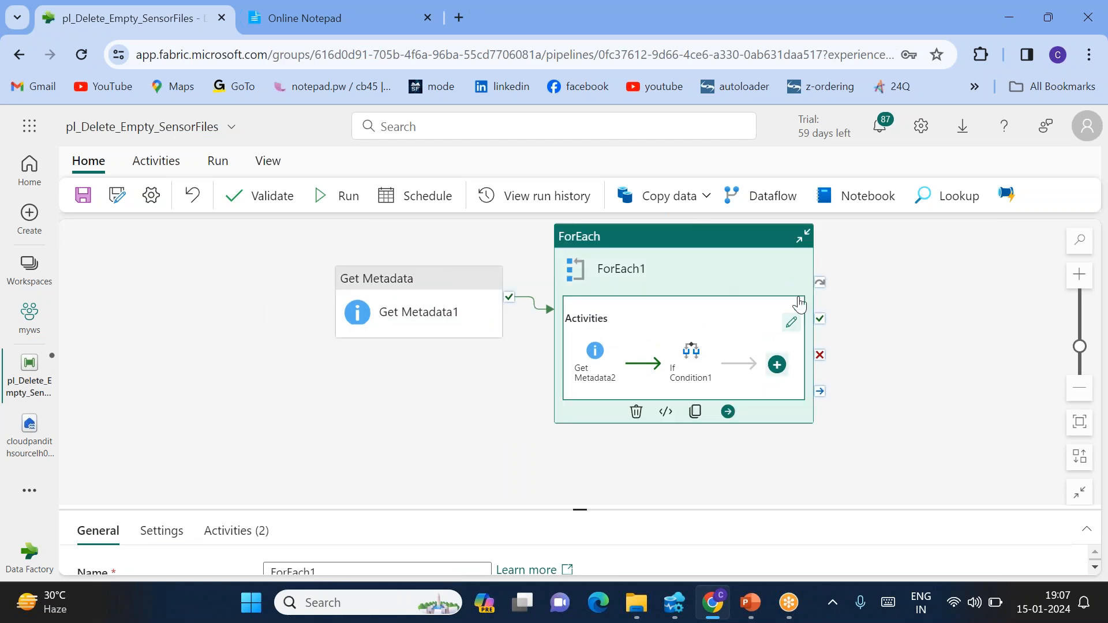
left_click(792, 322)
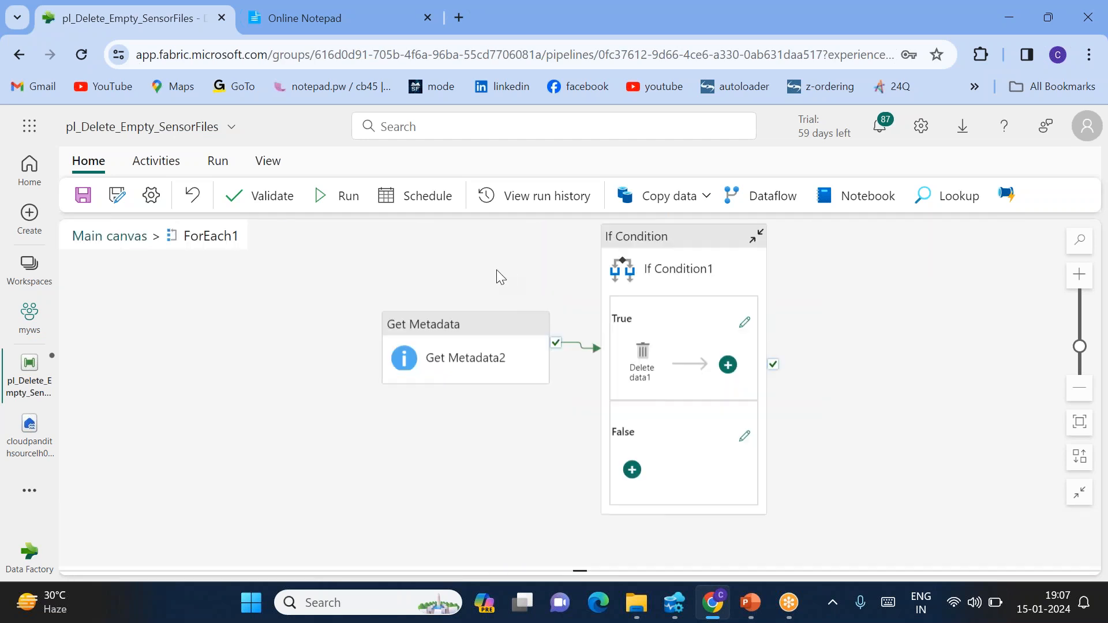
Review Get Metadata2 and If Condition1, then validate the pipeline with no errors found
left_click(444, 357)
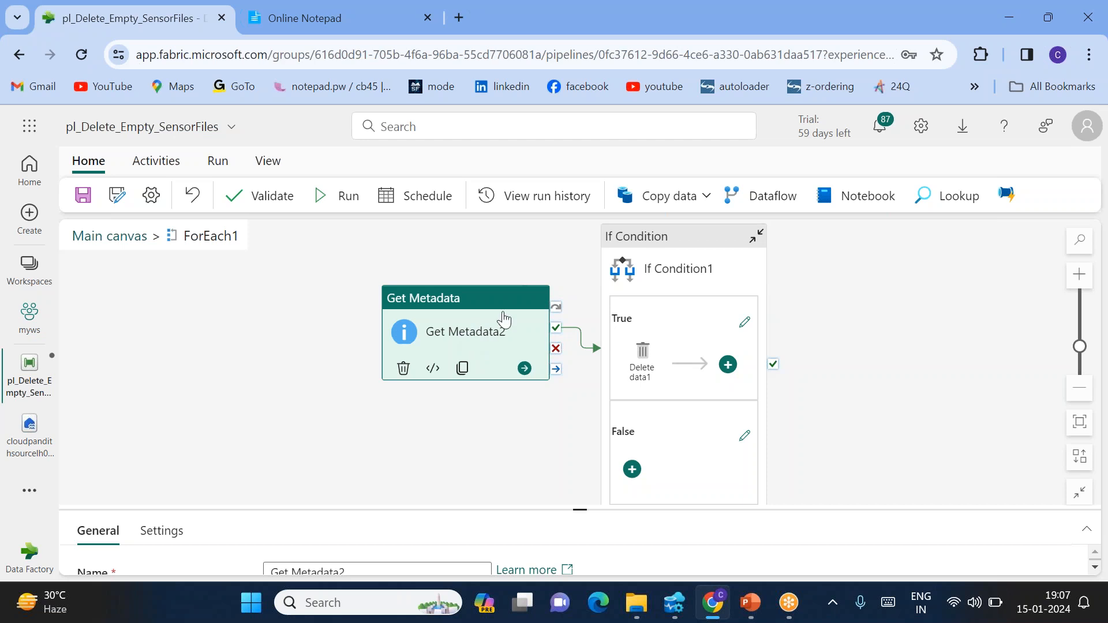
left_click(678, 266)
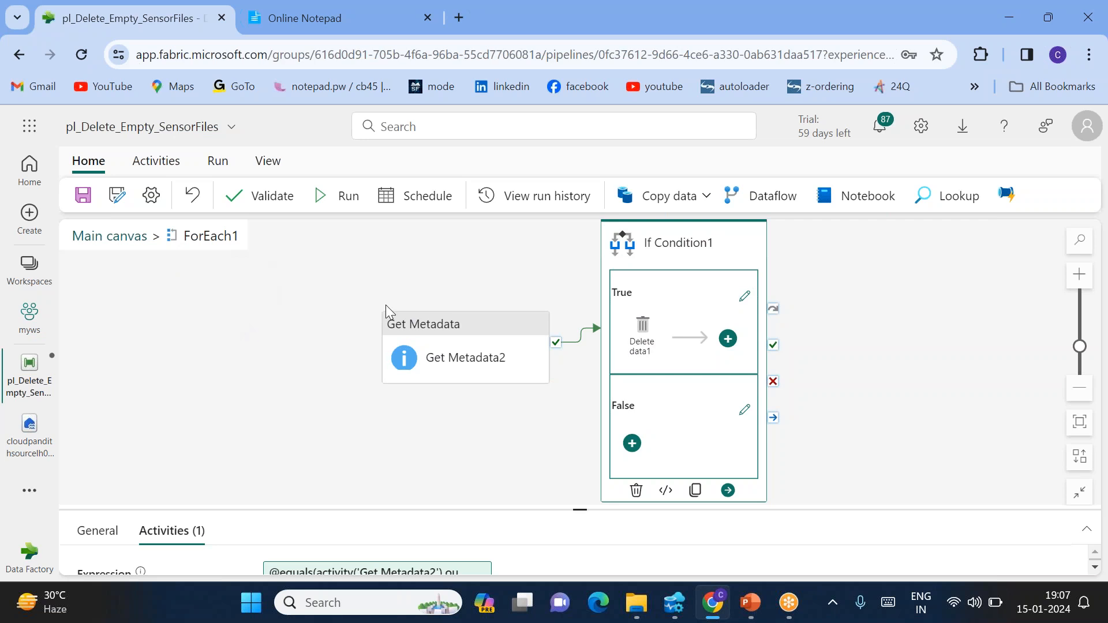
left_click(433, 356)
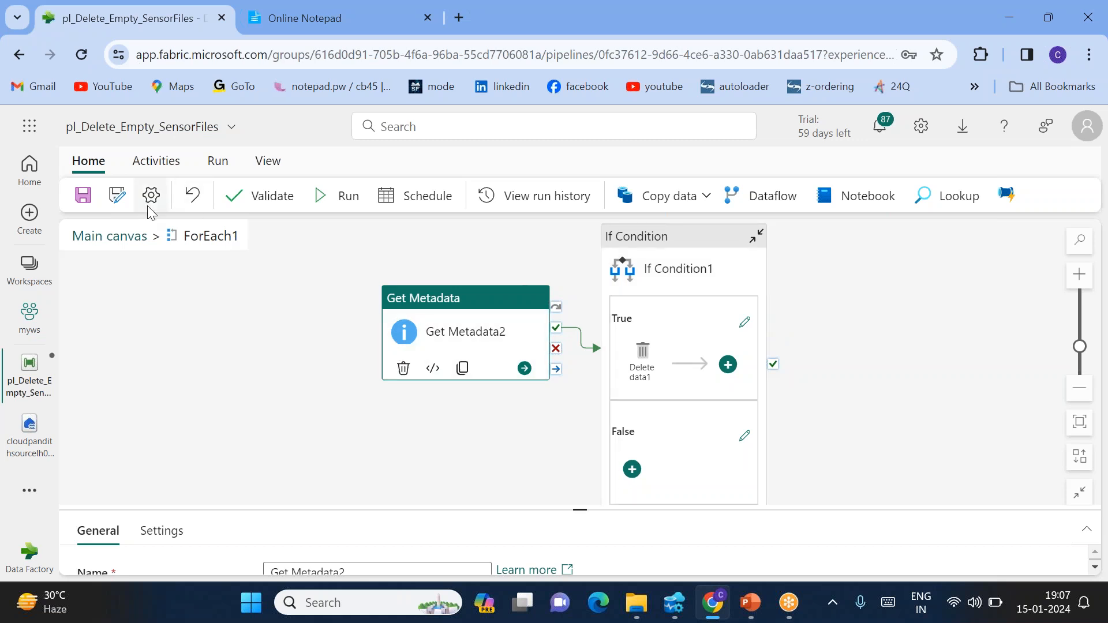
left_click(241, 205)
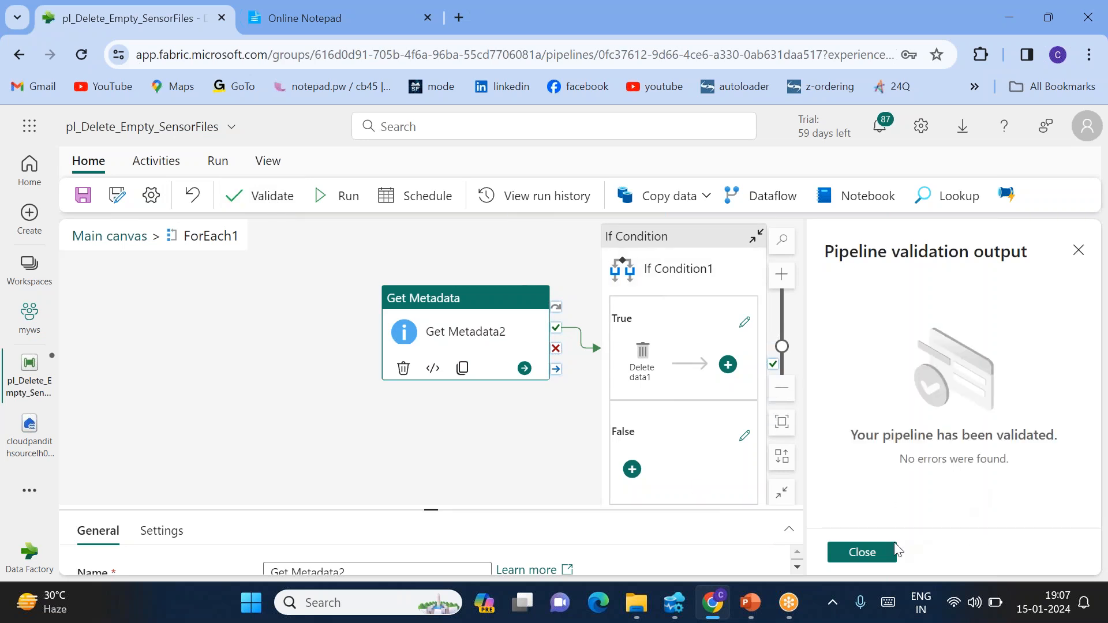
left_click(866, 552)
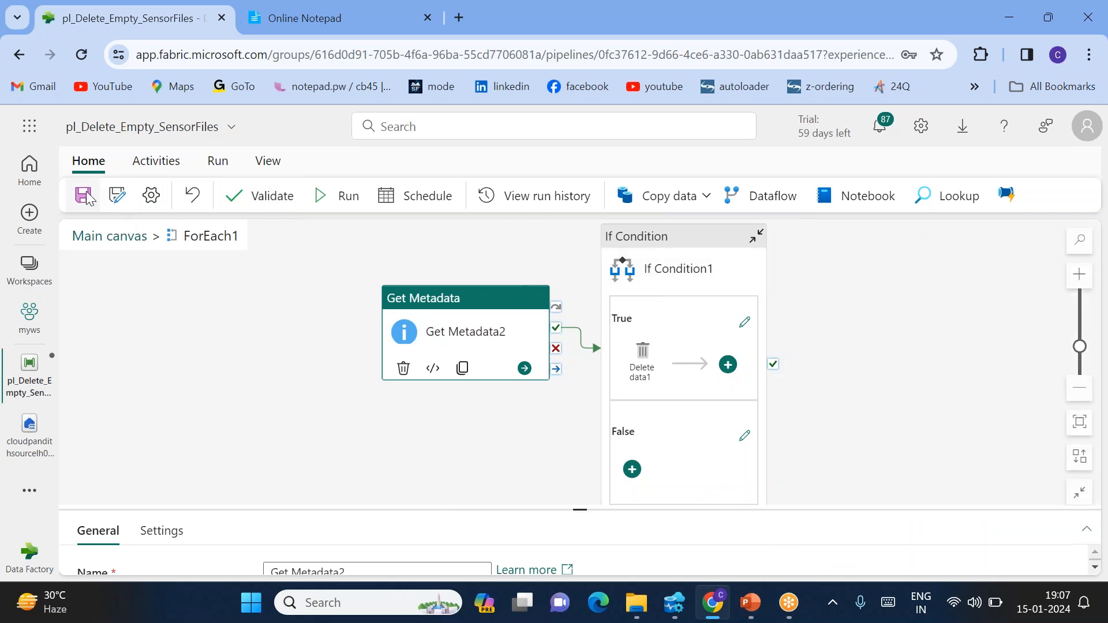
Save and run pl_Delete_Empty_SensorFiles, refreshing the Output until Get Metadata1 succeeds
left_click(84, 196)
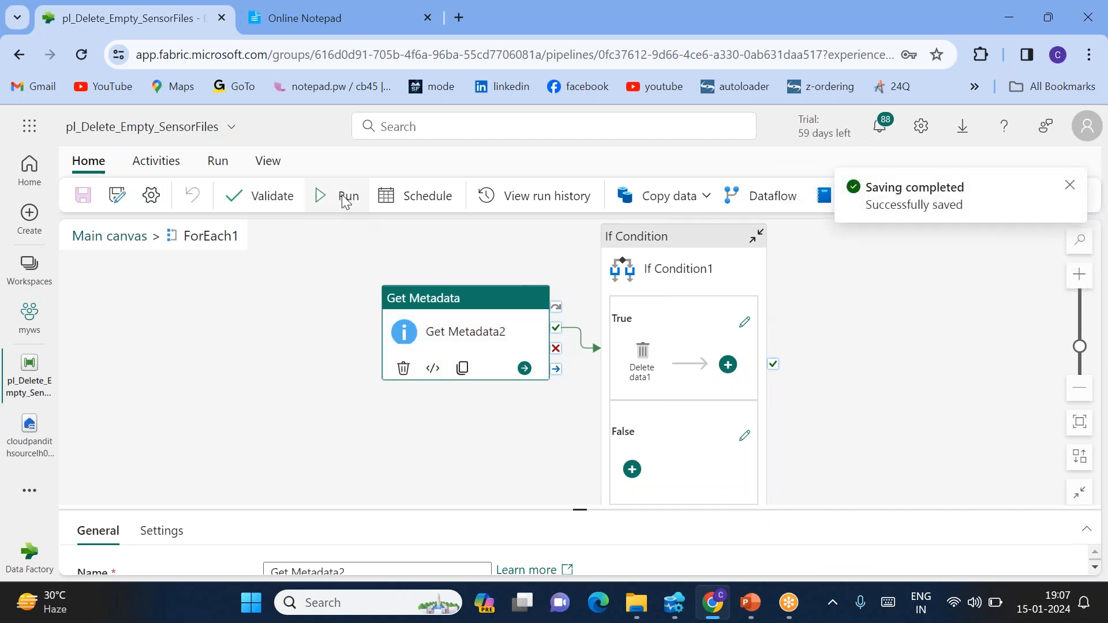
left_click(345, 196)
left_click_drag(546, 361, 559, 264)
left_click(445, 356)
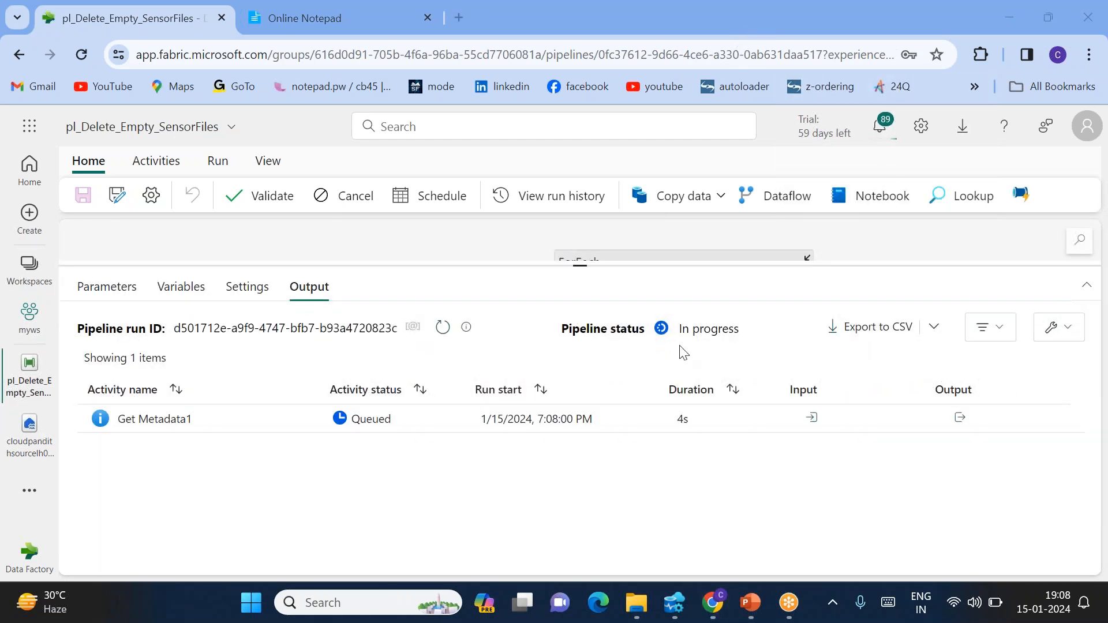
left_click(443, 328)
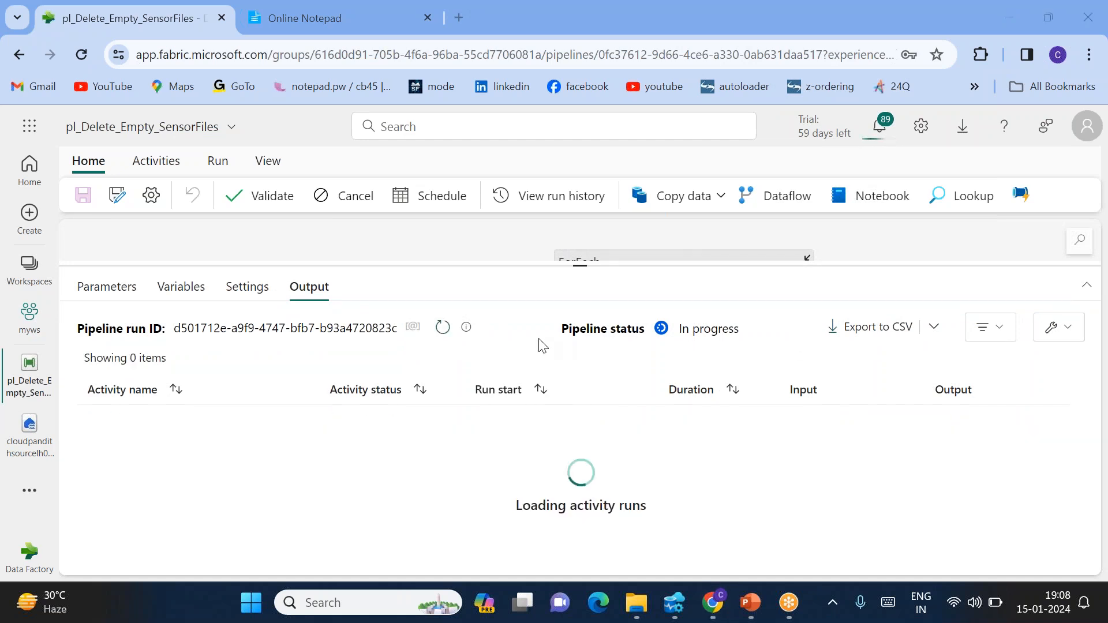
left_click(450, 330)
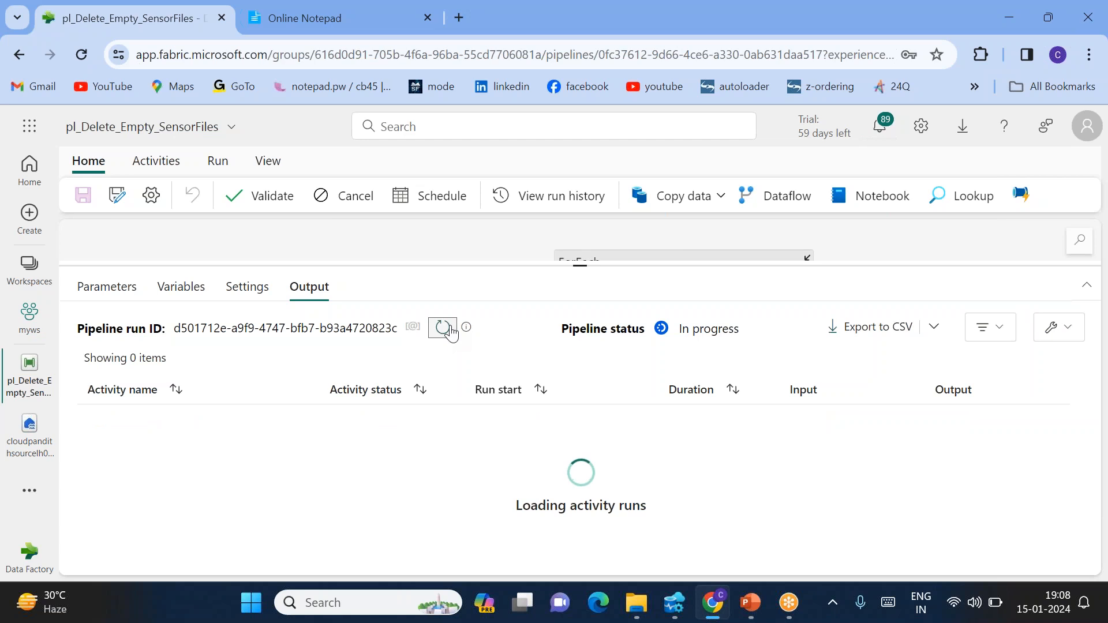
left_click(443, 328)
left_click(450, 328)
left_click(450, 329)
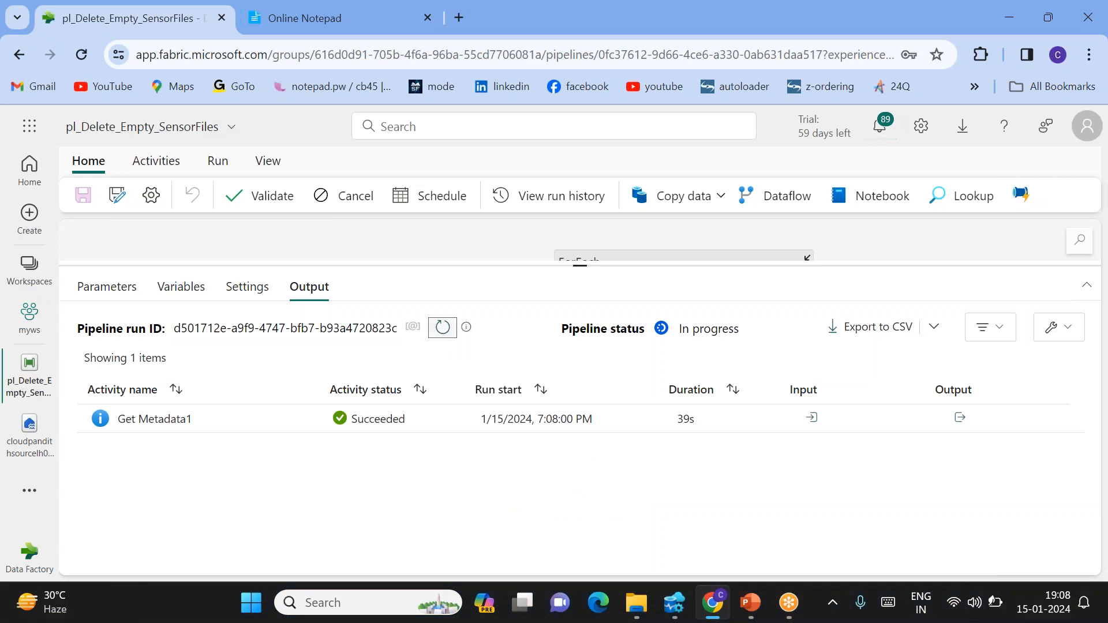
left_click(443, 328)
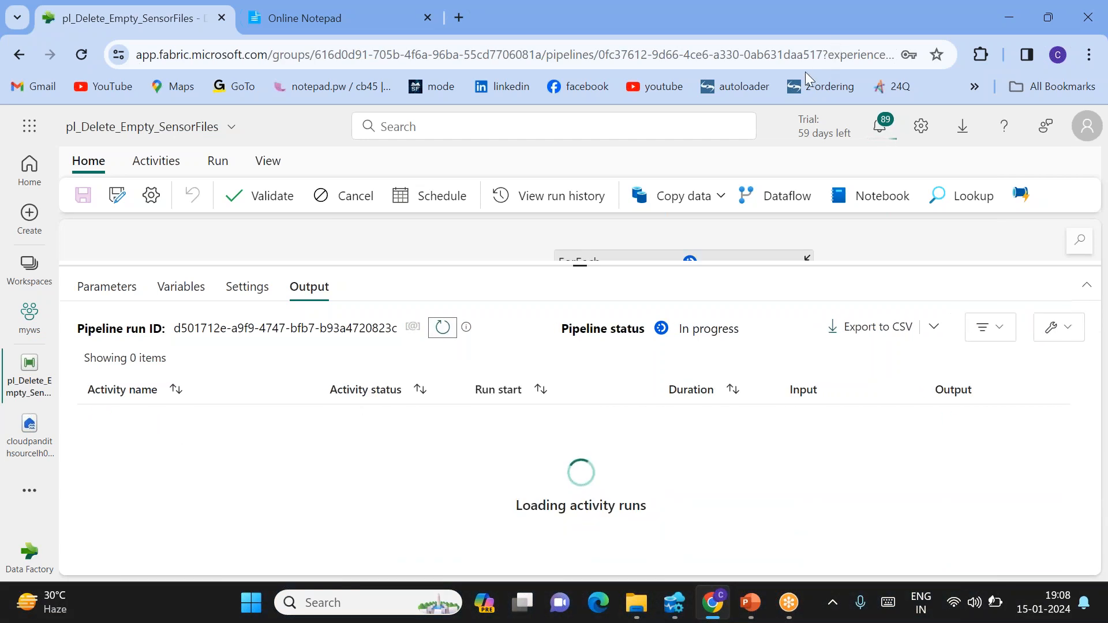
Read Get Metadata1's output JSON listing the sensor files in childItems
left_click(947, 417)
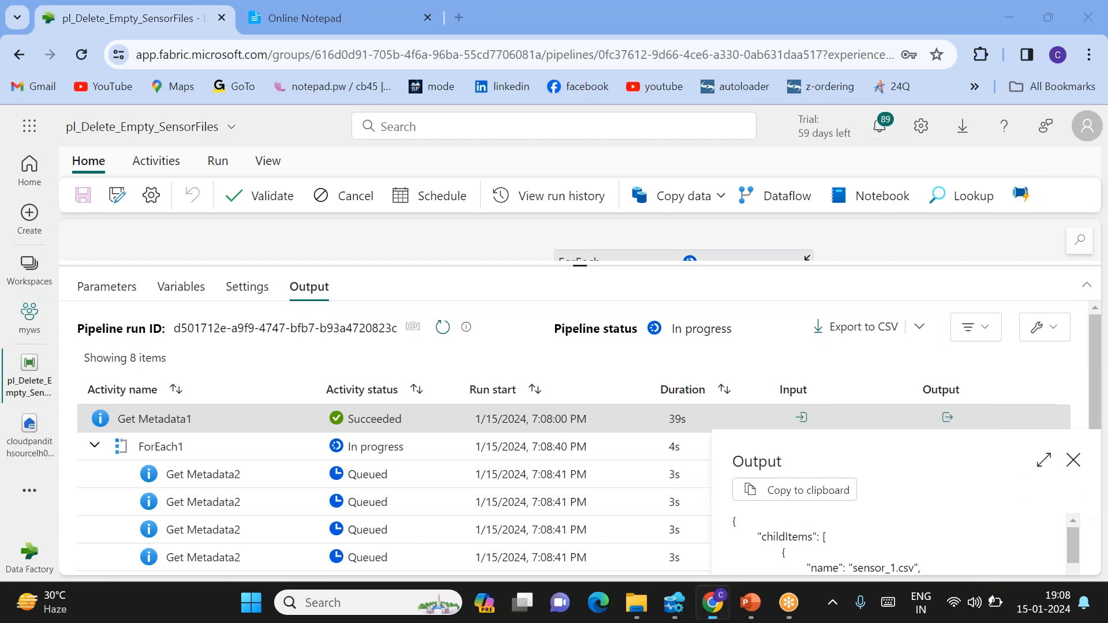
left_click(1043, 460)
scroll(334, 397, "down", 3)
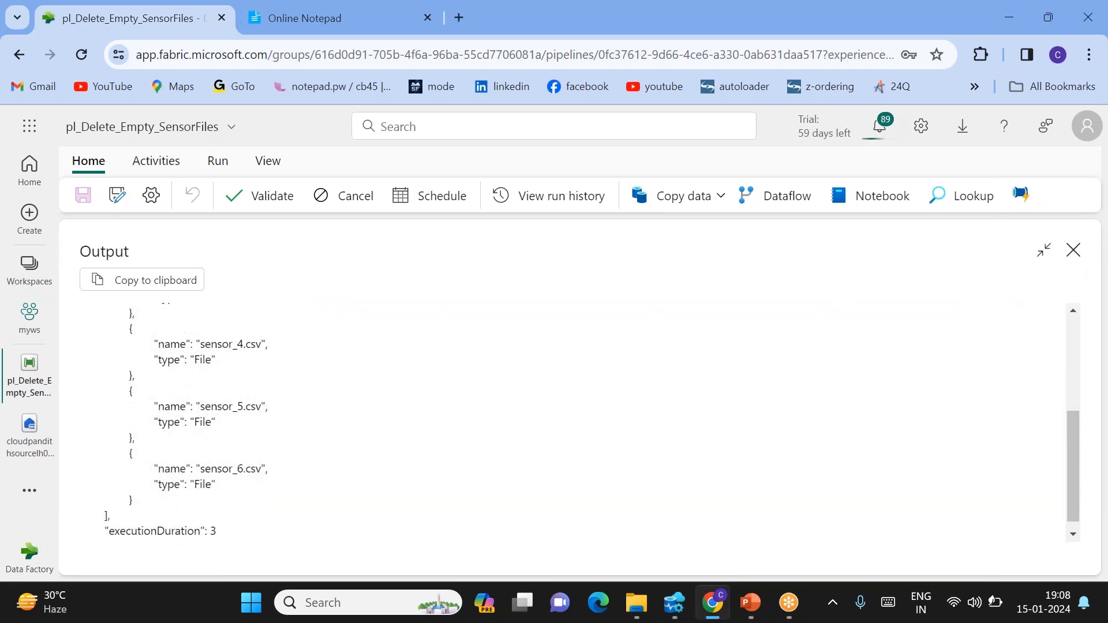
left_click(1073, 250)
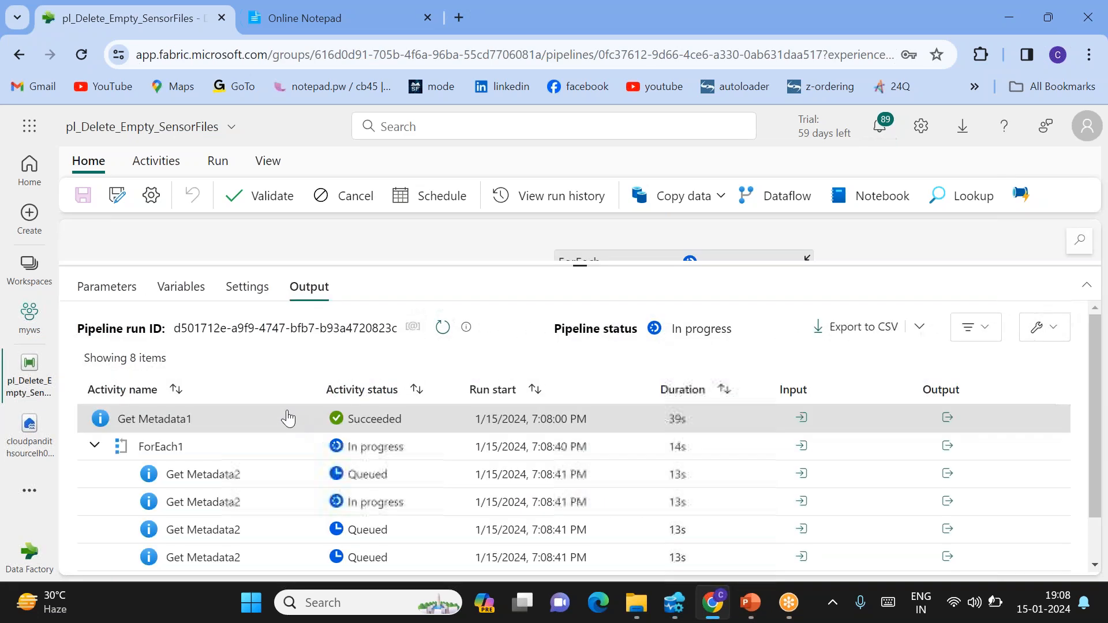
scroll(511, 395, "up", 1)
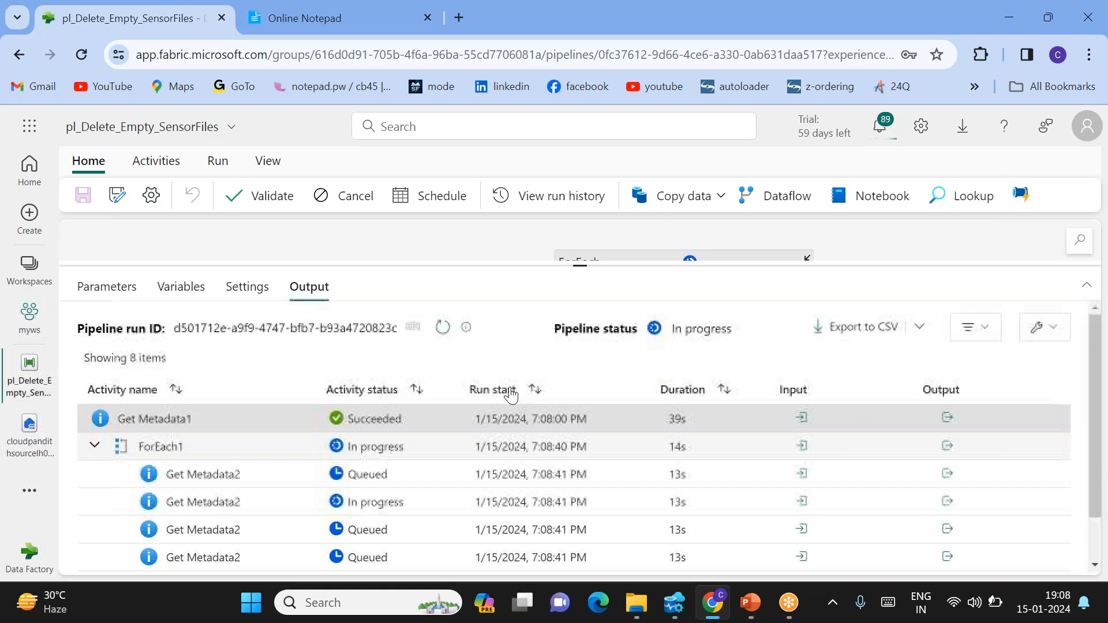
Refresh the run so If Condition1 and Delete data1 appear in the Output list
left_click(442, 327)
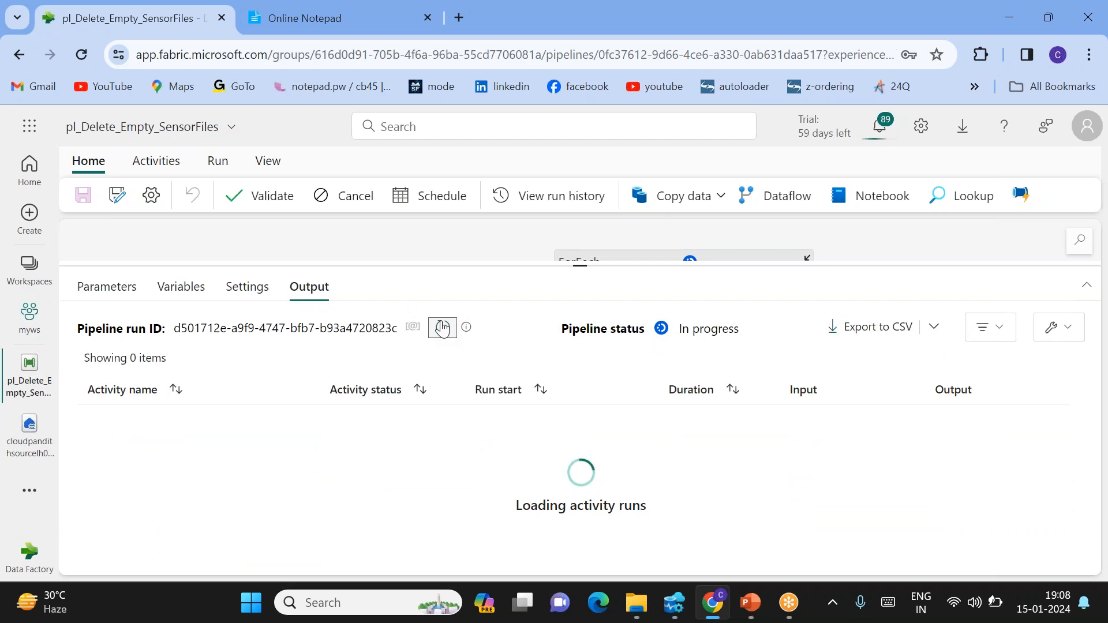
scroll(410, 487, "down", 2)
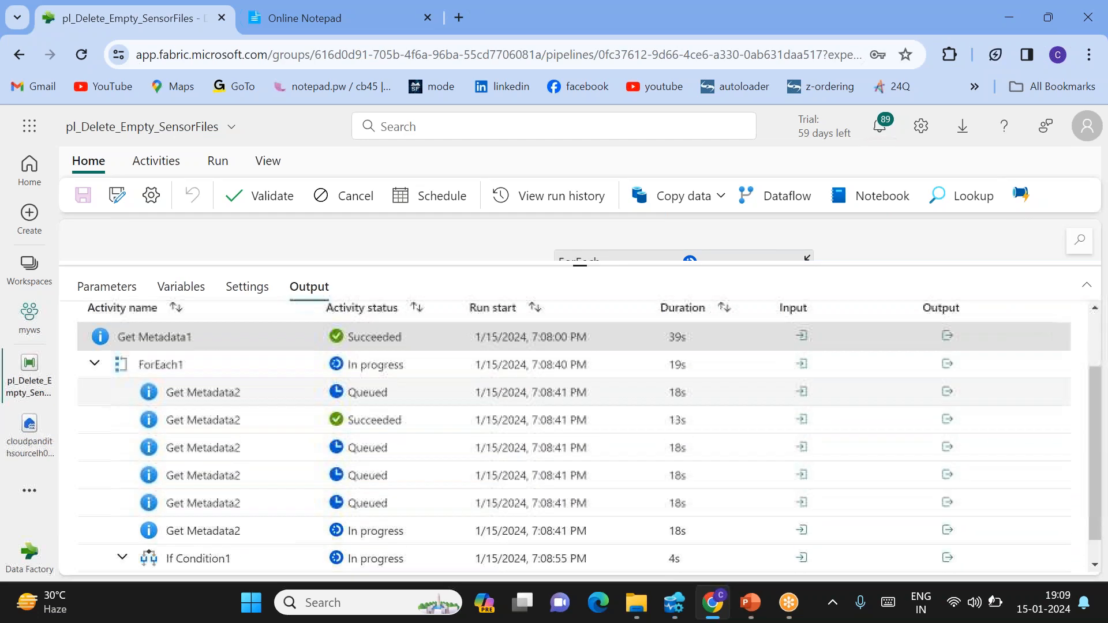
scroll(410, 487, "down", 1)
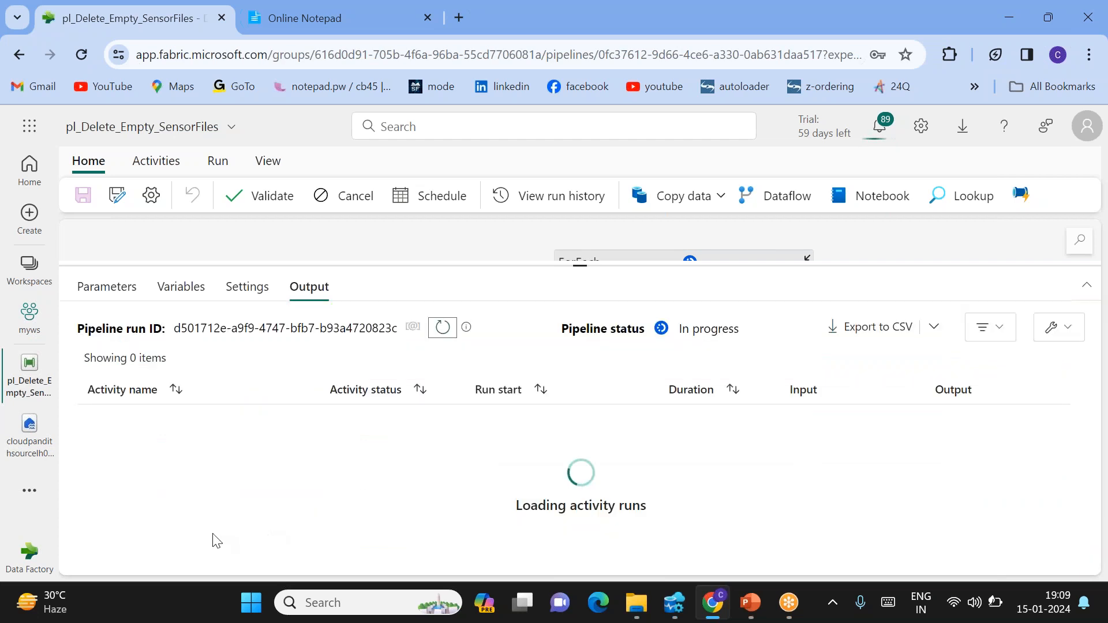
scroll(368, 530, "down", 3)
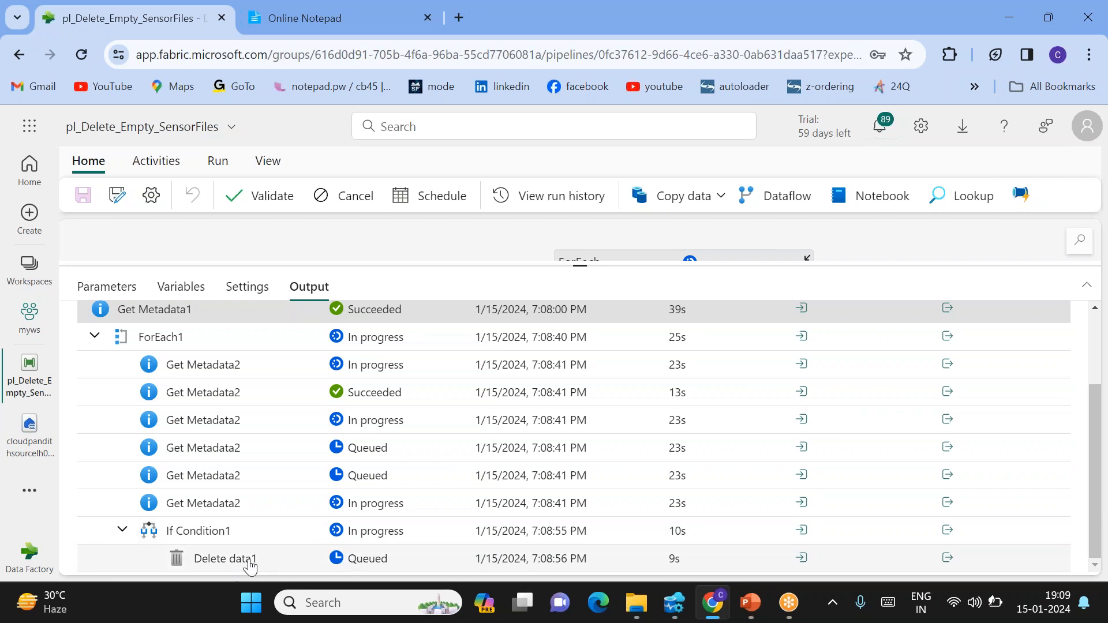
scroll(424, 522, "up", 2)
scroll(424, 521, "down", 2)
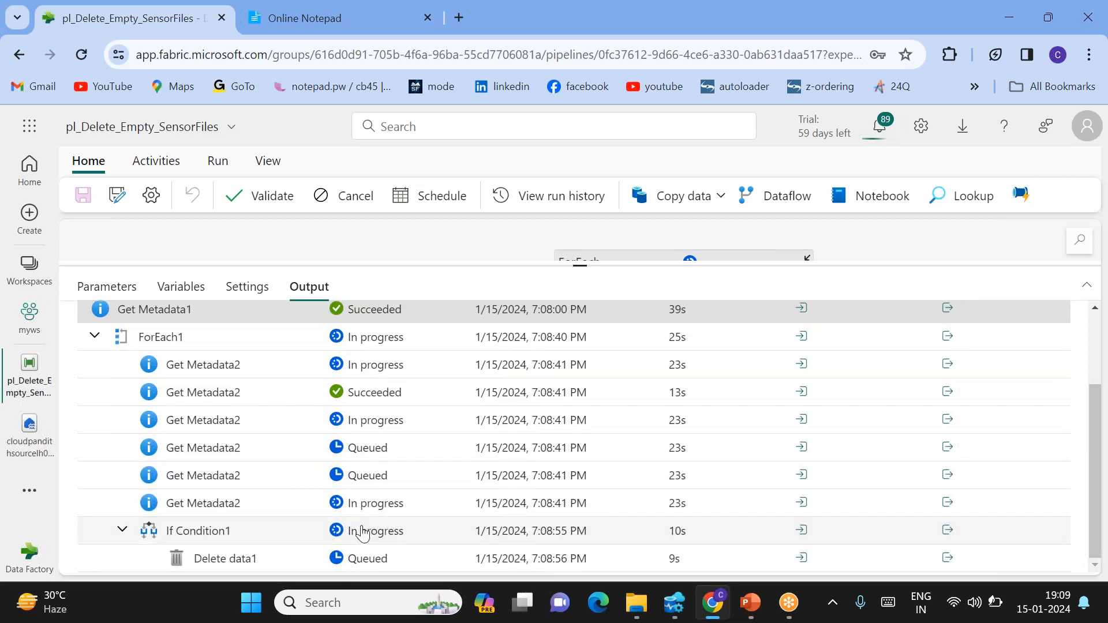
Inspect the input that Delete data1 received
left_click(802, 558)
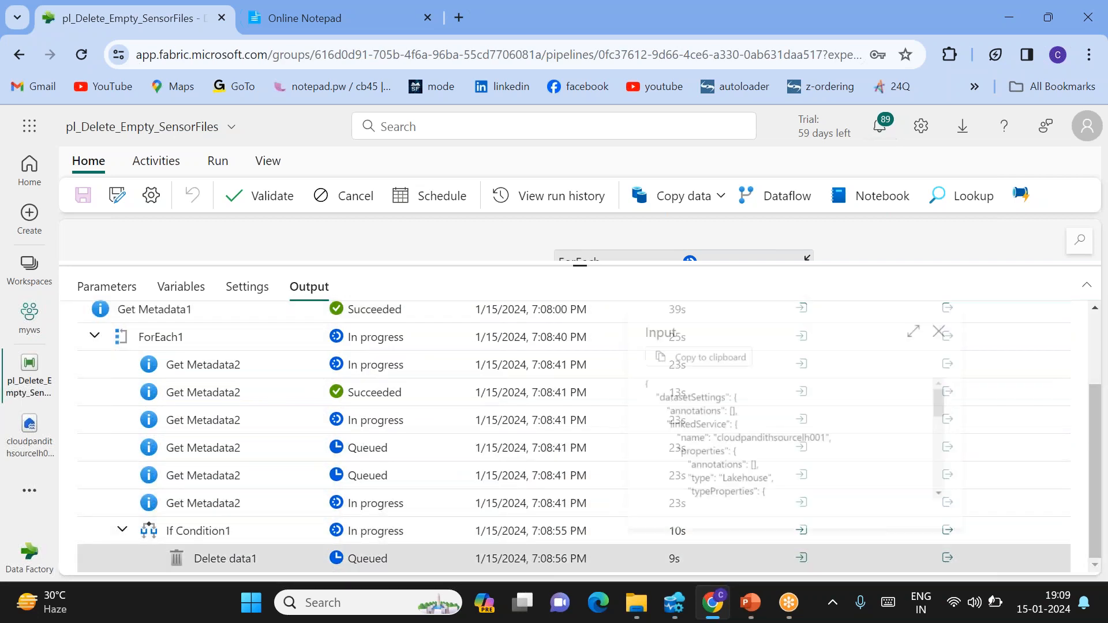
scroll(770, 483, "down", 1)
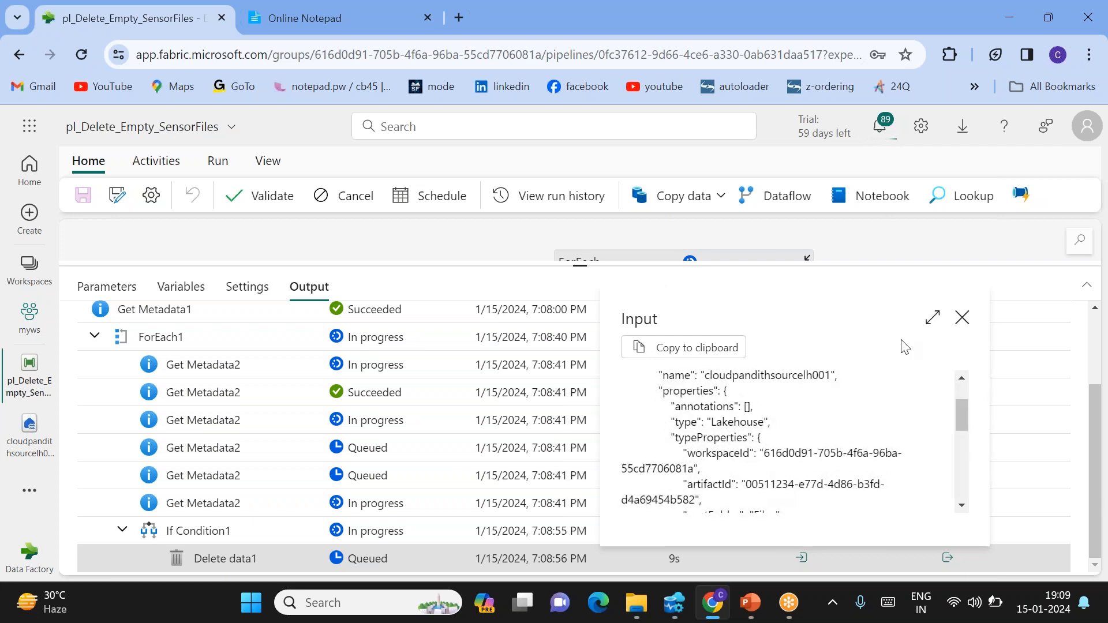
left_click(961, 318)
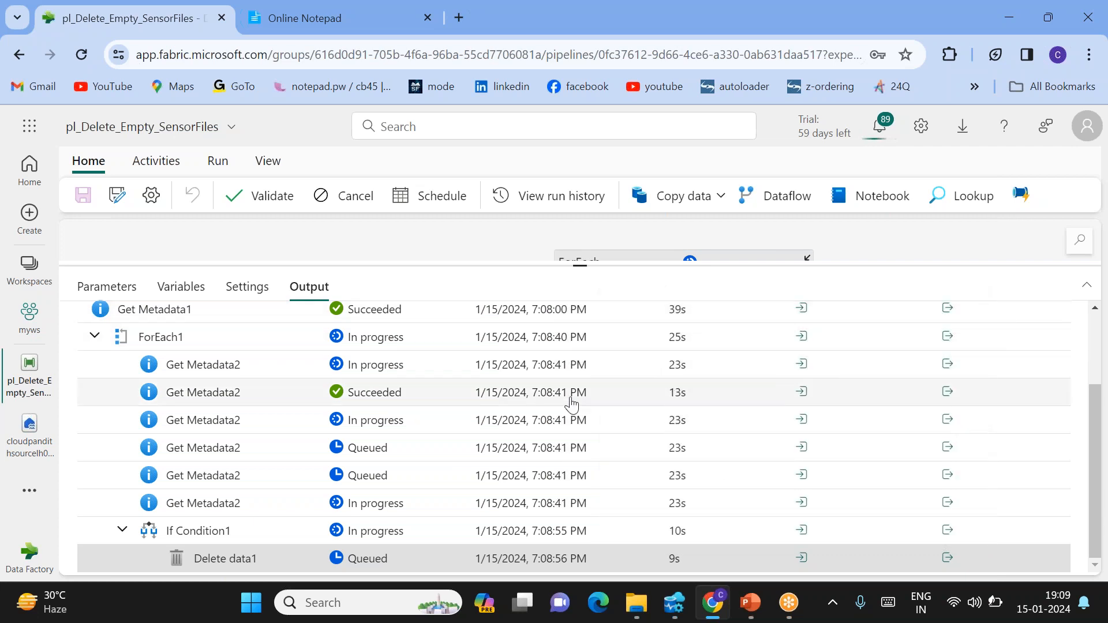
scroll(571, 404, "up", 5)
Refresh the run until three Delete data1 activities show Succeeded
left_click(442, 327)
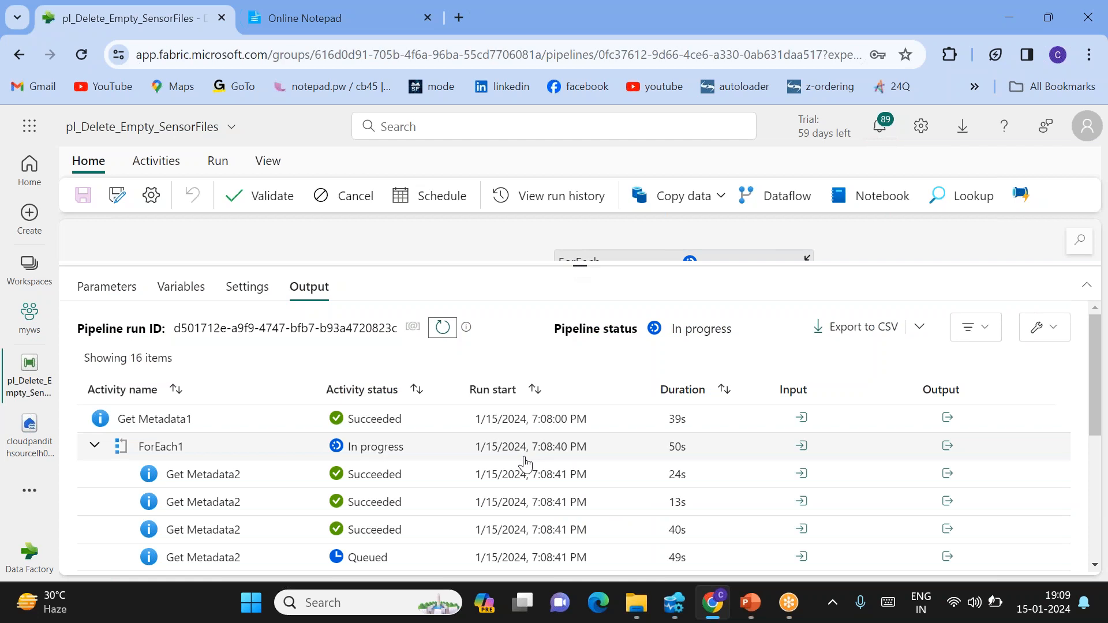
scroll(524, 461, "down", 3)
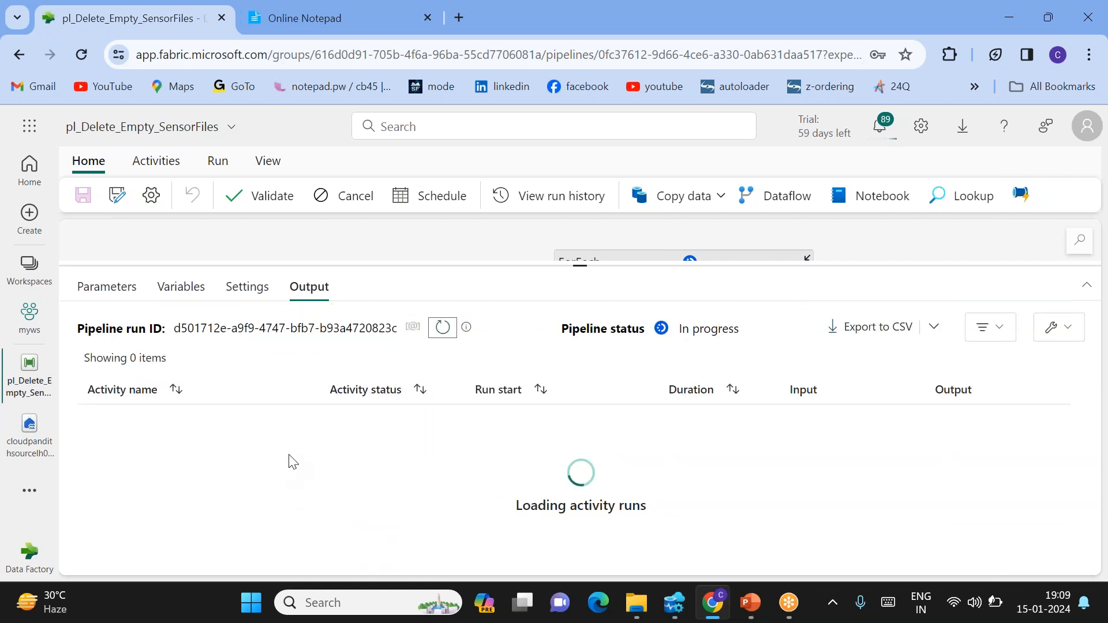
scroll(365, 476, "down", 5)
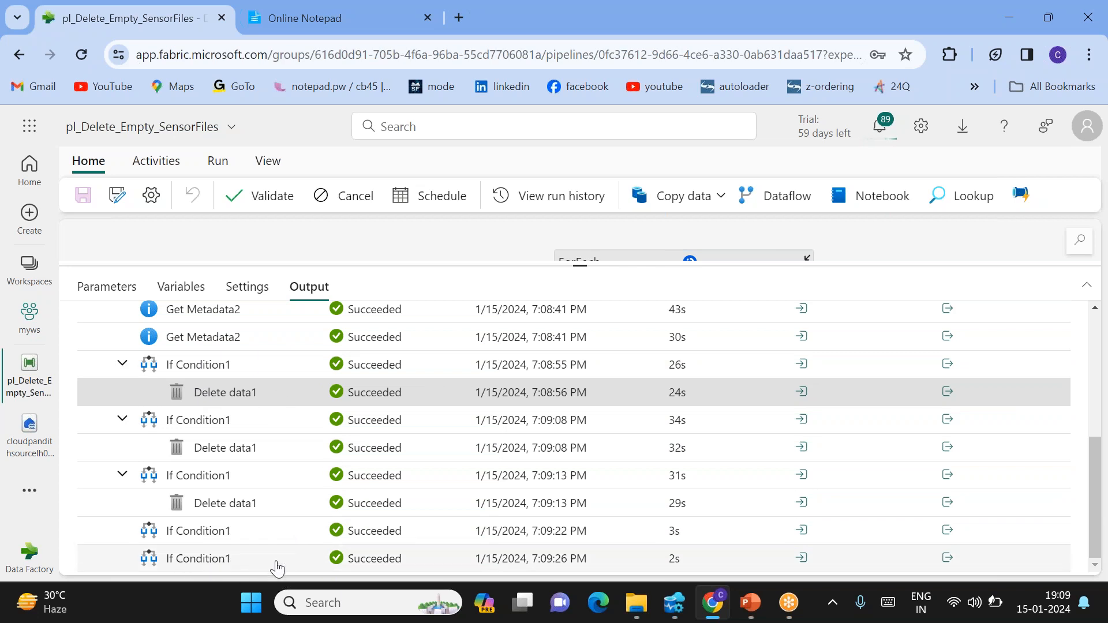
scroll(320, 560, "up", 4)
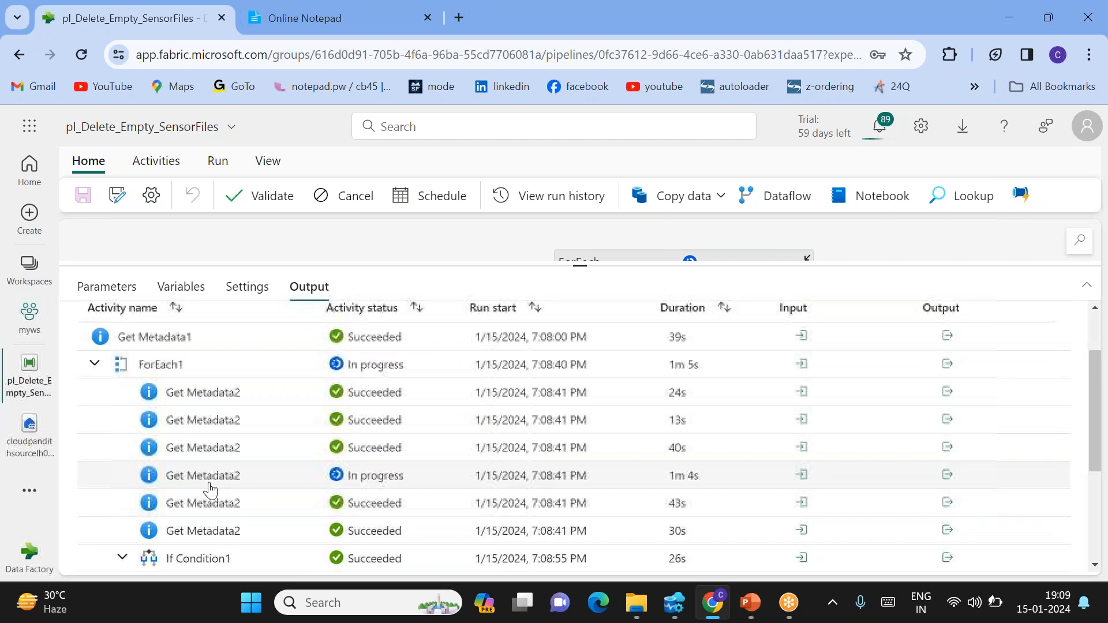
scroll(459, 425, "up", 3)
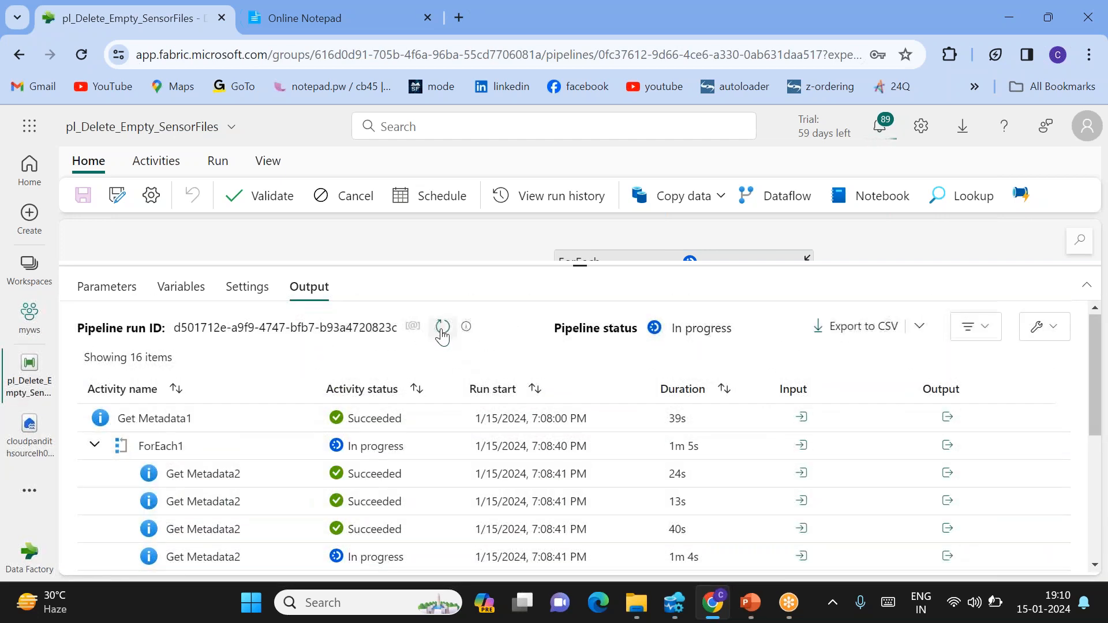
Refresh the run and verify every activity succeeded, with ForEach1 finishing in 1m 13s
left_click(442, 334)
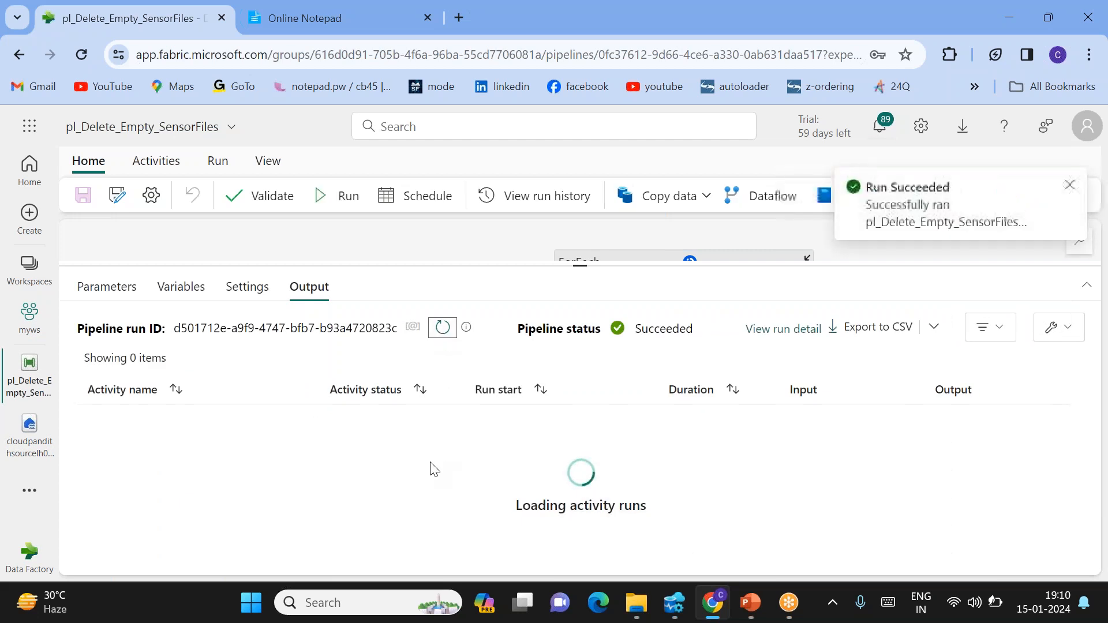
scroll(302, 366, "down", 4)
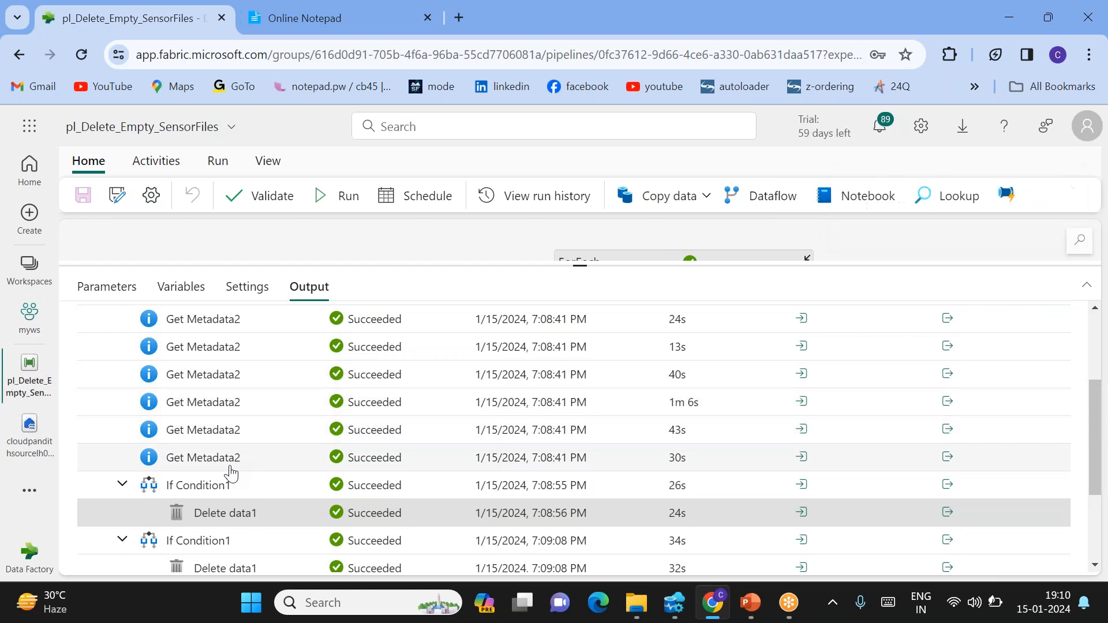
scroll(230, 465, "down", 3)
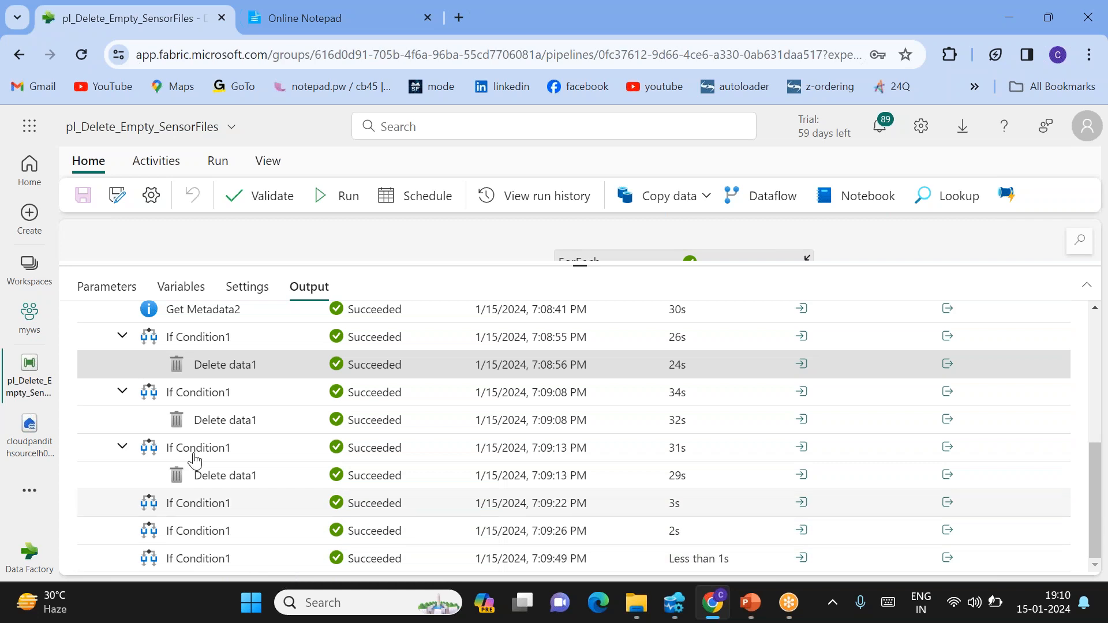
scroll(325, 450, "up", 5)
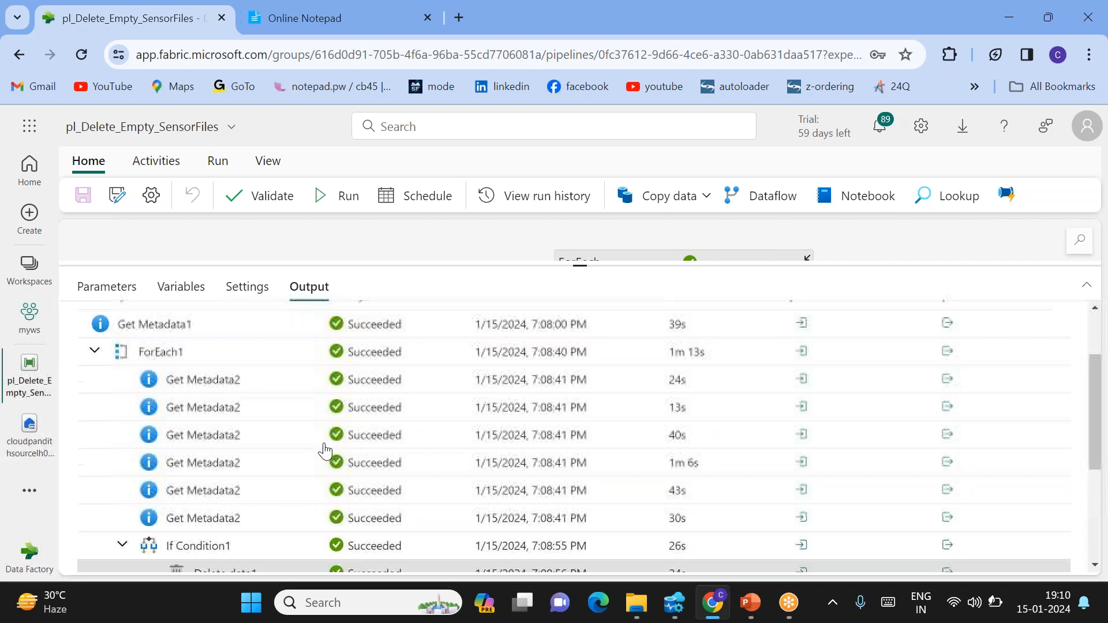
scroll(325, 450, "down", 5)
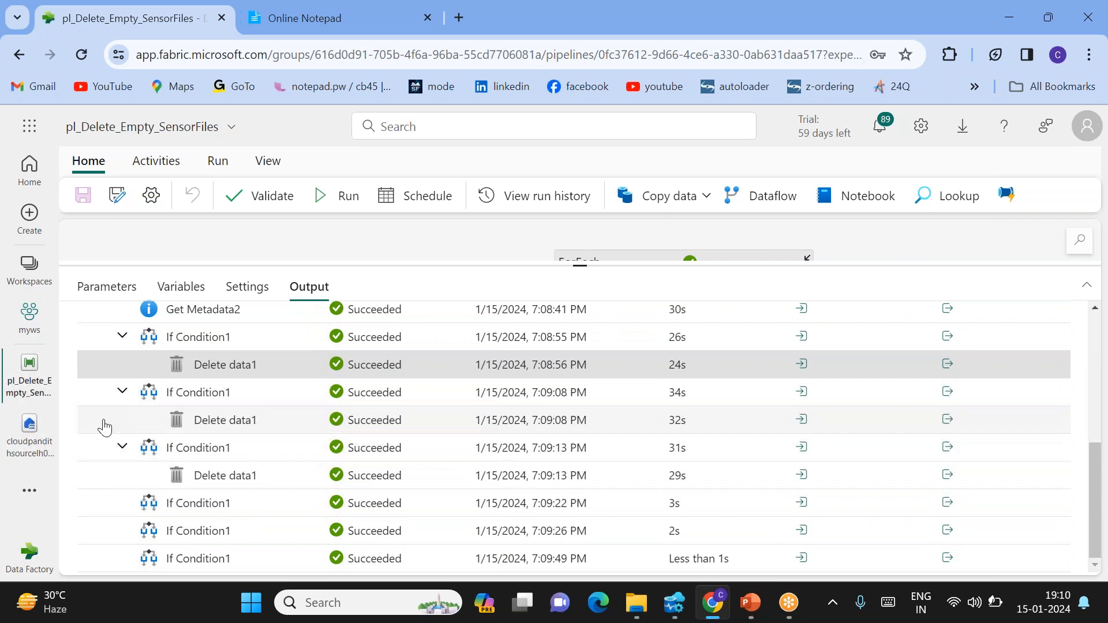
Check lakehouse folder 15 holds only sensor_1.csv, sensor_3.csv and sensor_6.csv, then return to the pipeline
left_click(29, 426)
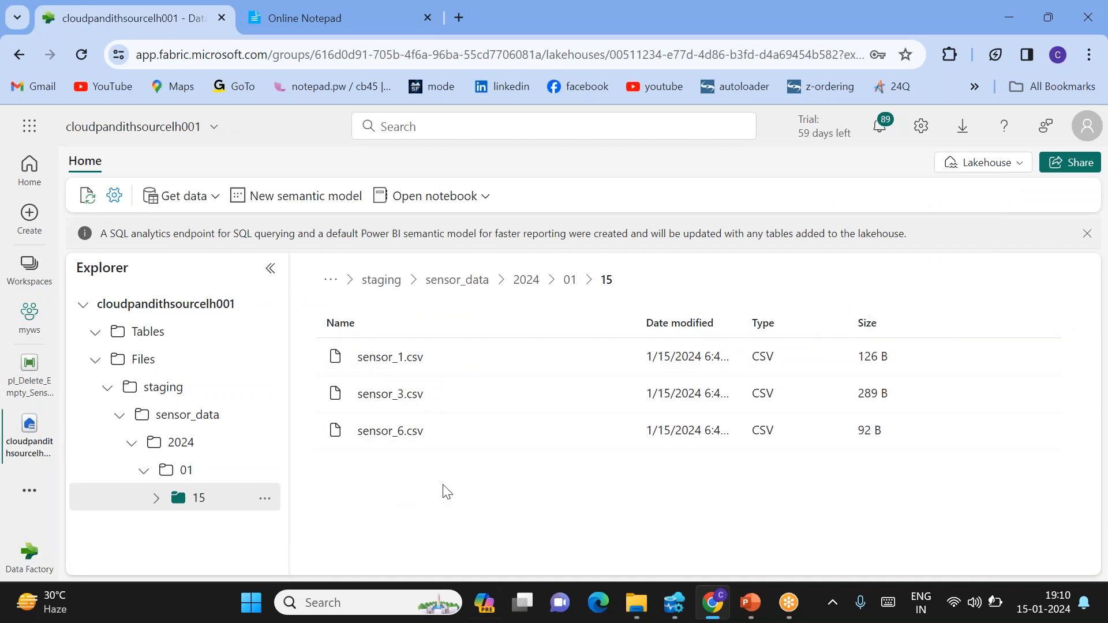
left_click(20, 385)
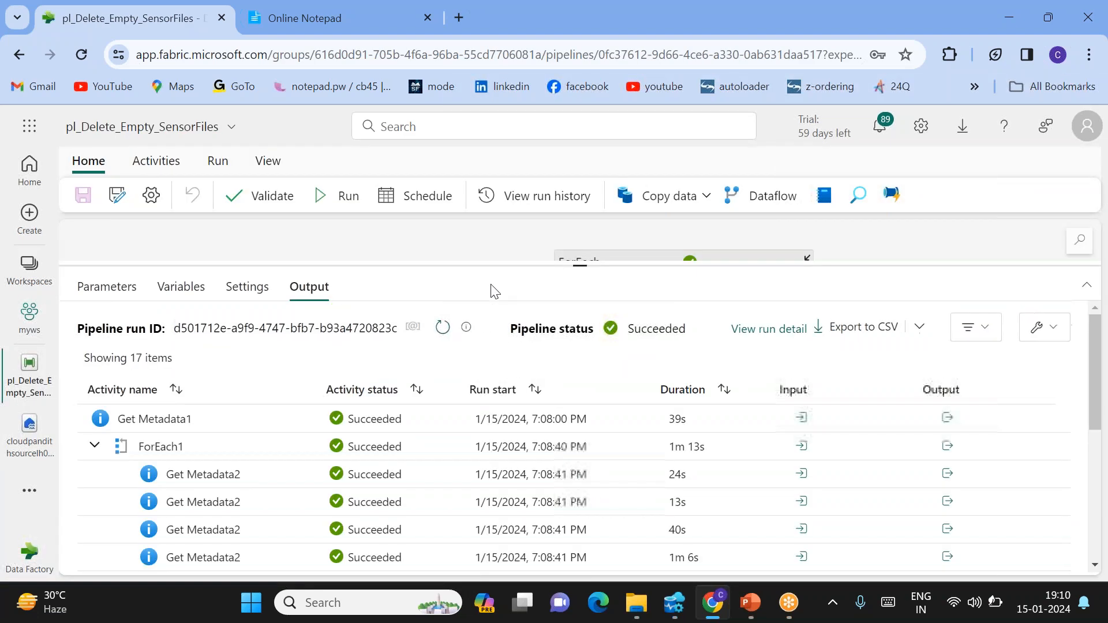
Review the succeeded run's results: three Delete data1 activities and six If Condition1 checks completed
left_click_drag(589, 282, 589, 382)
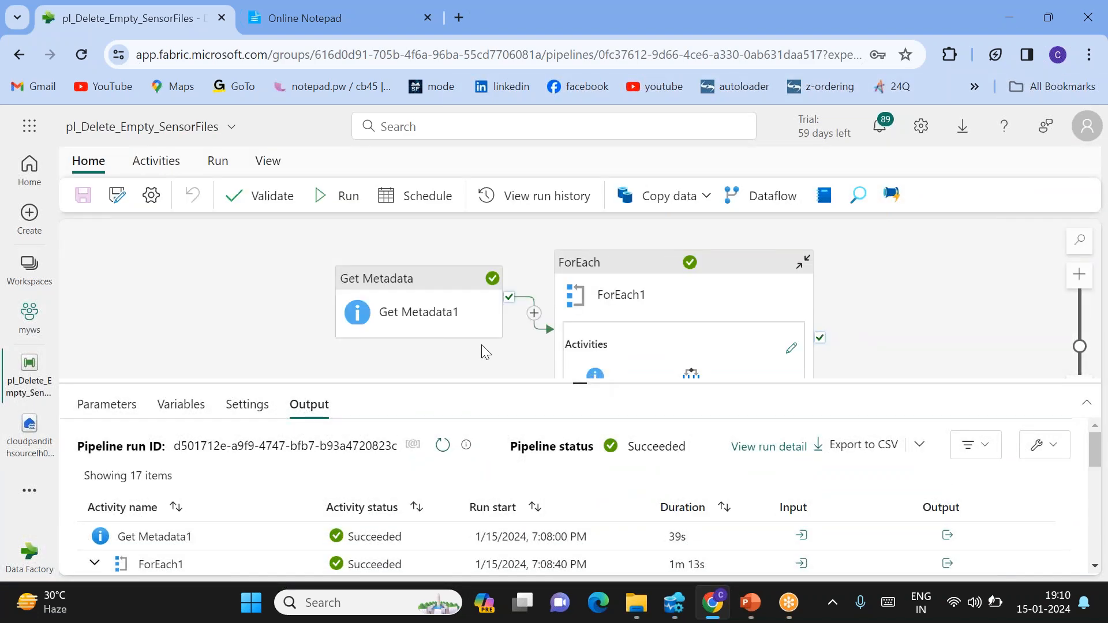
left_click_drag(481, 344, 397, 311)
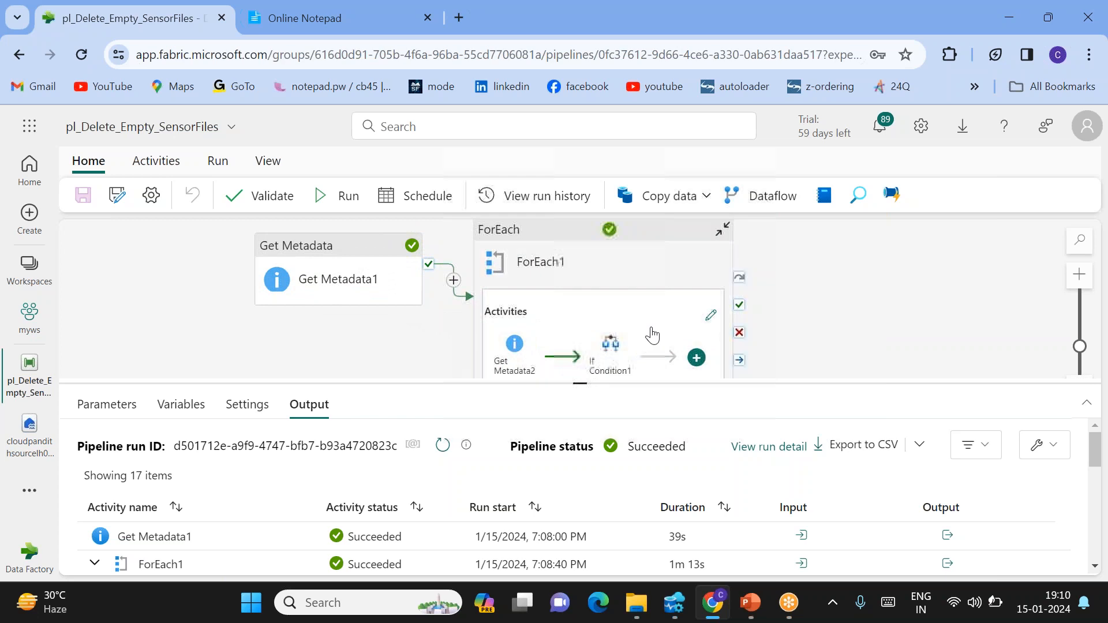
left_click_drag(584, 385, 569, 290)
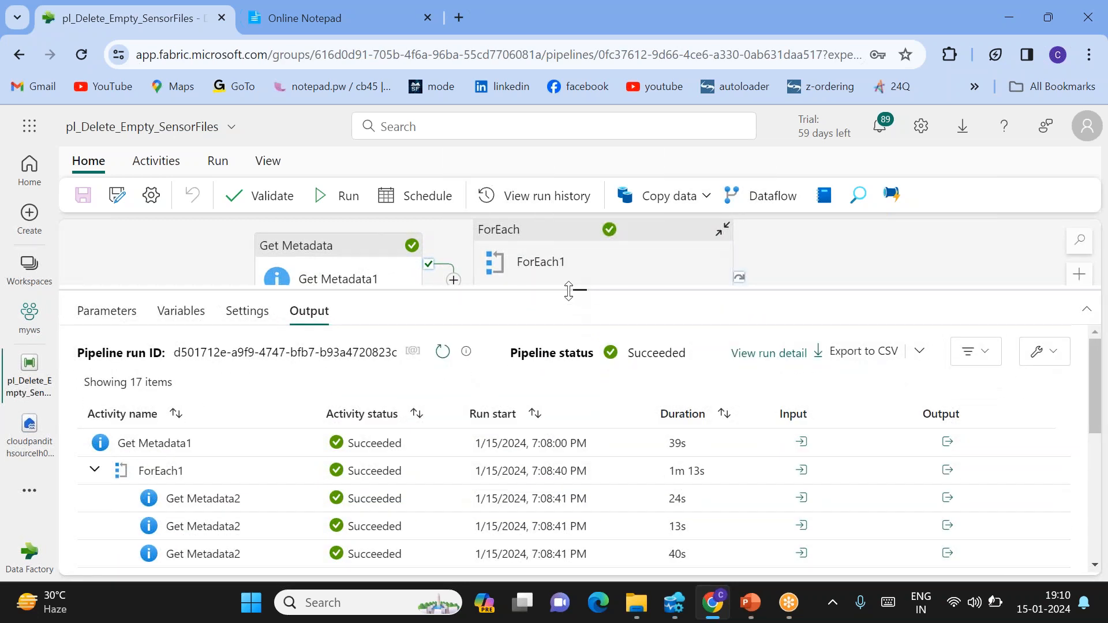
scroll(459, 458, "down", 8)
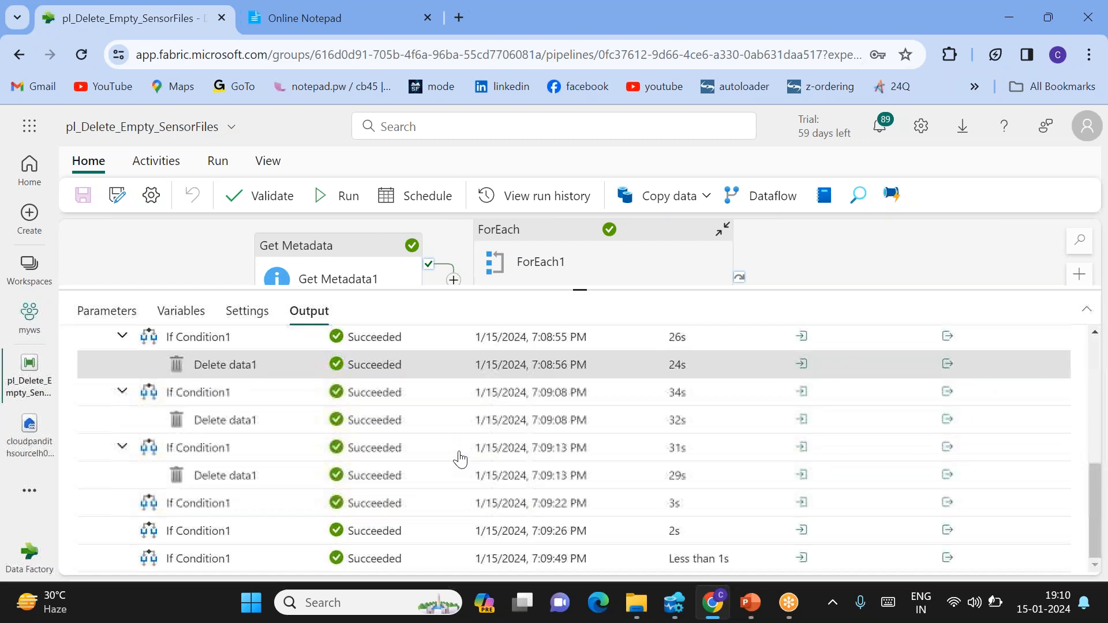
scroll(460, 458, "up", 10)
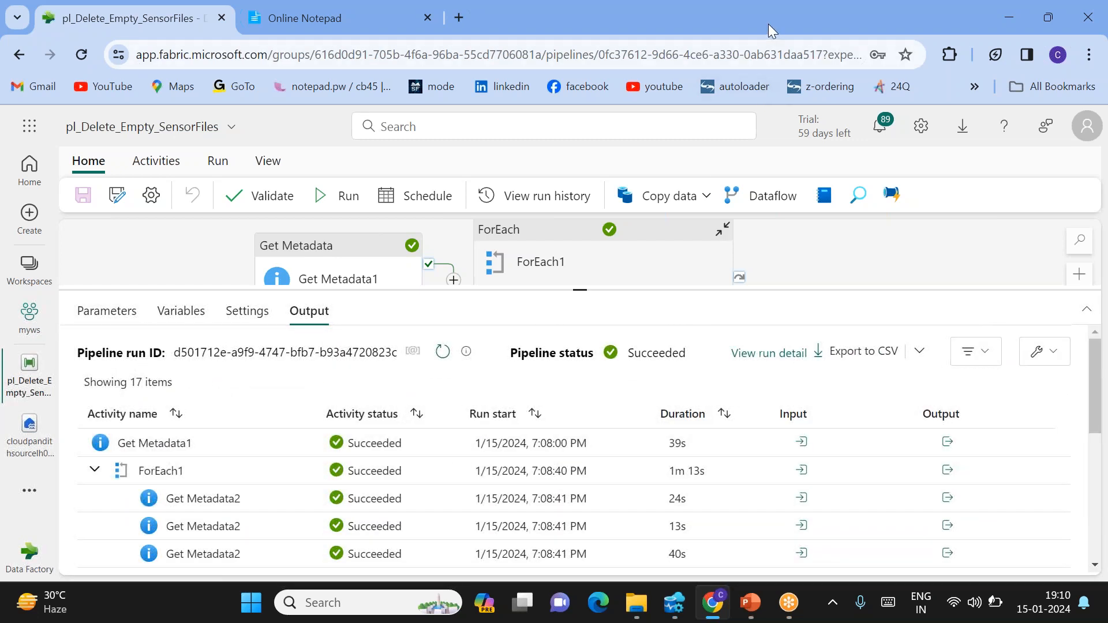
left_click(769, 24)
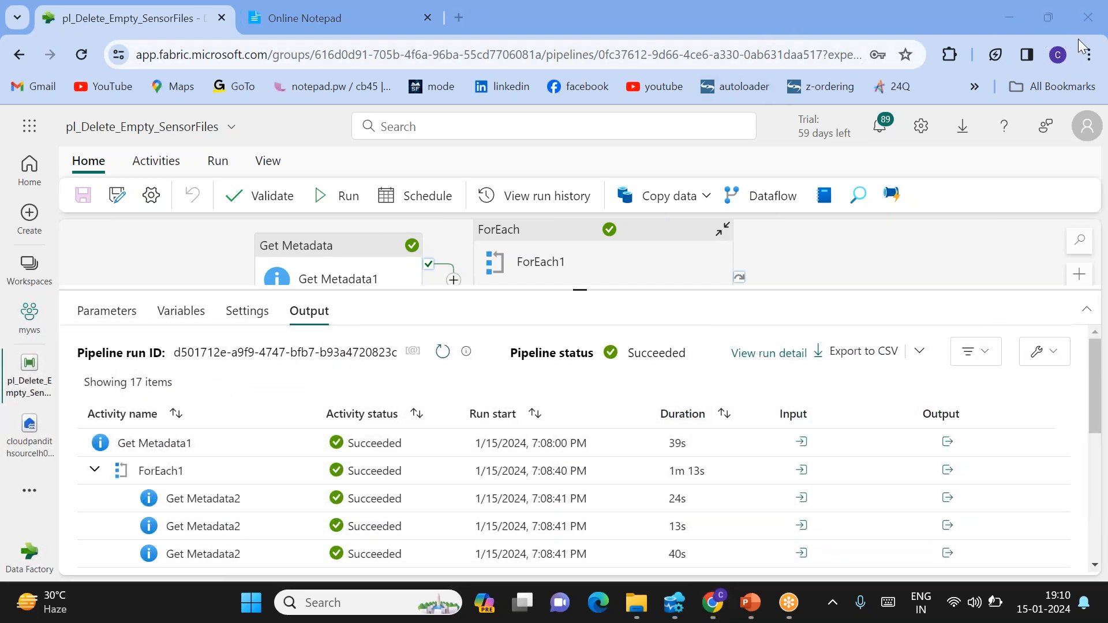